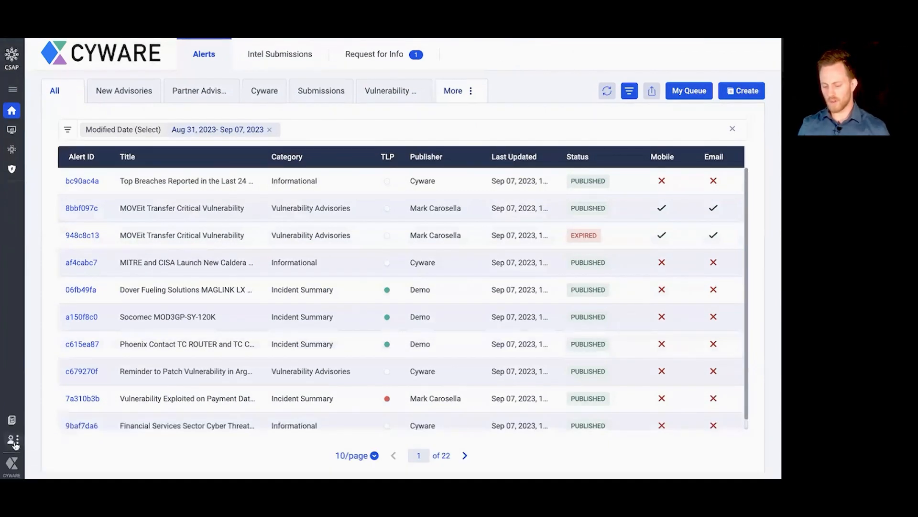
# Step: Open the Recipient Group page within the platform's Core Settings
pyautogui.click(14, 442)
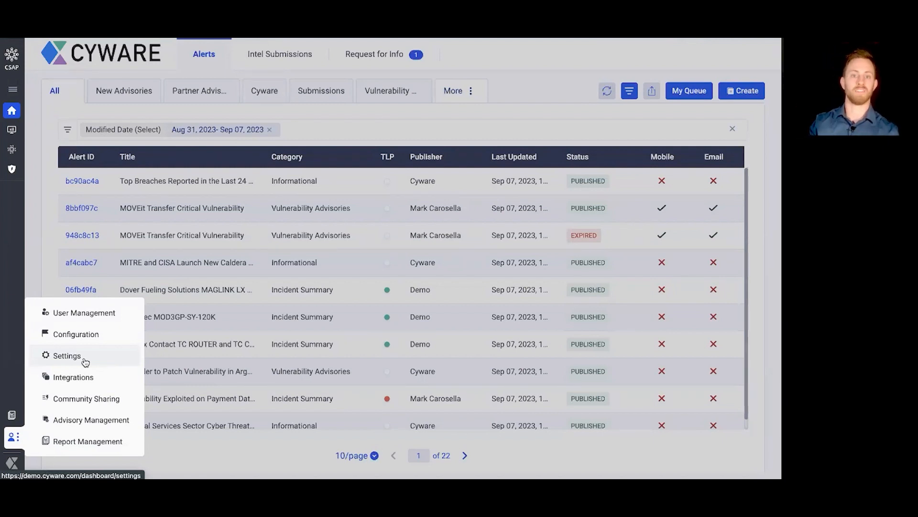
pyautogui.click(85, 362)
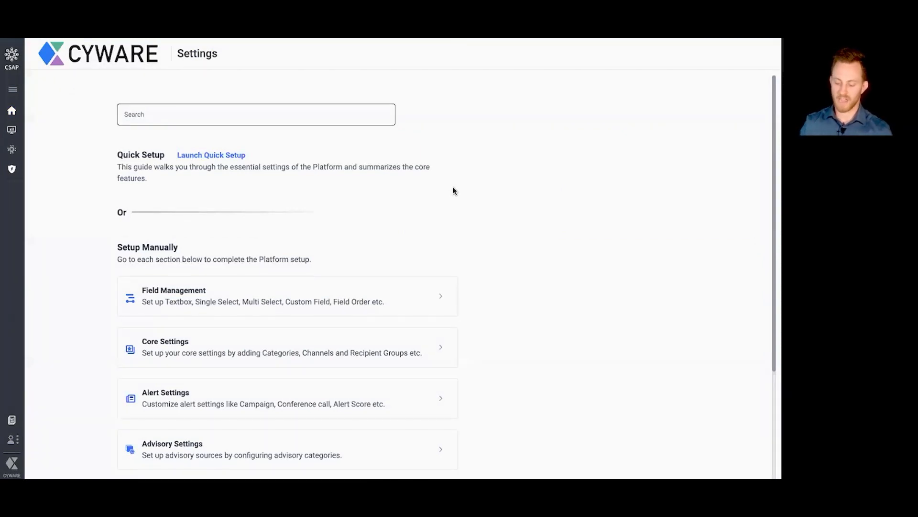
pyautogui.scroll(-2, 492, 189)
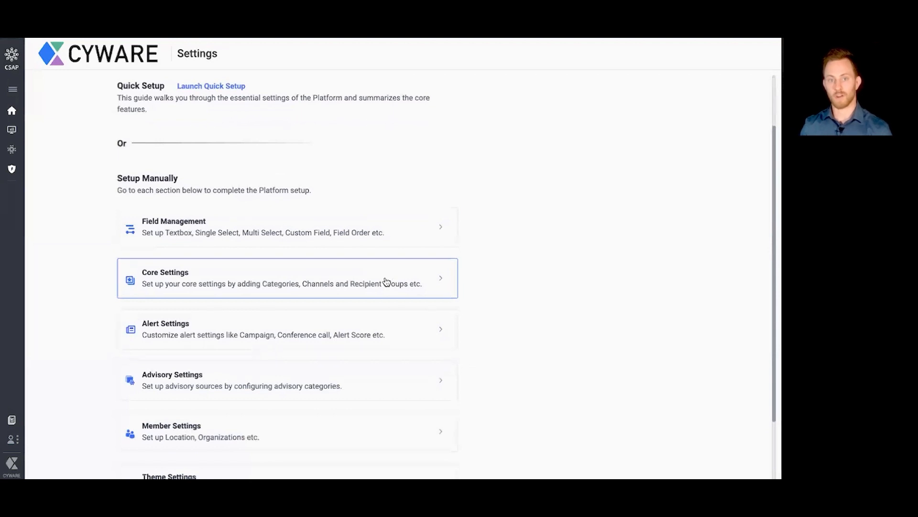
pyautogui.click(324, 284)
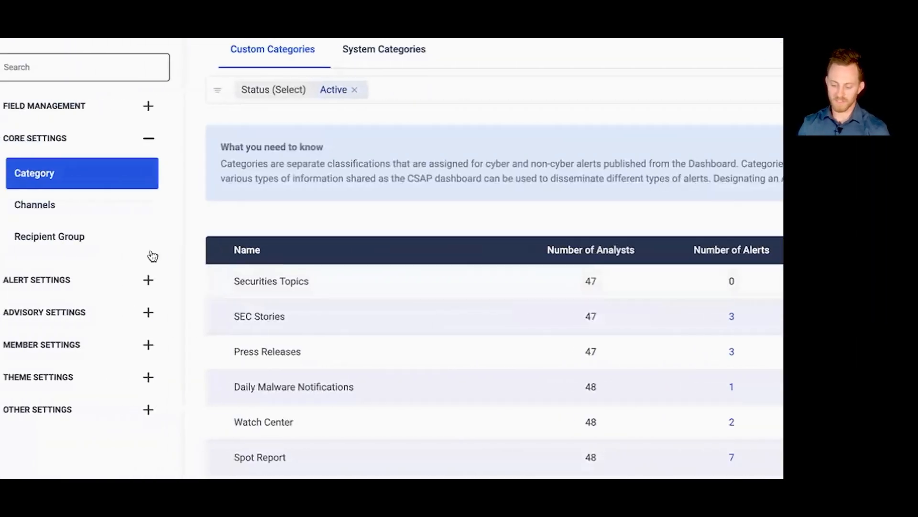
pyautogui.click(226, 225)
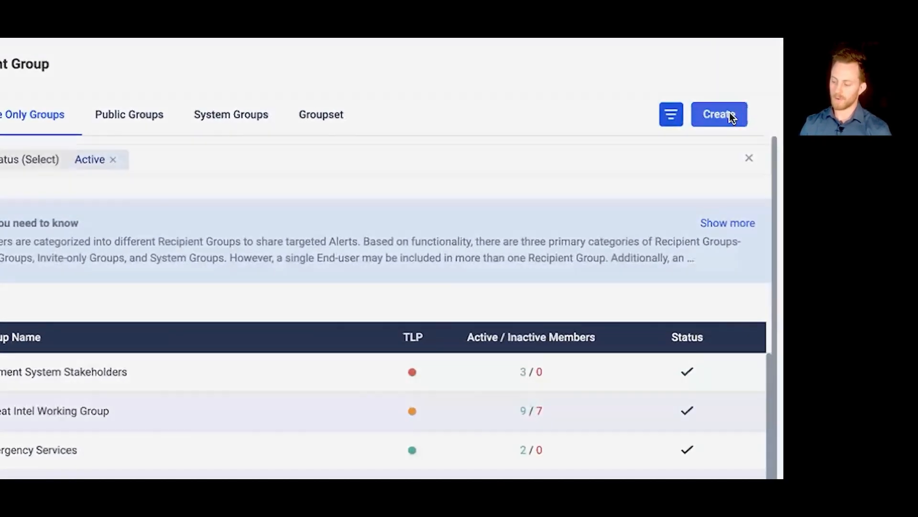
# Step: Start a new recipient group with the group type set to Invite Only, leaving the name and description empty
pyautogui.click(739, 96)
pyautogui.click(283, 124)
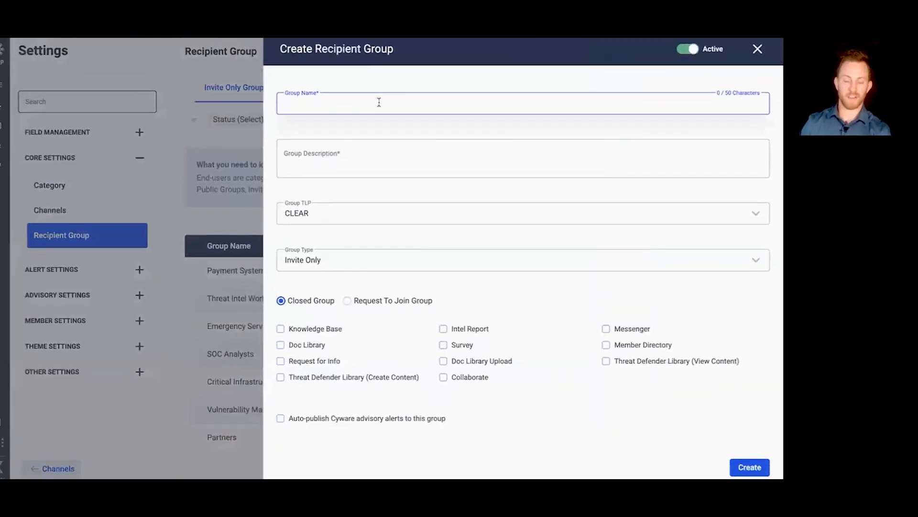
pyautogui.click(354, 160)
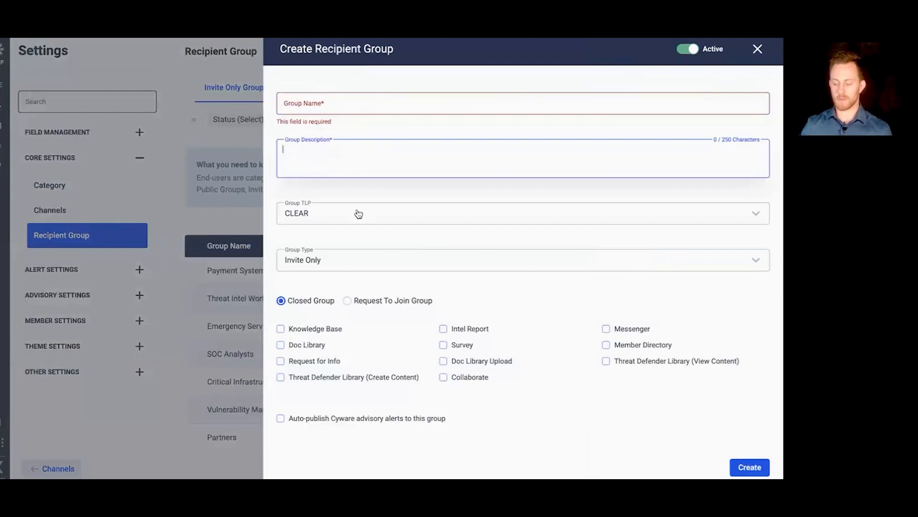
pyautogui.click(356, 188)
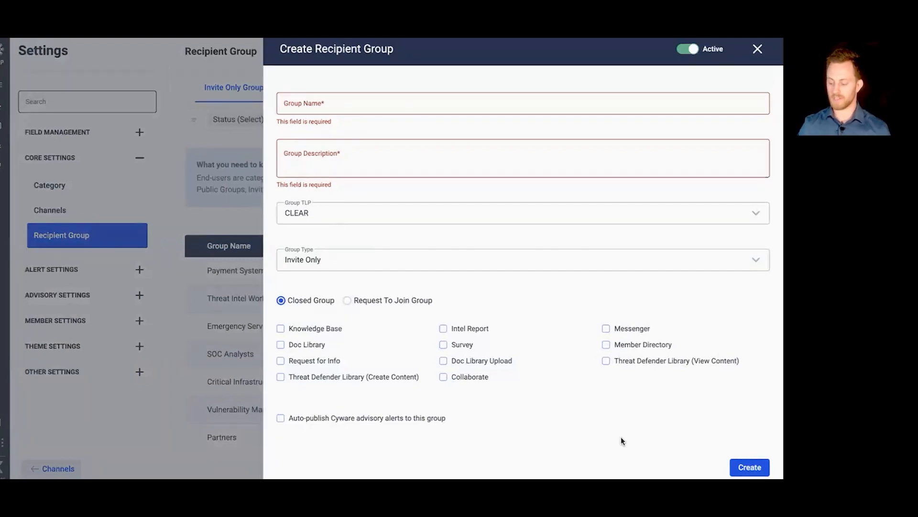
pyautogui.click(342, 264)
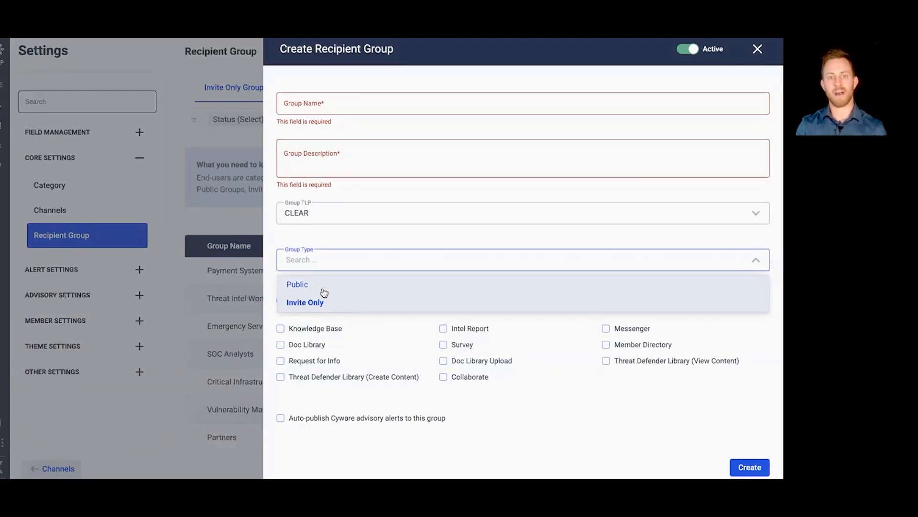
pyautogui.click(306, 302)
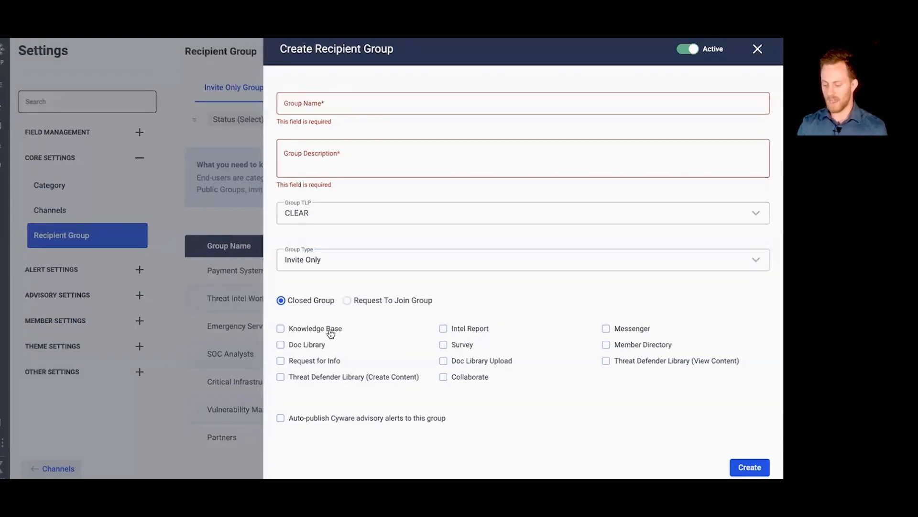
# Step: Enable Knowledge Base, Messenger and Request for Info for the new recipient group, and discard the form without creating the group
pyautogui.click(281, 328)
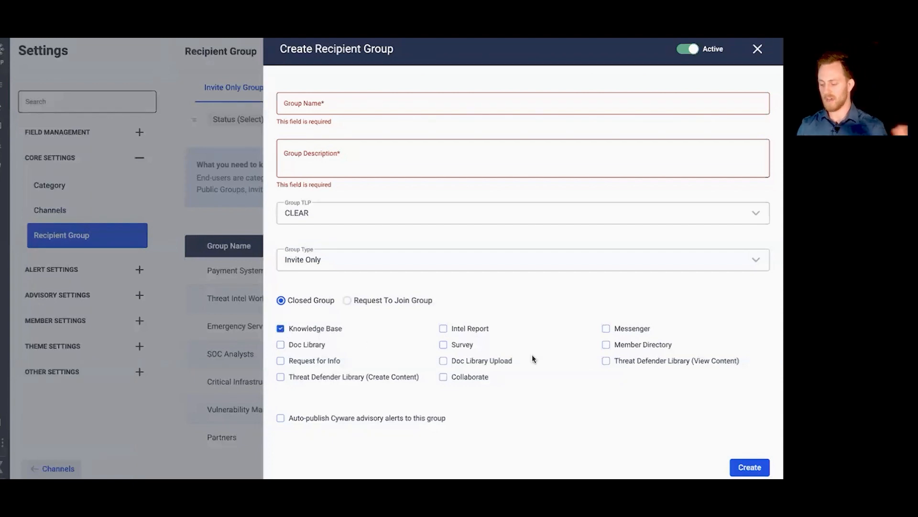
pyautogui.click(606, 330)
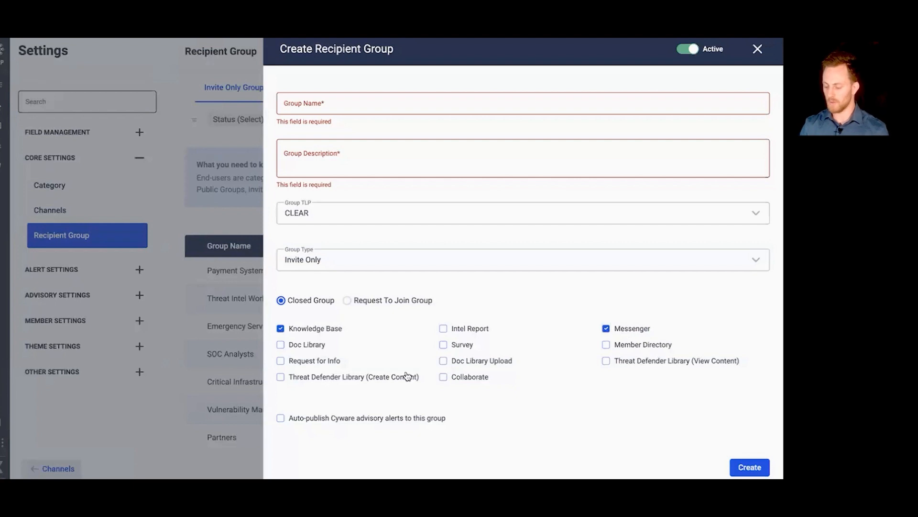
pyautogui.click(280, 361)
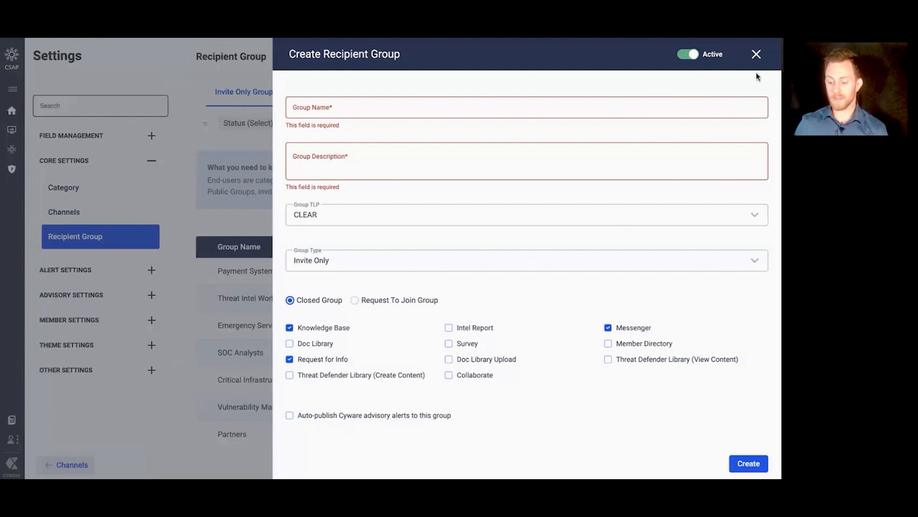
pyautogui.click(757, 55)
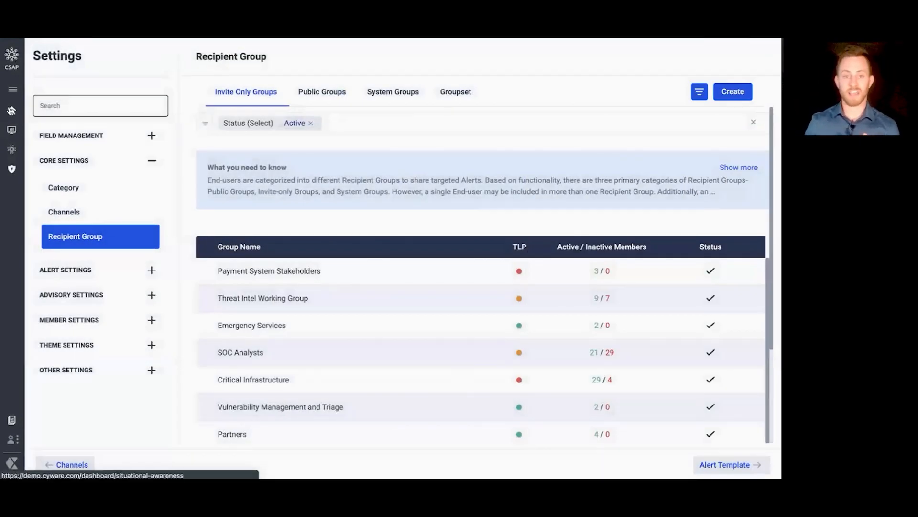
# Step: Return to the alerts dashboard and open the list of rules in Community Sharing
pyautogui.click(12, 111)
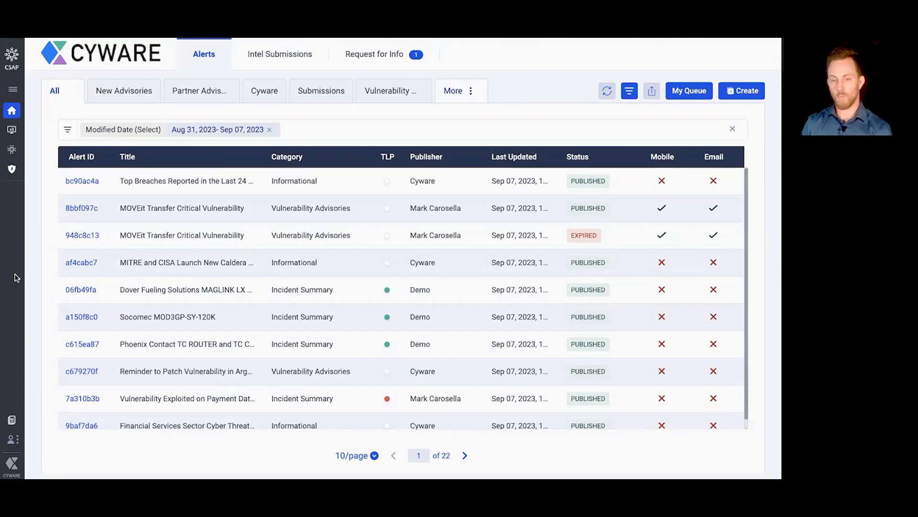
pyautogui.click(14, 444)
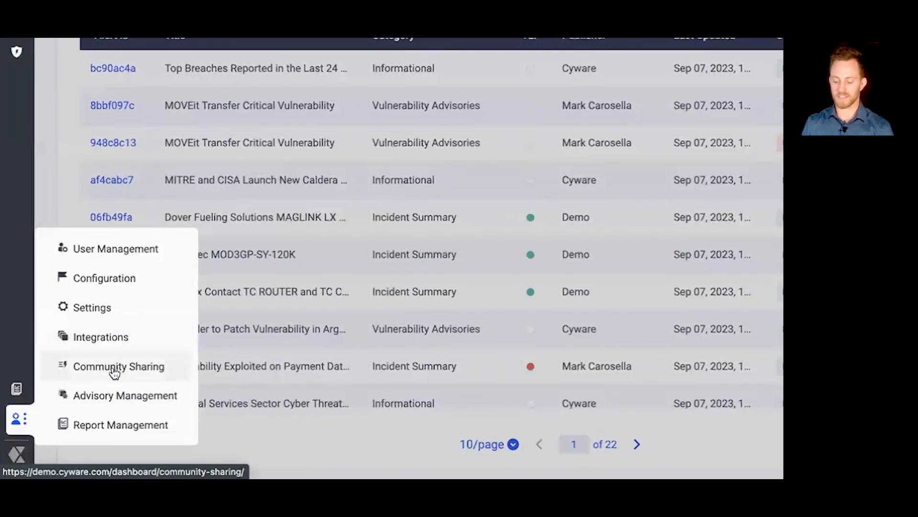
pyautogui.click(114, 368)
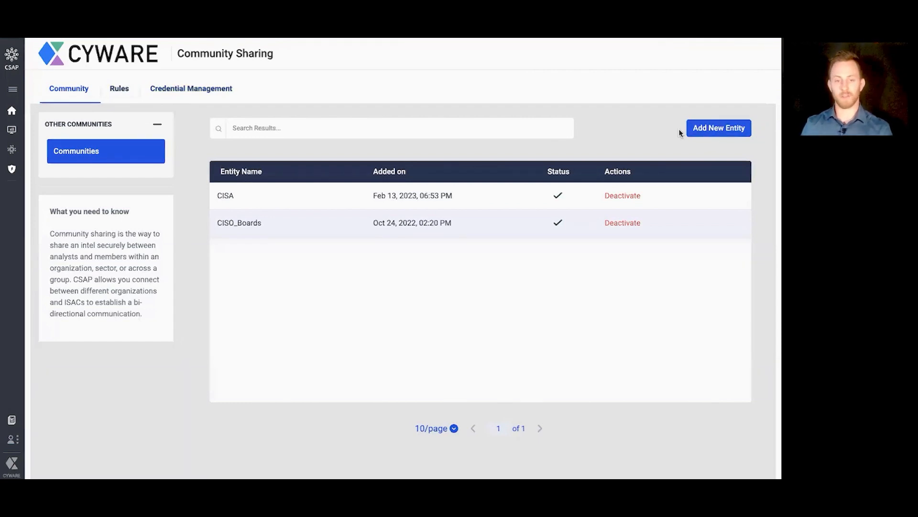
pyautogui.click(123, 90)
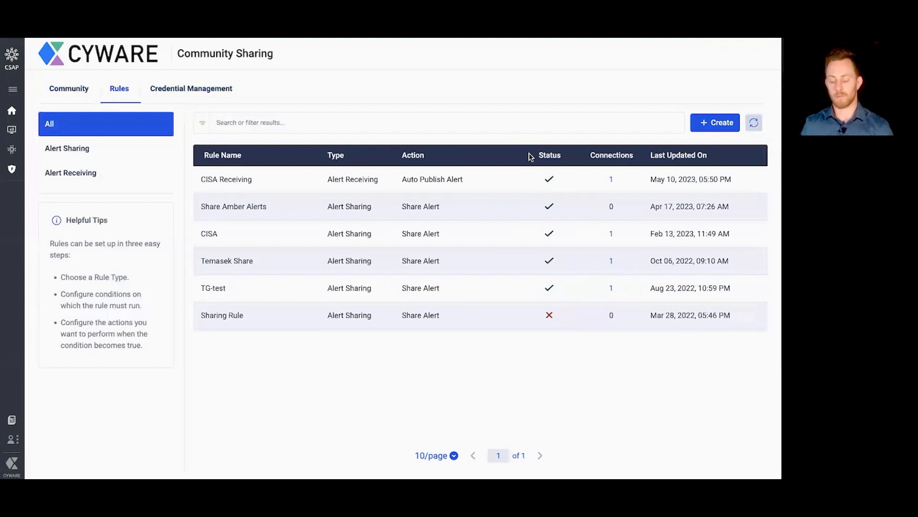
# Step: Start a new Alert Sharing rule named "Share TLP White" and proceed to its conditions
pyautogui.click(717, 125)
pyautogui.click(197, 162)
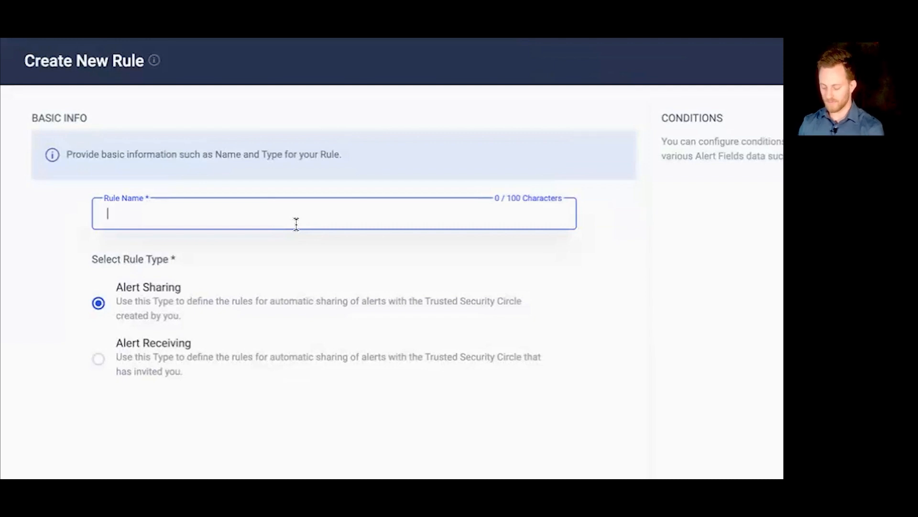
pyautogui.write('Share TLP ')
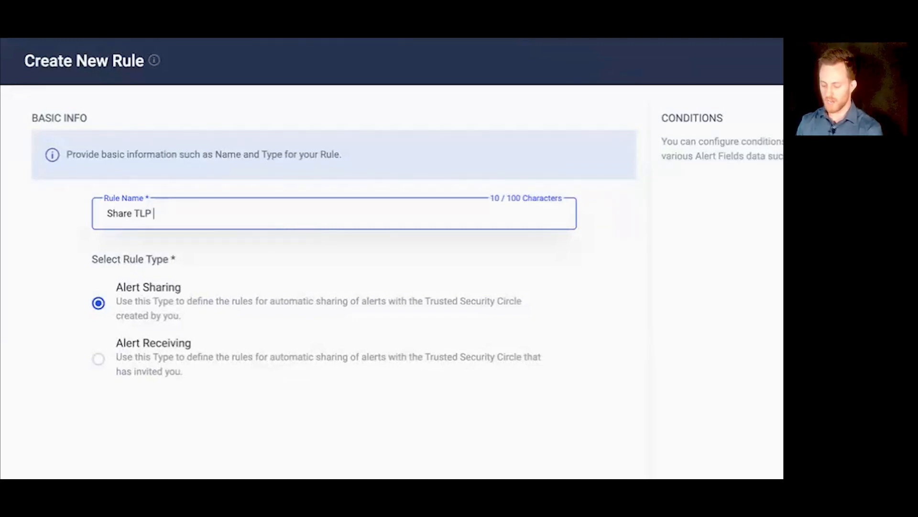
pyautogui.write('White')
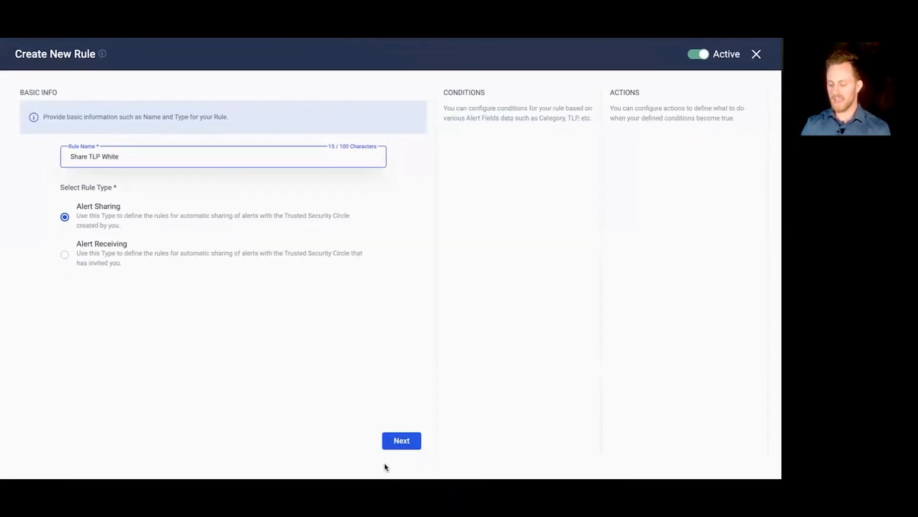
pyautogui.click(406, 438)
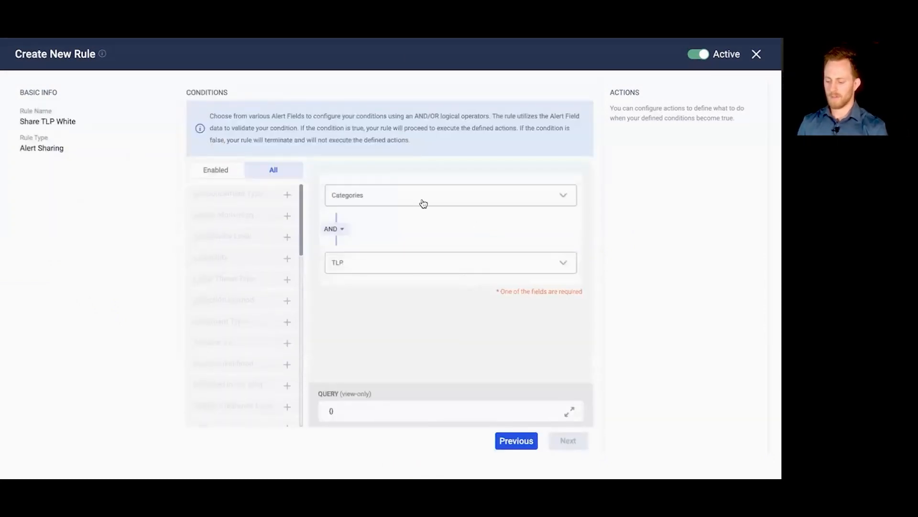
# Step: Set the rule's conditions to category Vulnerability Advisories AND TLP CLEAR, and continue to its actions
pyautogui.click(424, 203)
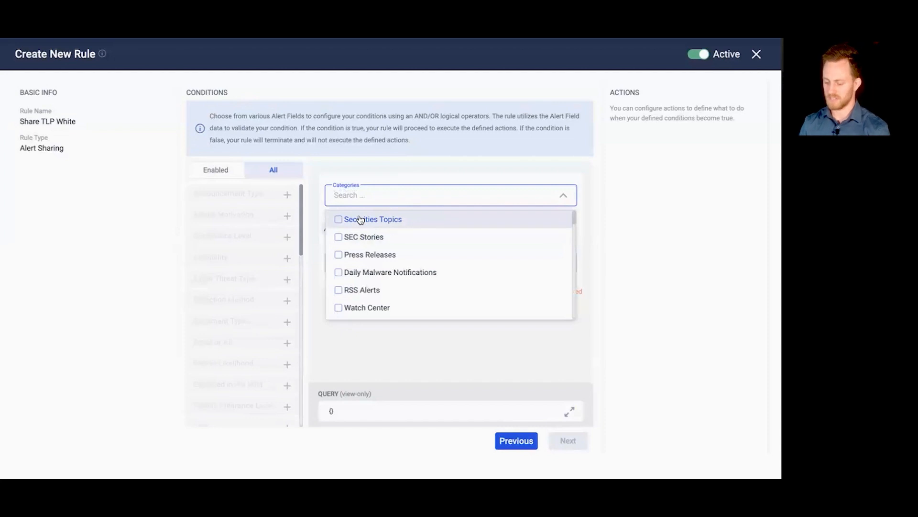
pyautogui.scroll(-1, 388, 247)
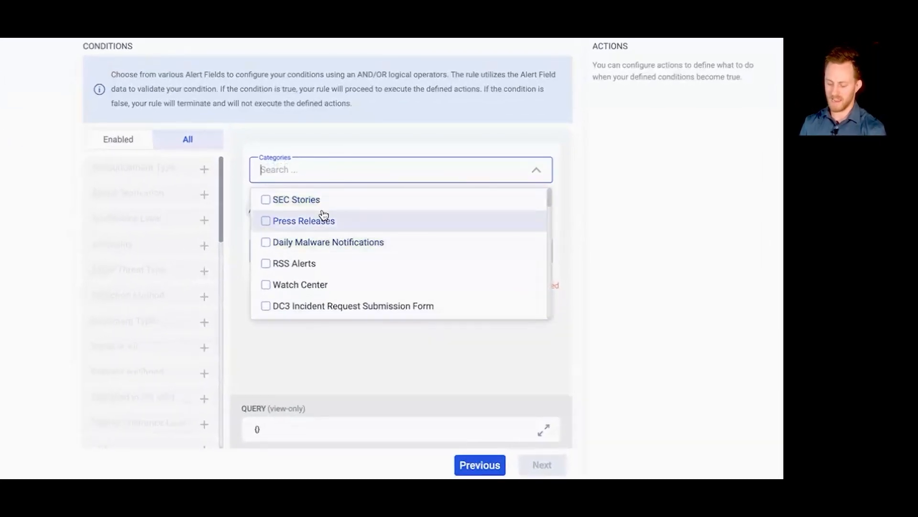
pyautogui.write('vuln')
pyautogui.click(278, 223)
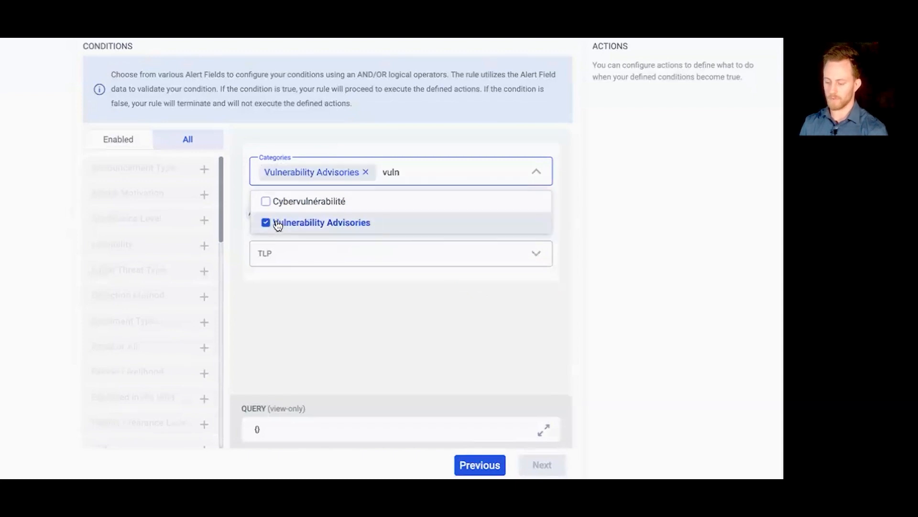
pyautogui.click(291, 258)
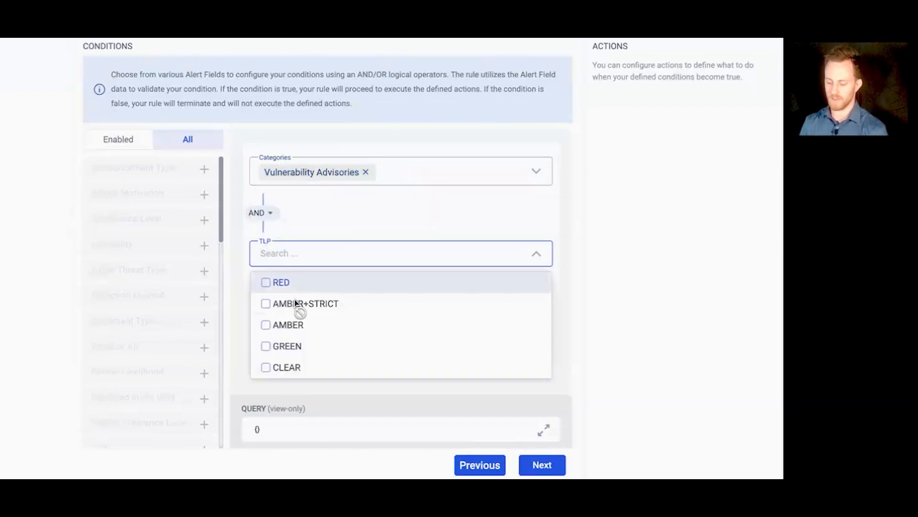
pyautogui.click(292, 368)
pyautogui.click(366, 208)
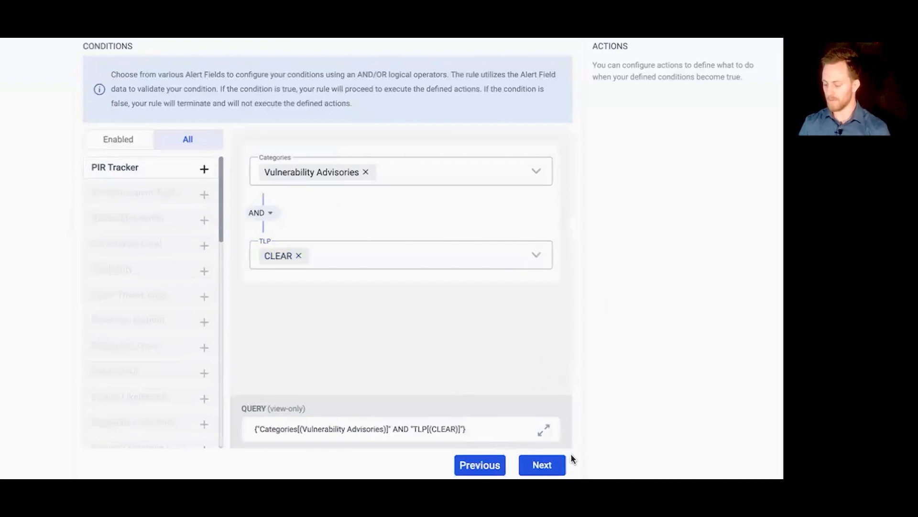
pyautogui.click(552, 465)
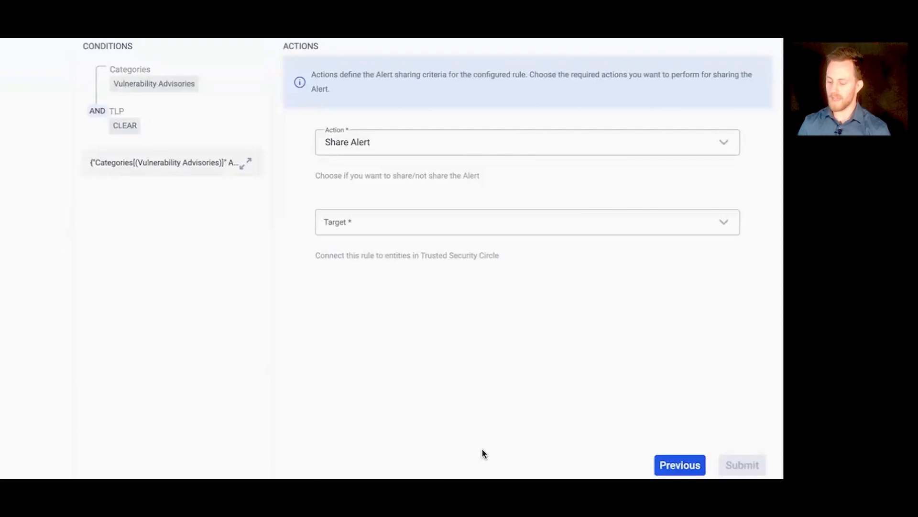
# Step: Set CISA and CISOs as the targets of the rule's Share Alert action
pyautogui.click(406, 226)
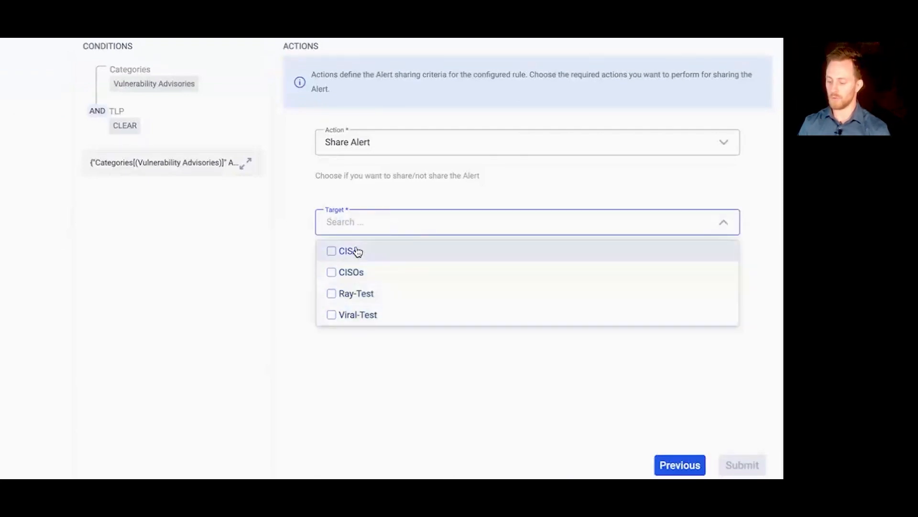
pyautogui.click(335, 253)
pyautogui.click(332, 272)
pyautogui.click(424, 322)
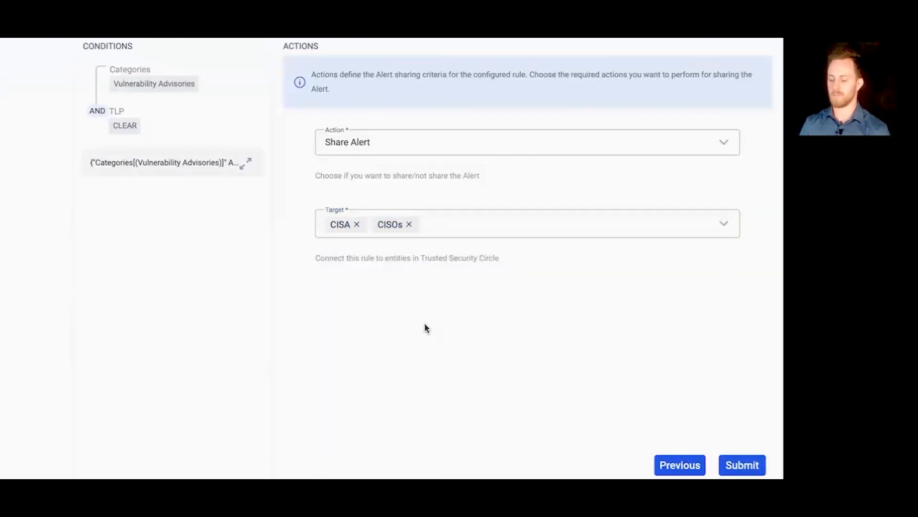
# Step: Remove both targets from the rule and discard the new rule without submitting it
pyautogui.click(409, 225)
pyautogui.click(357, 225)
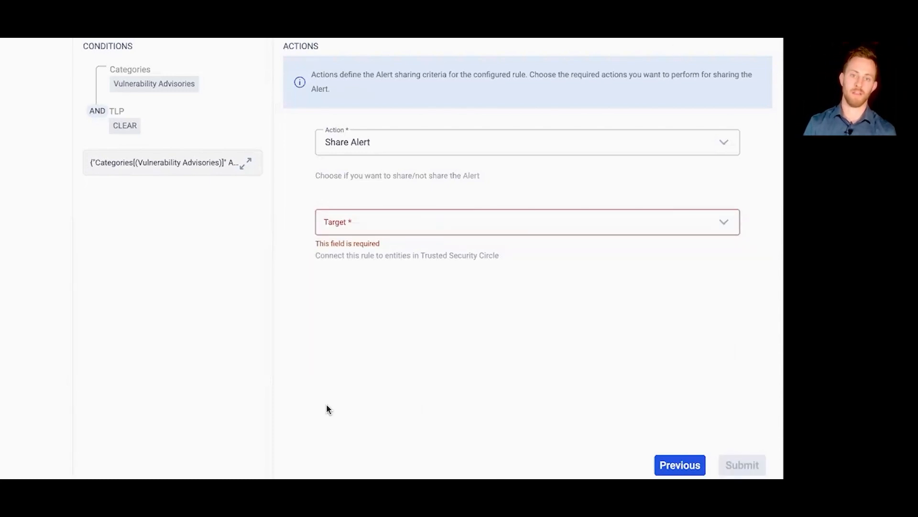
pyautogui.click(688, 466)
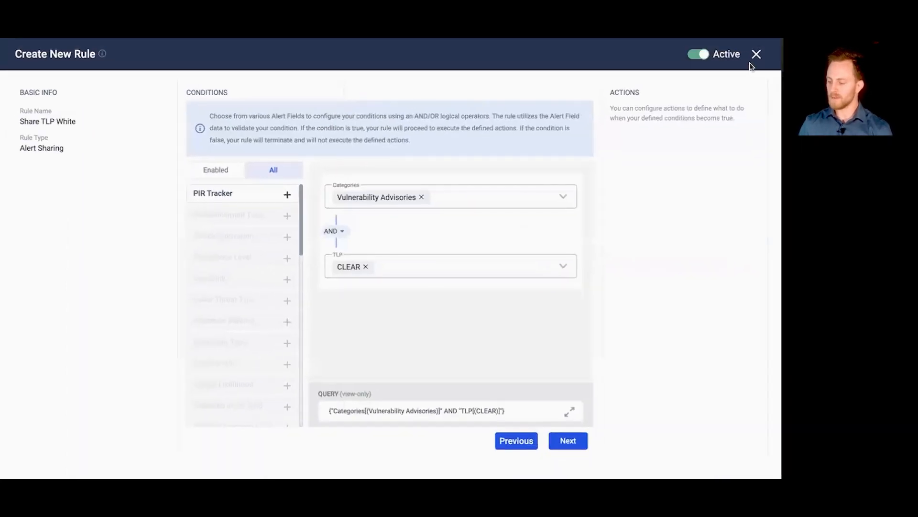
pyautogui.click(756, 55)
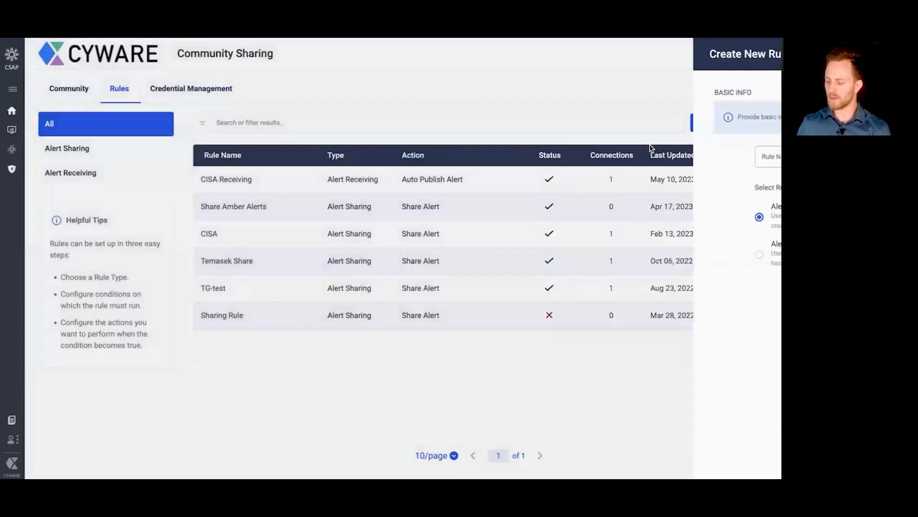
# Step: Return to the alerts dashboard and open the template list for creating an alert from a template
pyautogui.click(13, 59)
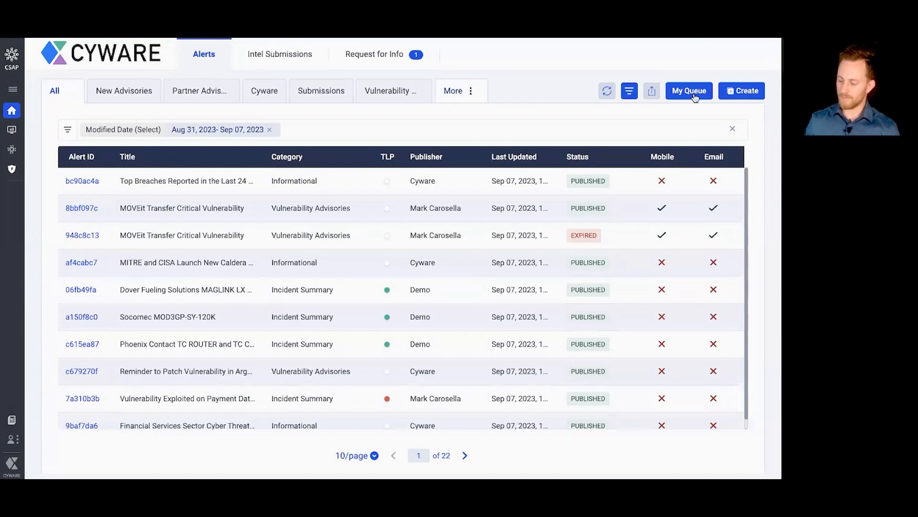
pyautogui.click(742, 95)
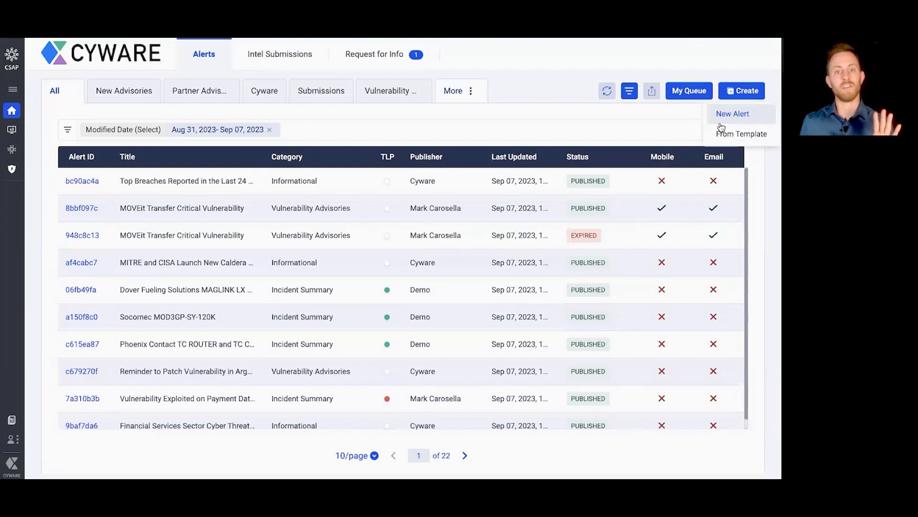
pyautogui.click(742, 135)
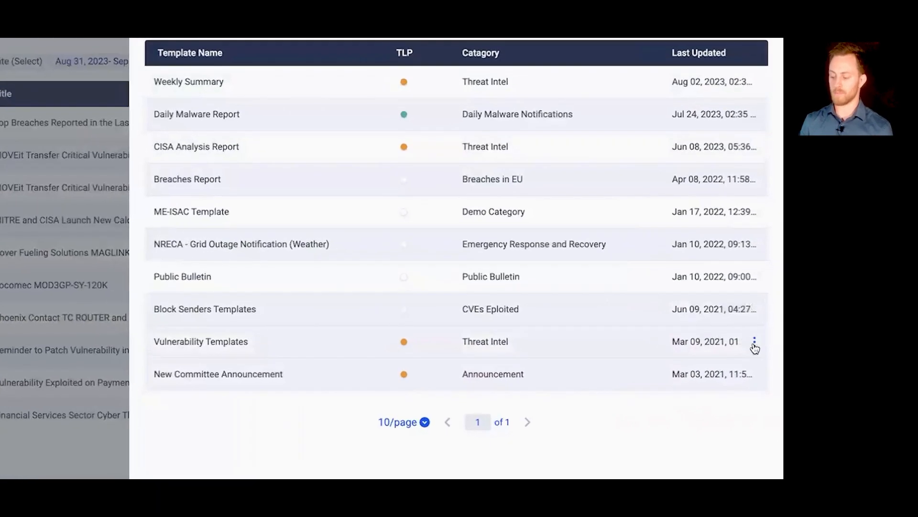
# Step: Create an alert from the Vulnerability Templates template and review its prefilled title and summary
pyautogui.click(755, 344)
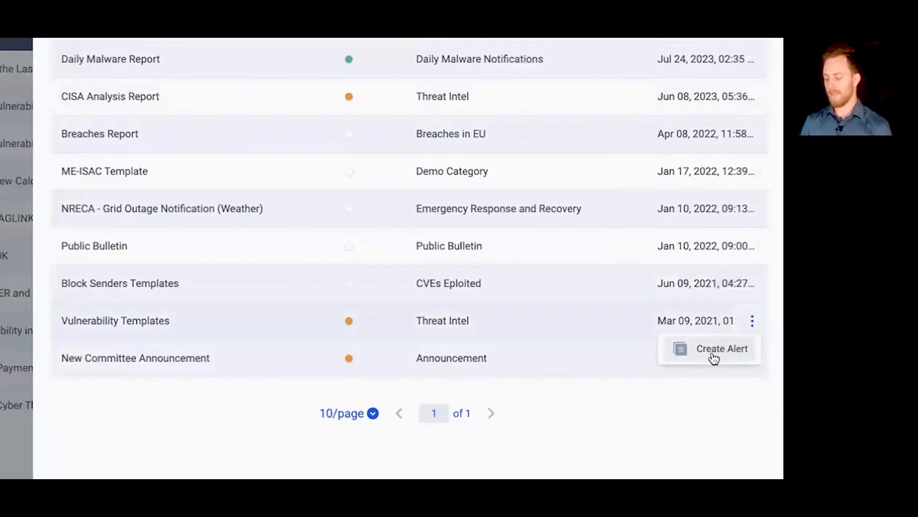
pyautogui.click(714, 358)
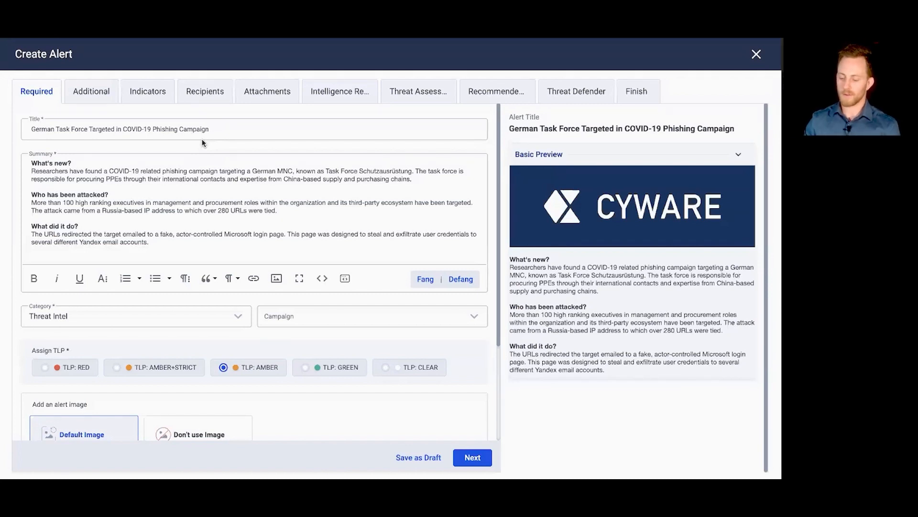
pyautogui.click(227, 132)
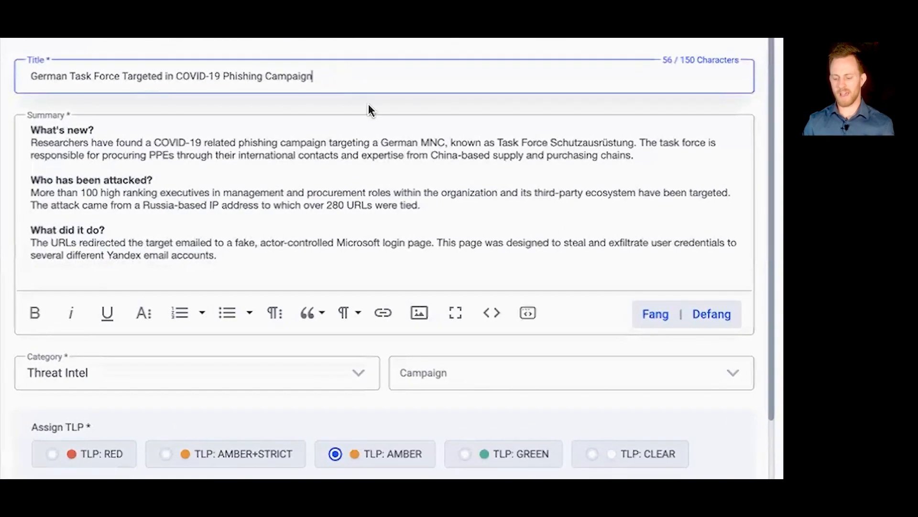
pyautogui.scroll(-2, 237, 170)
pyautogui.scroll(1, 239, 172)
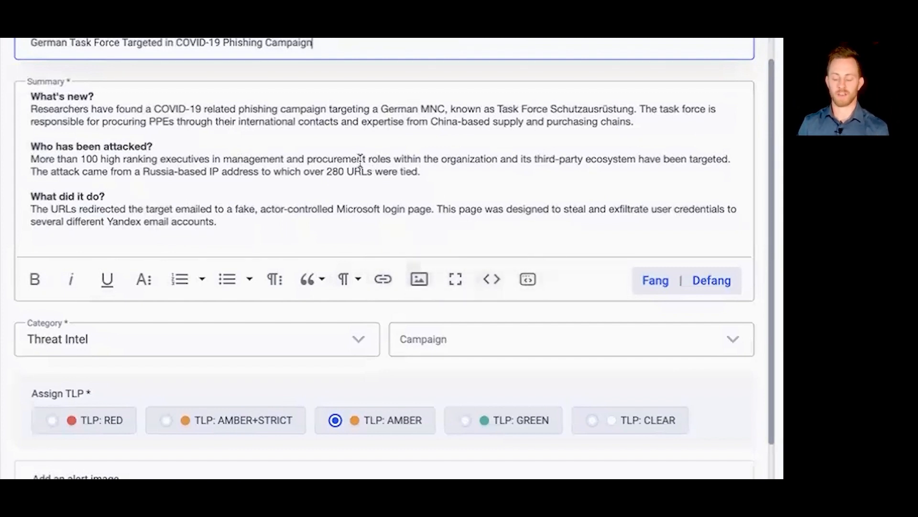
pyautogui.click(305, 148)
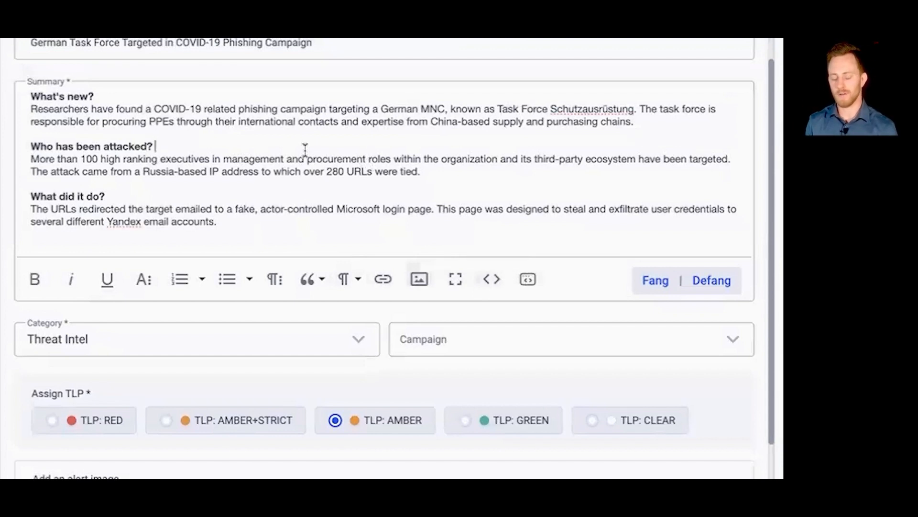
pyautogui.scroll(-3, 305, 149)
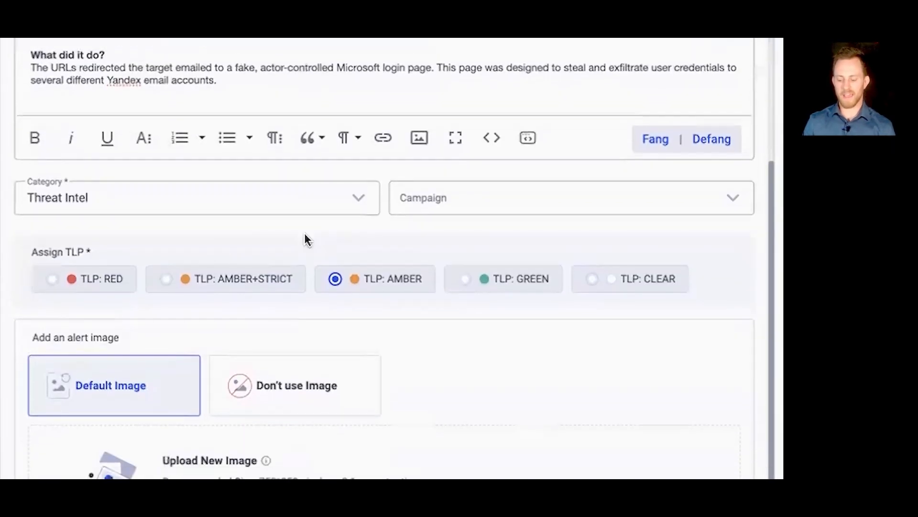
pyautogui.scroll(2, 304, 239)
pyautogui.scroll(-3, 218, 315)
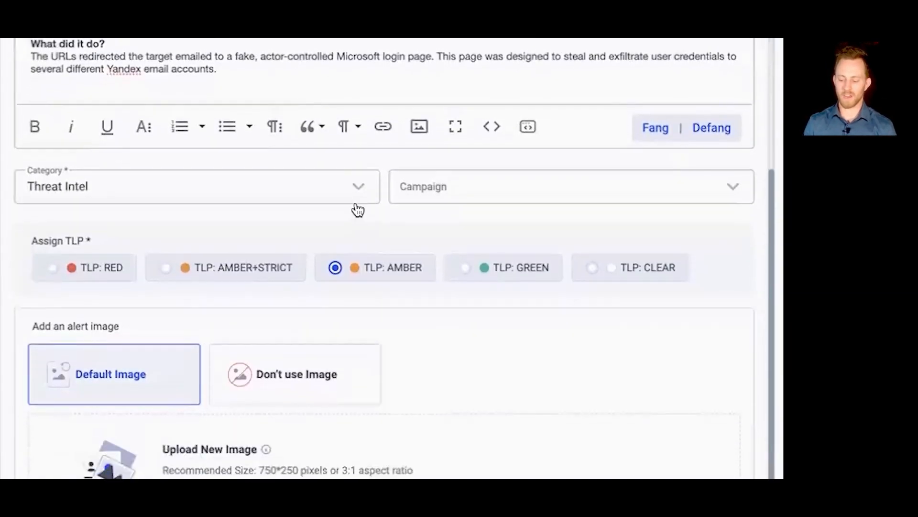
# Step: Examine the alert's available categories, keeping Threat Intel, and review the TLP and alert image options
pyautogui.click(357, 191)
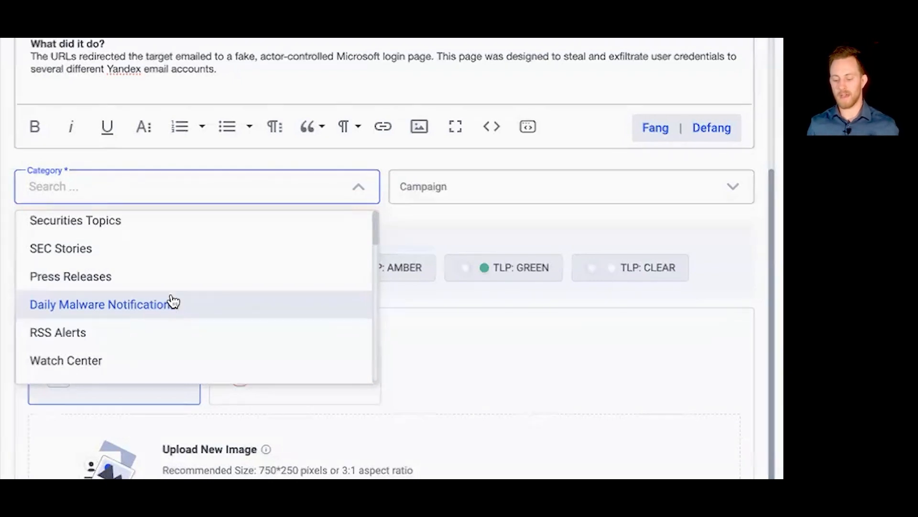
pyautogui.scroll(-3, 170, 304)
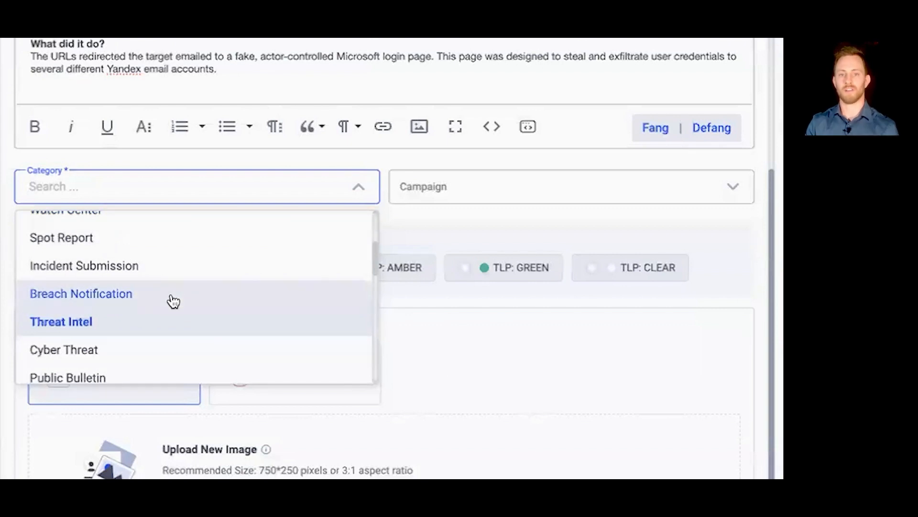
pyautogui.scroll(-2, 173, 311)
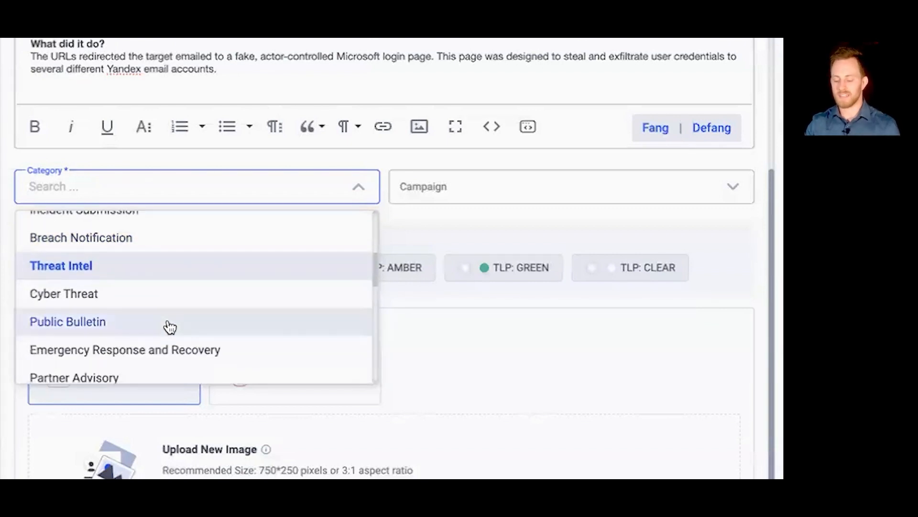
pyautogui.scroll(-3, 170, 327)
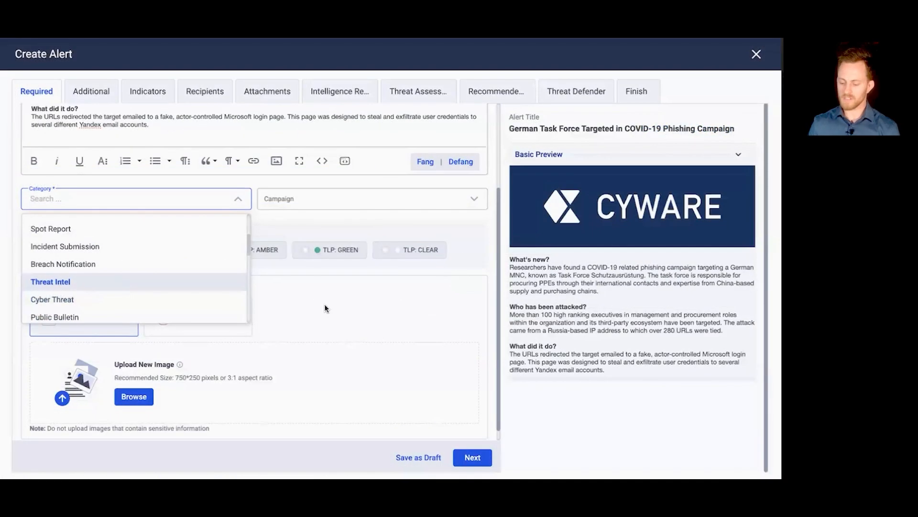
pyautogui.click(324, 304)
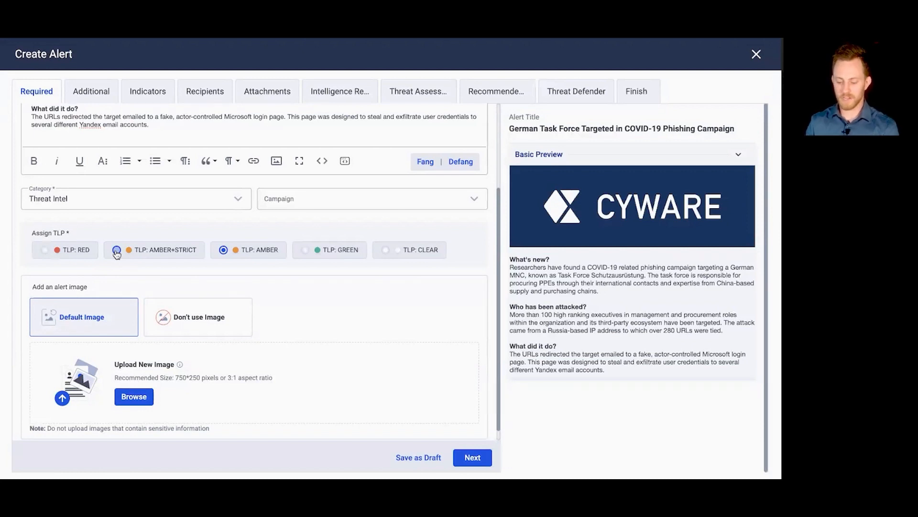
pyautogui.scroll(-1, 213, 318)
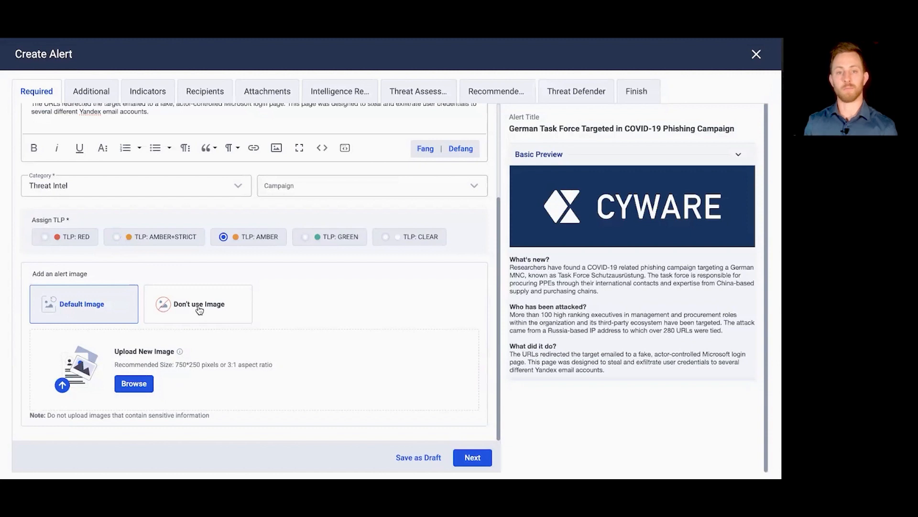
# Step: Examine the alert's additional fields, including references, linked alerts and the PIR choices, without selecting anything
pyautogui.click(92, 94)
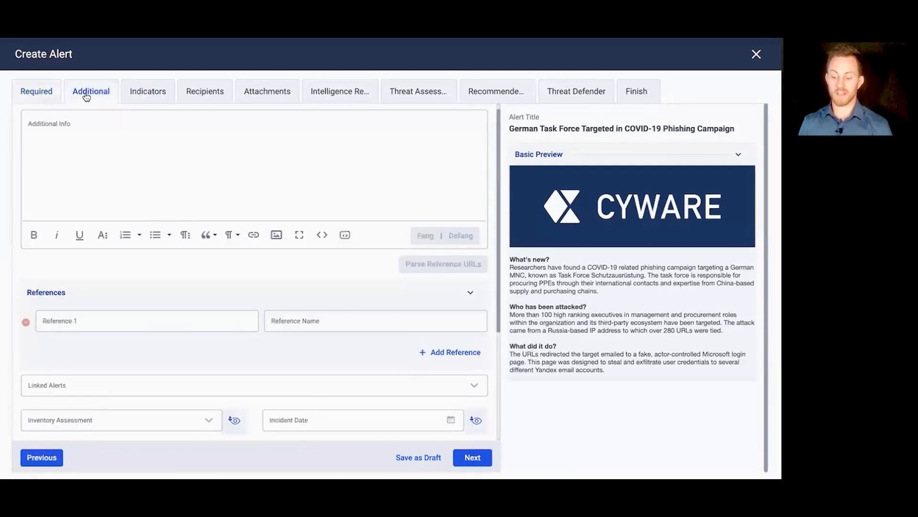
pyautogui.scroll(-3, 219, 281)
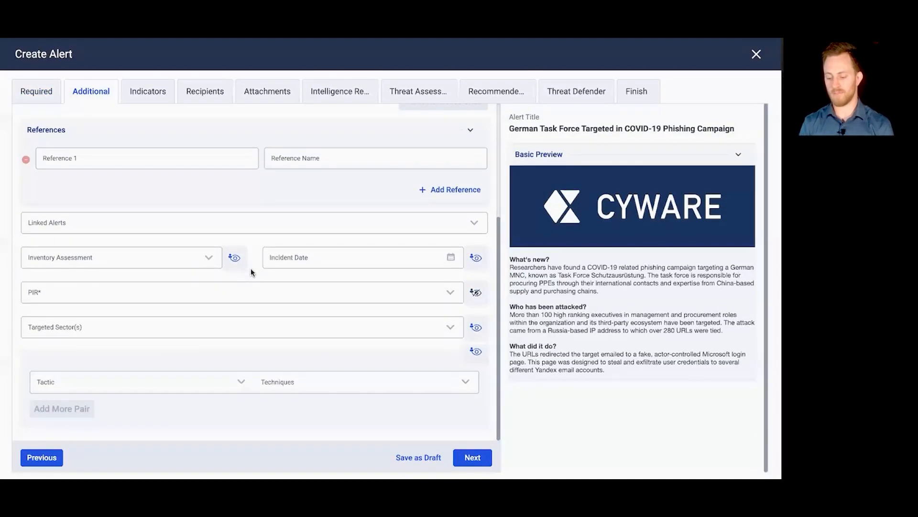
pyautogui.click(38, 98)
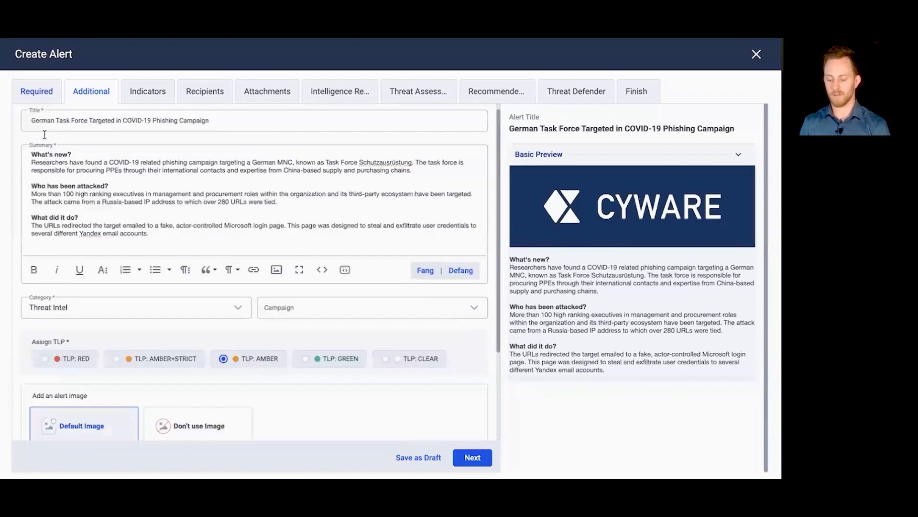
pyautogui.click(96, 92)
pyautogui.scroll(-3, 183, 294)
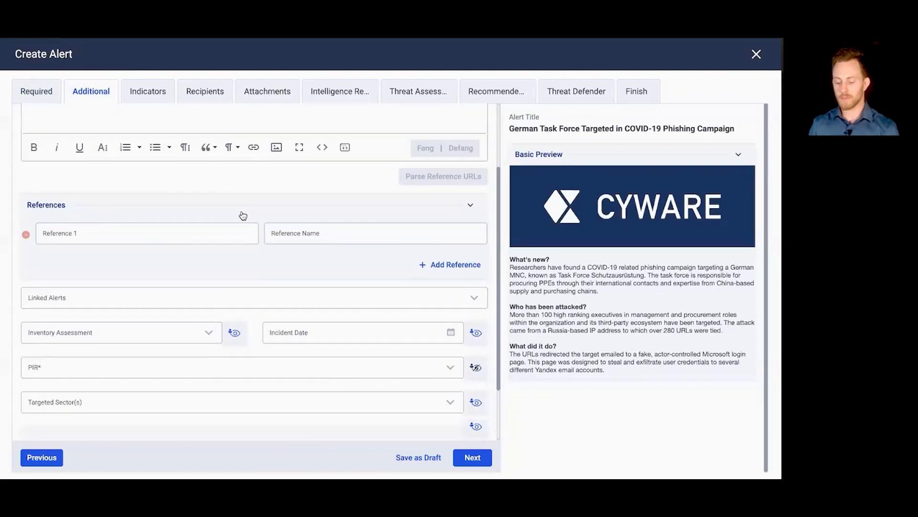
pyautogui.scroll(-3, 242, 215)
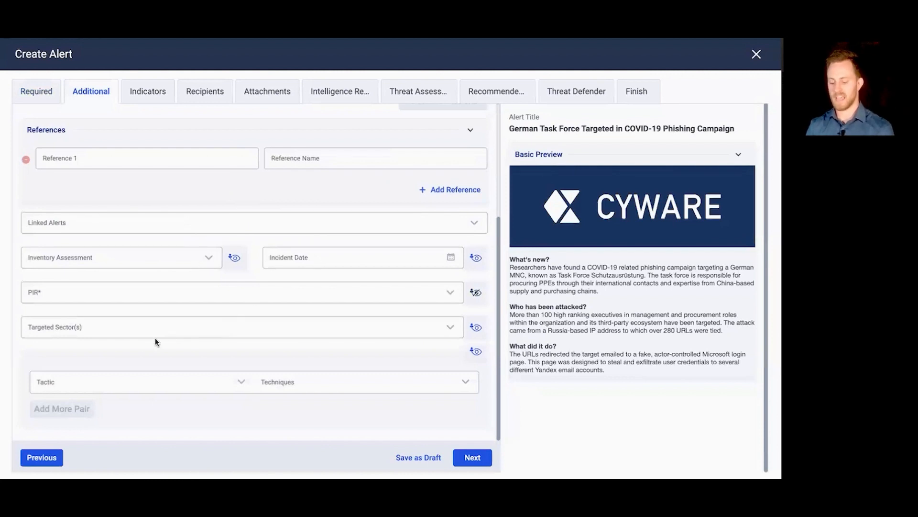
pyautogui.click(150, 296)
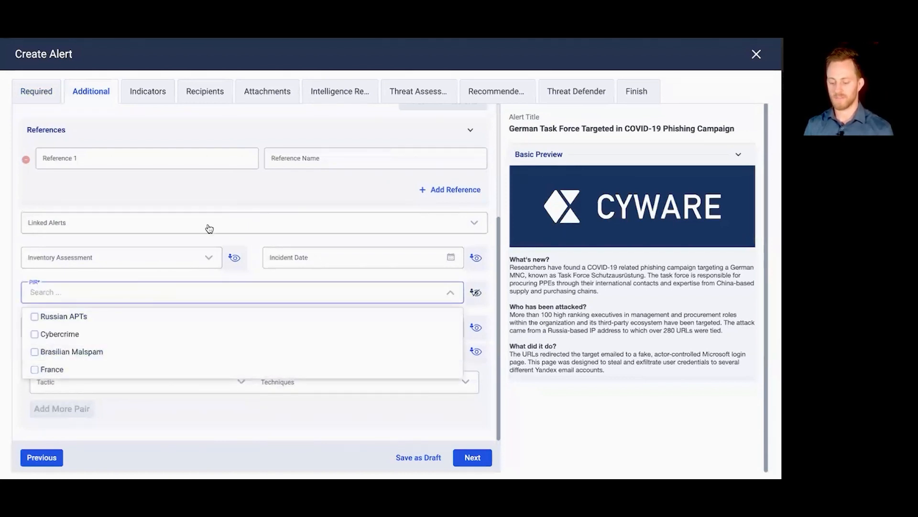
pyautogui.click(290, 249)
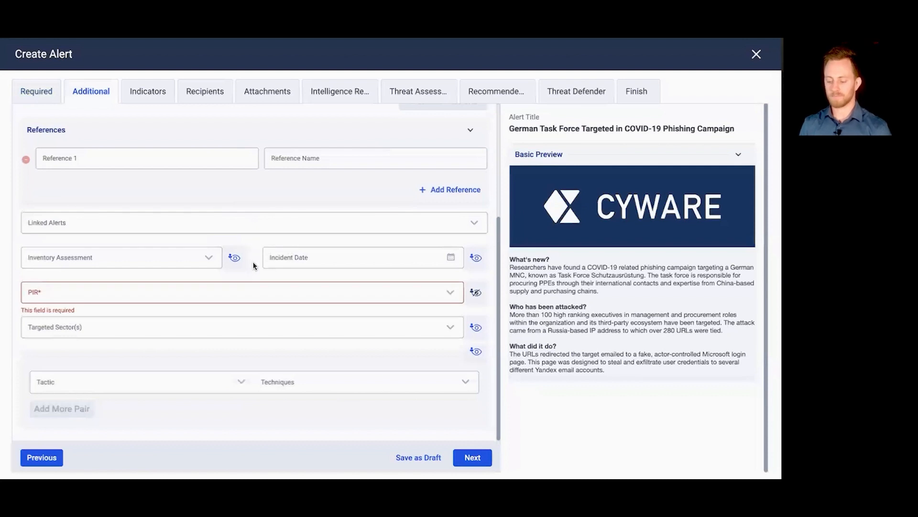
pyautogui.scroll(1, 253, 265)
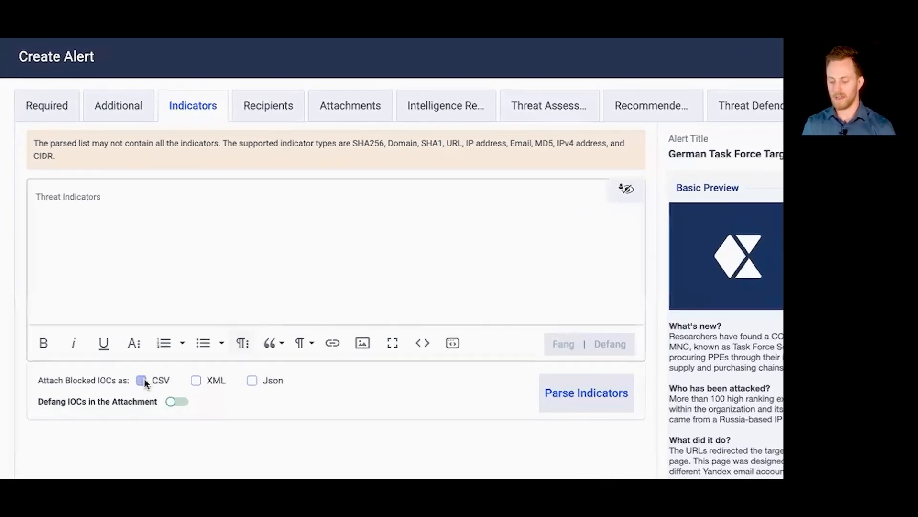
# Step: Attach the alert's blocked IOCs as CSV and enter 1.1.1.1, 1.1.1.2 and 1.1.1.3 on separate lines as threat indicators
pyautogui.click(143, 379)
pyautogui.click(168, 254)
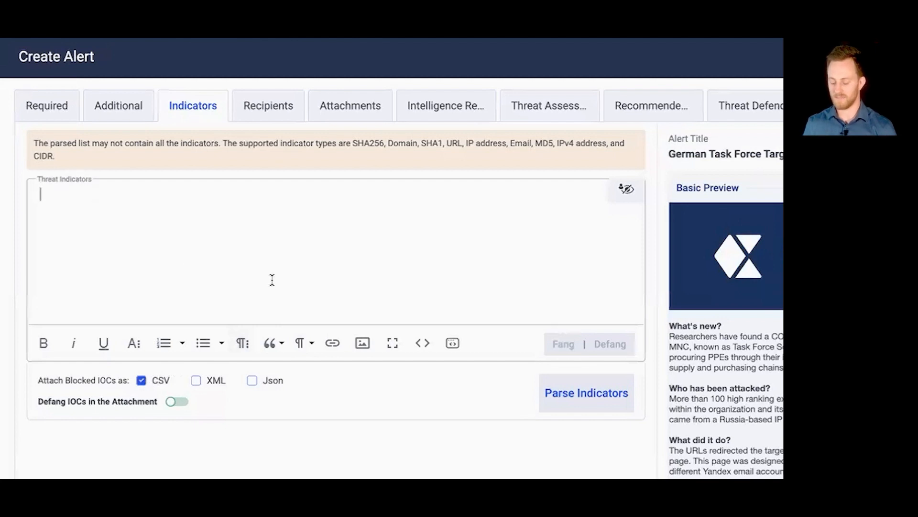
pyautogui.write('1.1.1.1')
pyautogui.press('Return')
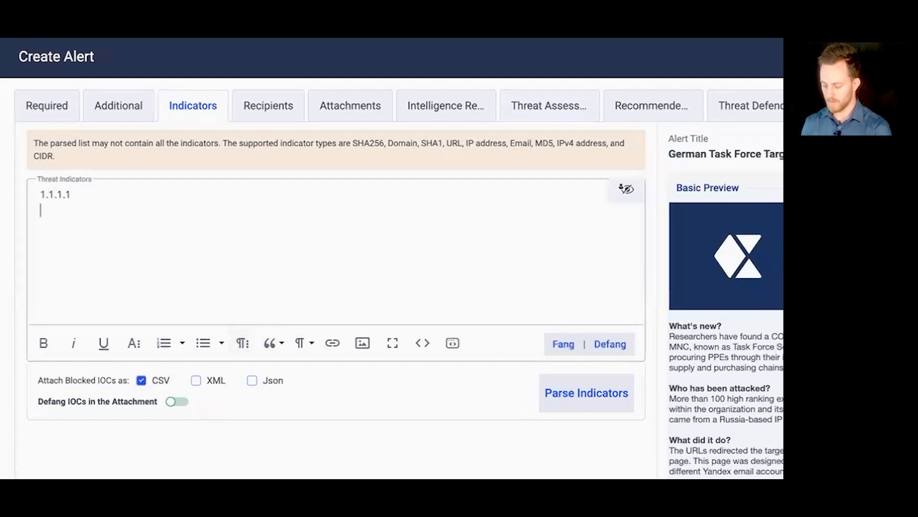
pyautogui.write('1.1.1.2')
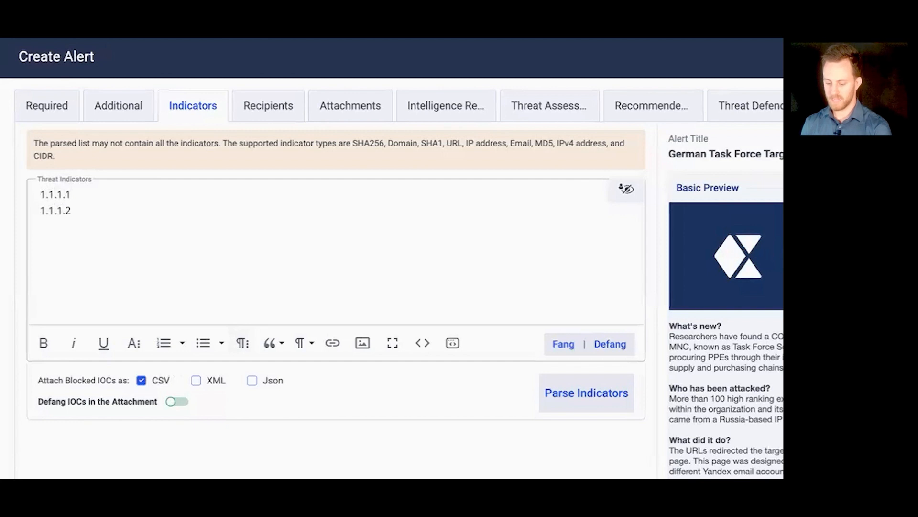
pyautogui.press('Return')
pyautogui.write('1.1.1.3')
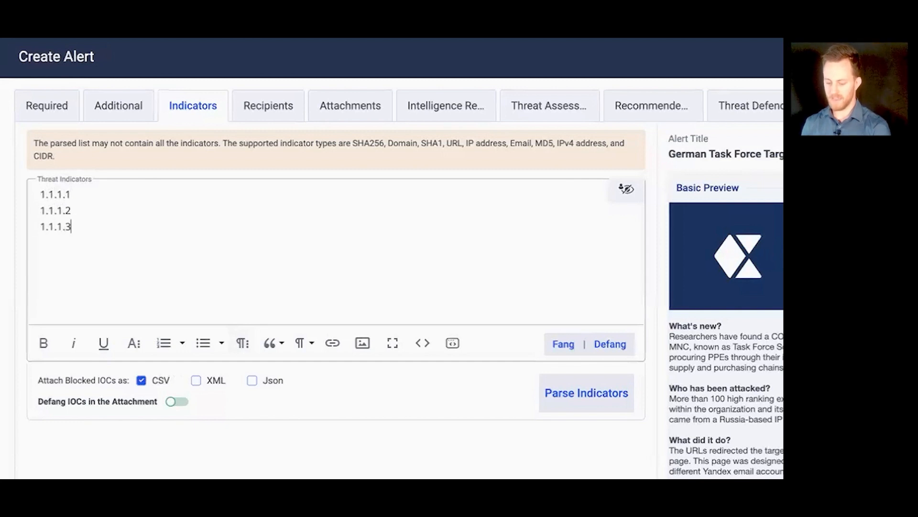
# Step: Parse the entered indicators and review the allowed and blocked IP lists
pyautogui.click(587, 393)
pyautogui.scroll(-4, 487, 368)
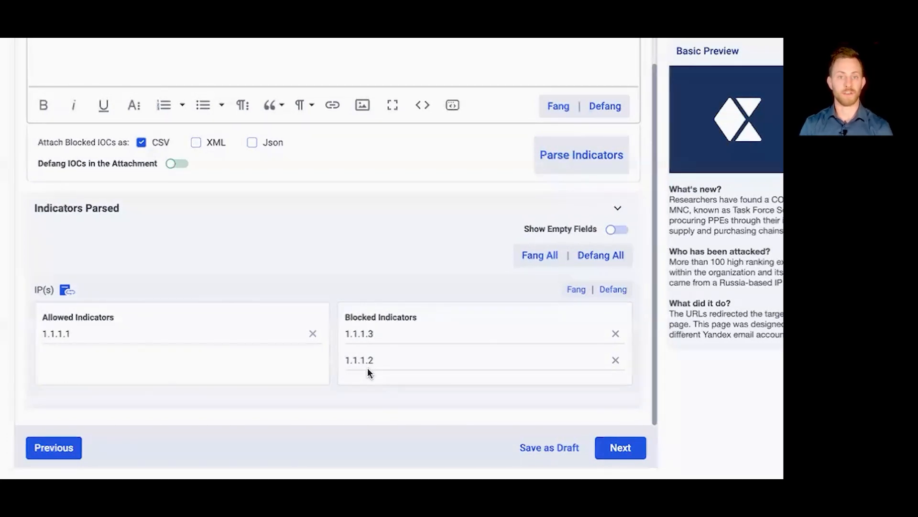
pyautogui.scroll(2, 367, 369)
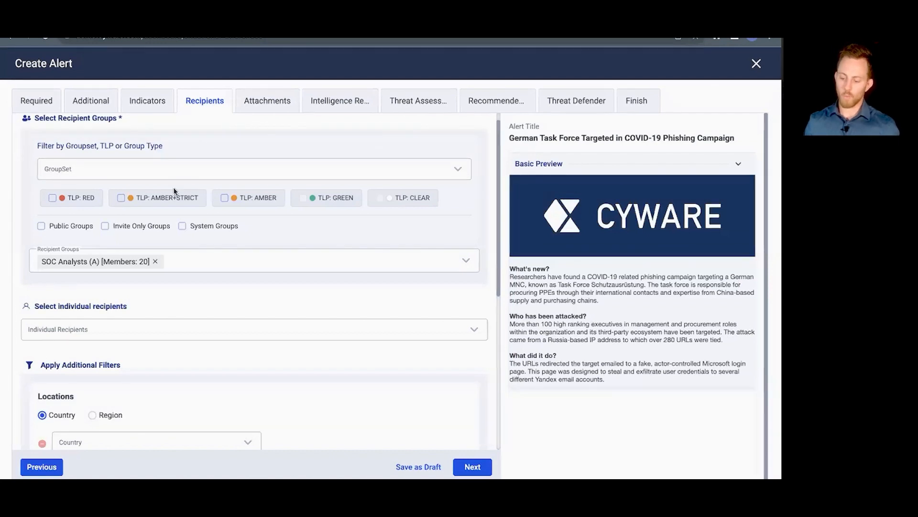
# Step: Browse the recipient groups and add Critical Infrastructure to the alert's recipients alongside SOC Analysts
pyautogui.scroll(-2, 173, 187)
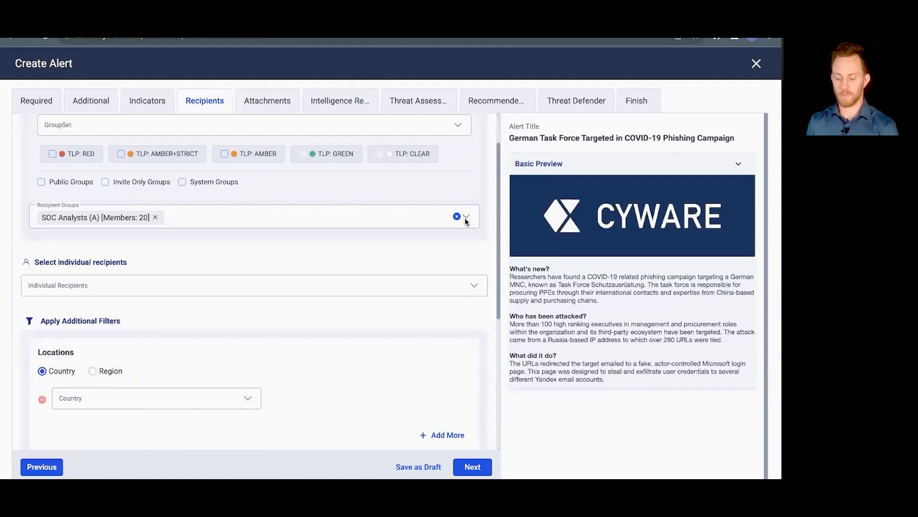
pyautogui.click(288, 218)
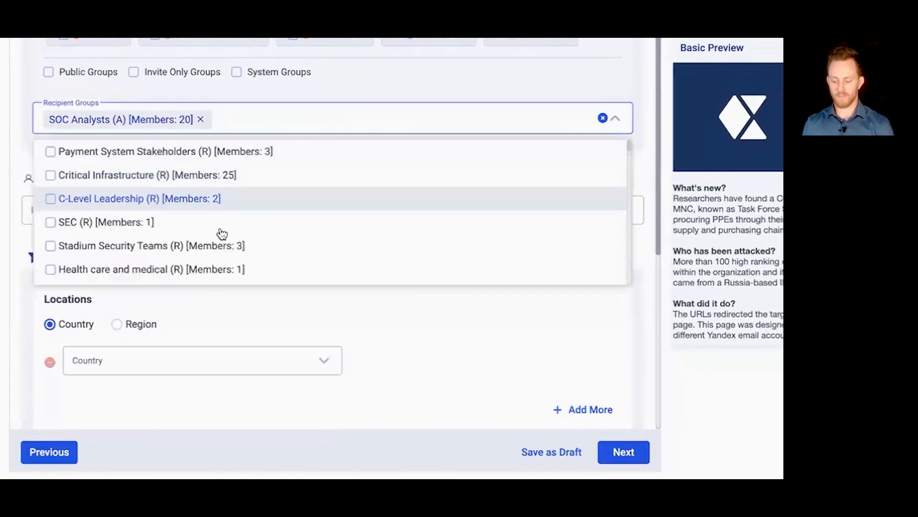
pyautogui.scroll(-10, 240, 220)
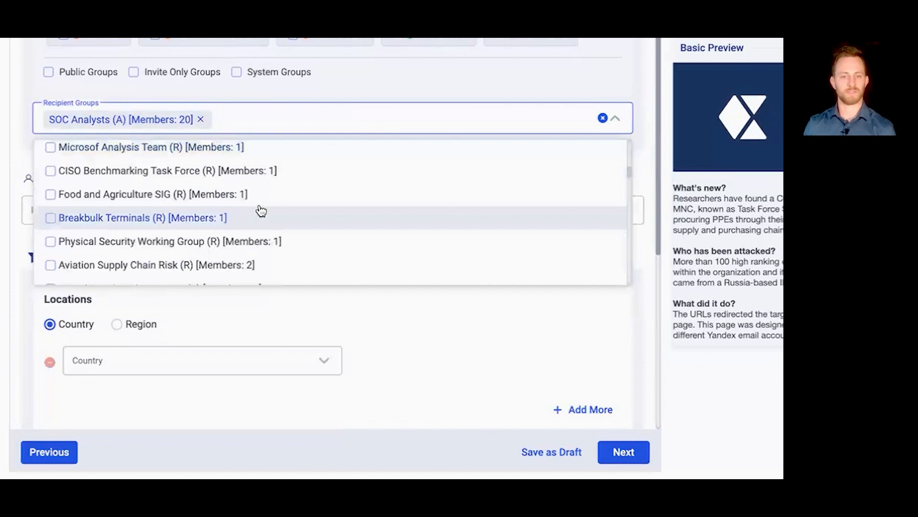
pyautogui.scroll(-8, 260, 210)
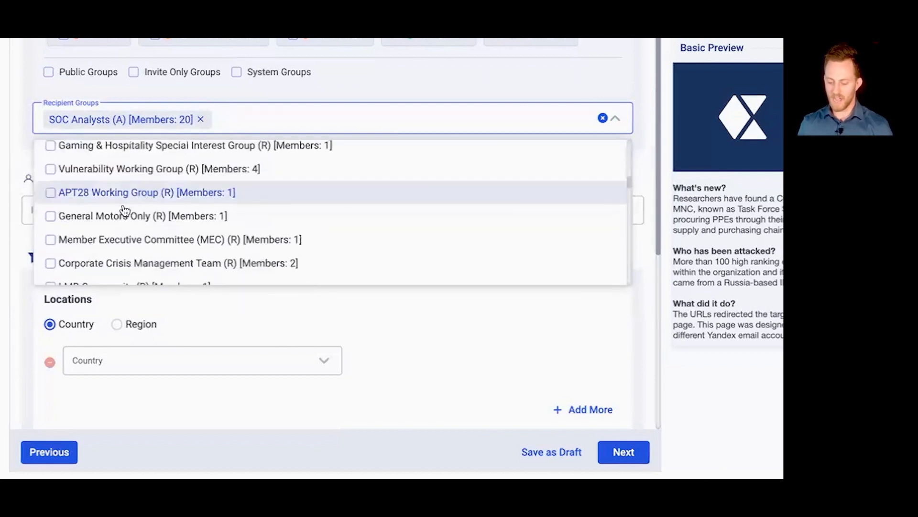
pyautogui.scroll(-5, 124, 211)
pyautogui.scroll(-5, 124, 208)
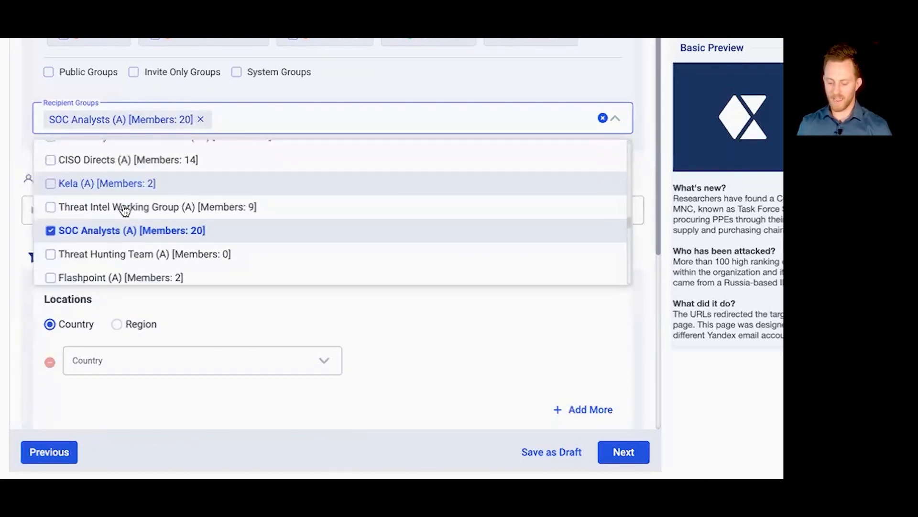
pyautogui.click(285, 125)
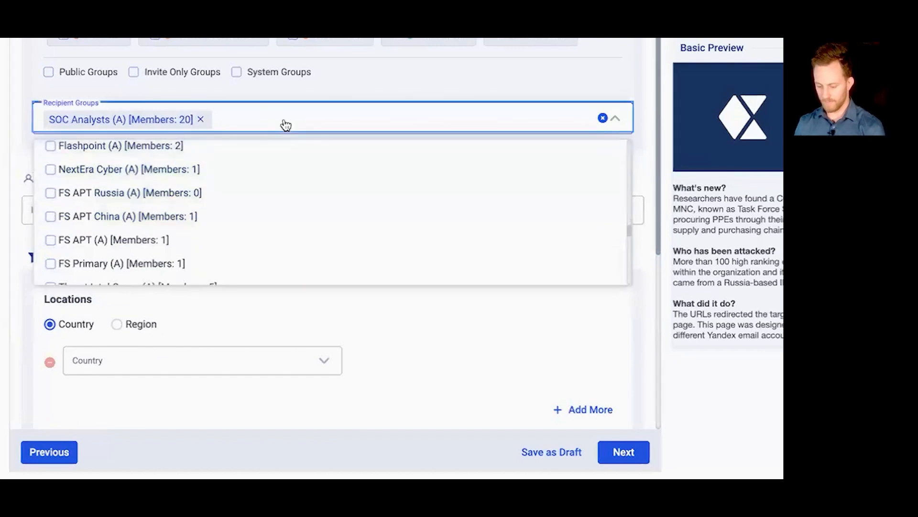
pyautogui.click(383, 90)
pyautogui.click(378, 132)
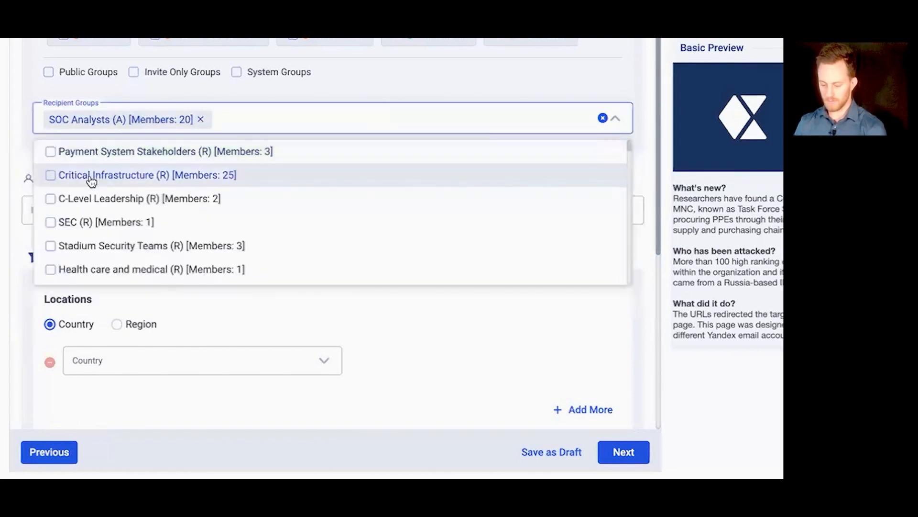
pyautogui.scroll(-1, 88, 180)
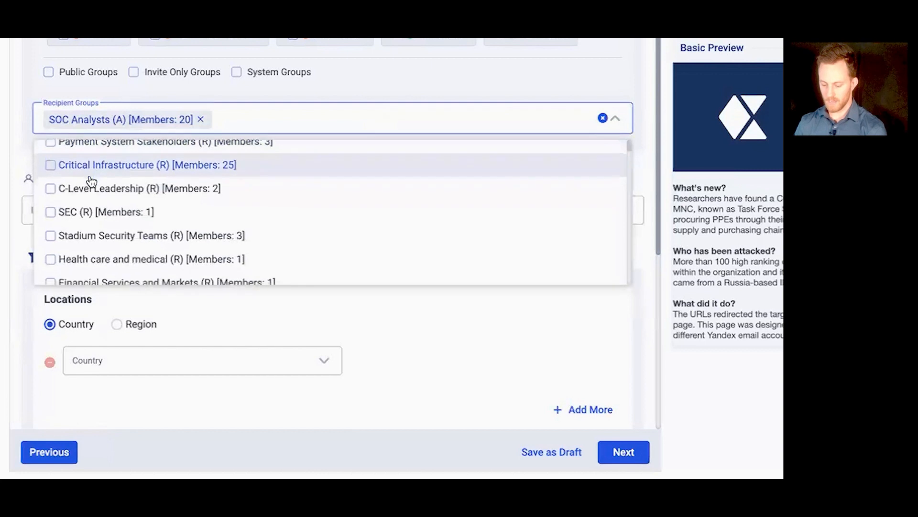
pyautogui.click(52, 163)
pyautogui.scroll(-3, 82, 190)
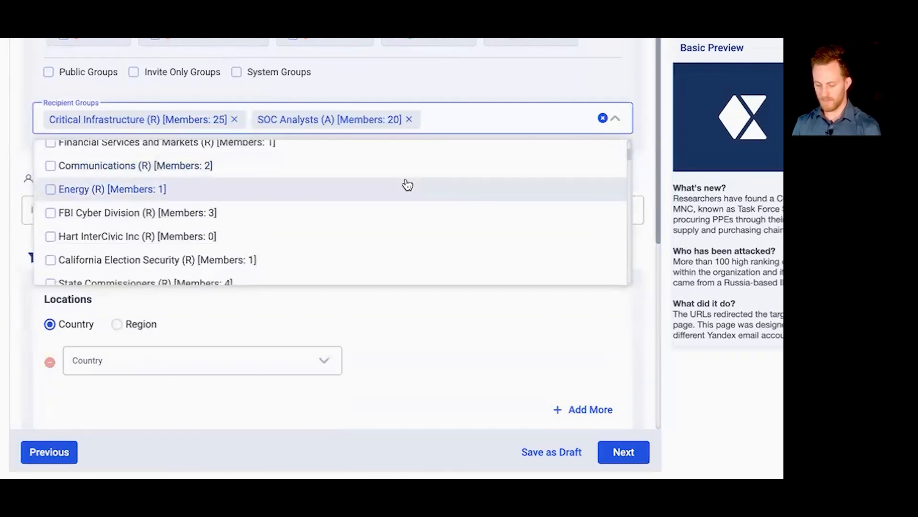
# Step: Close the recipient group list, search individual recipients by first name and add the matching e-mail address to the alert
pyautogui.click(510, 75)
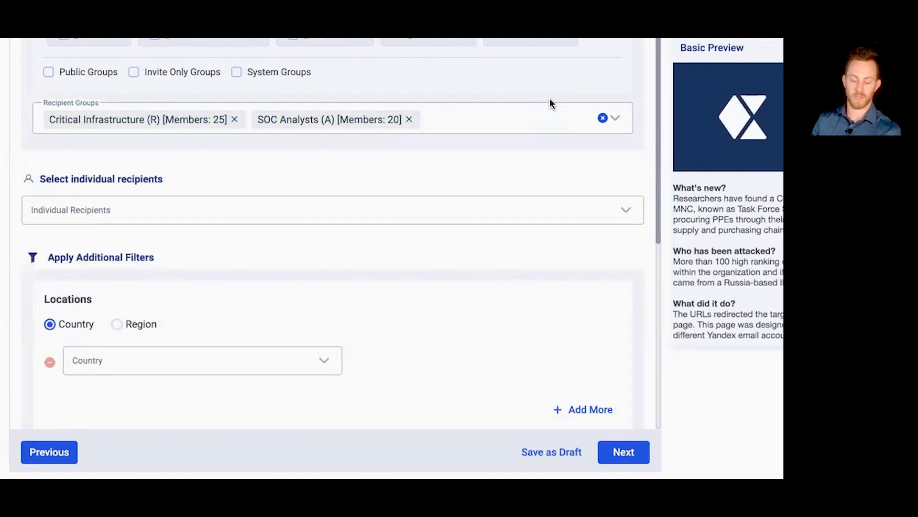
pyautogui.click(409, 211)
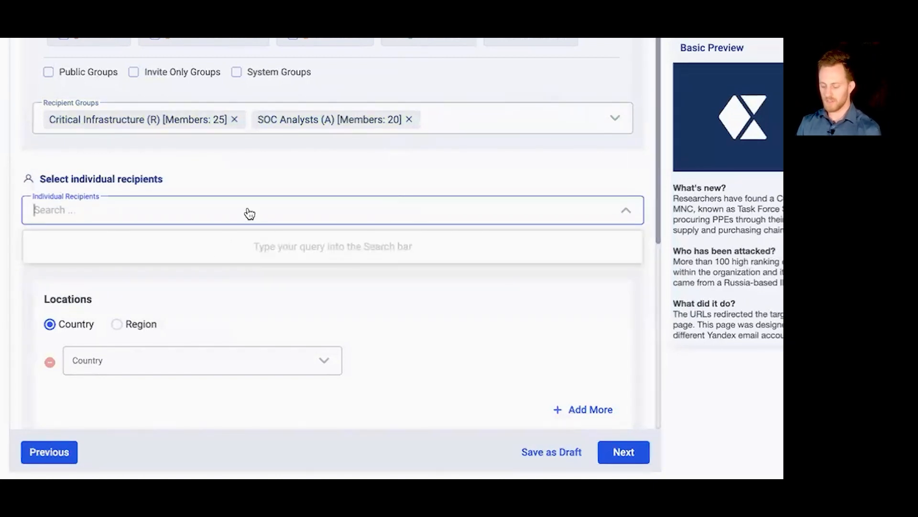
pyautogui.write('mark')
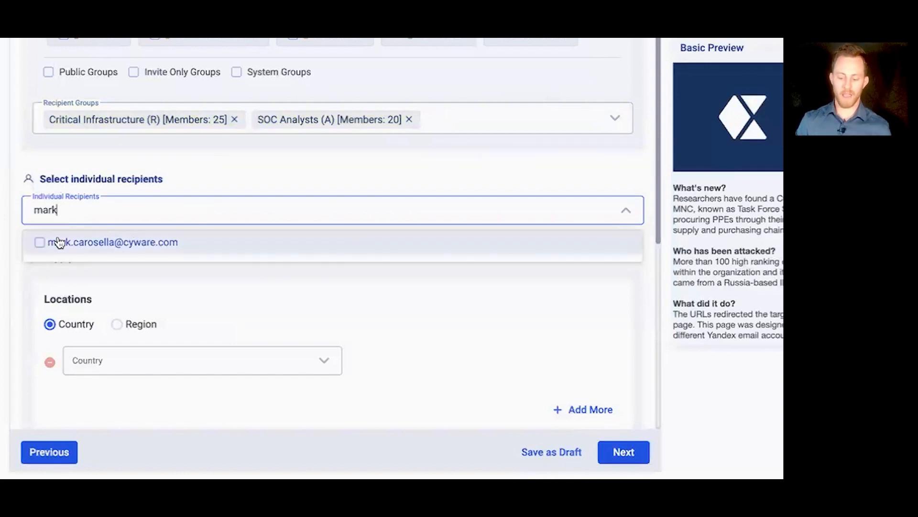
pyautogui.click(59, 244)
pyautogui.click(327, 175)
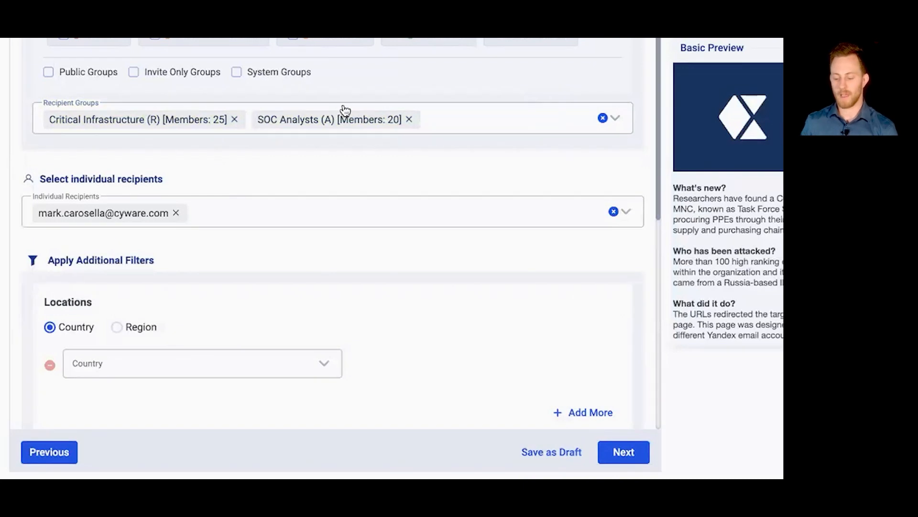
# Step: Filter the alert's recipients by location to the country United States and the state Connecticut, without choosing a city
pyautogui.scroll(-1, 249, 124)
pyautogui.scroll(-10, 220, 110)
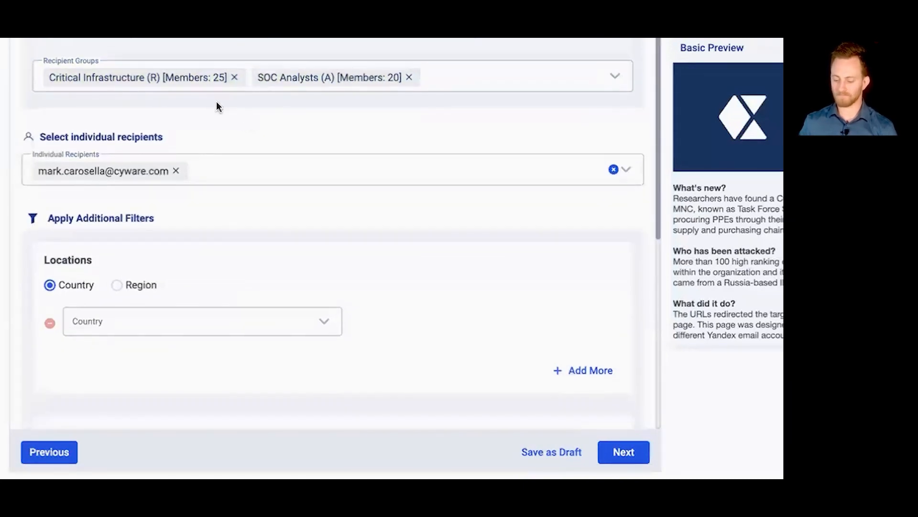
pyautogui.scroll(1, 222, 111)
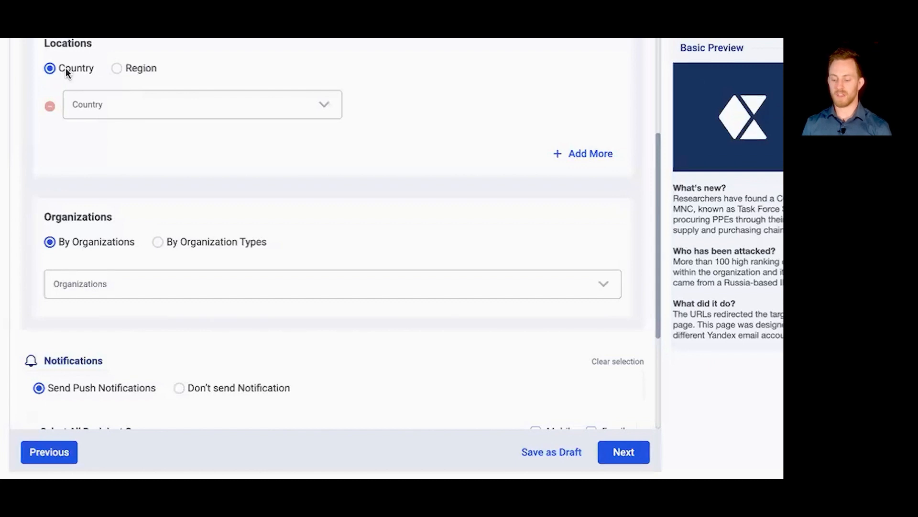
pyautogui.scroll(3, 167, 81)
pyautogui.scroll(3, 167, 81)
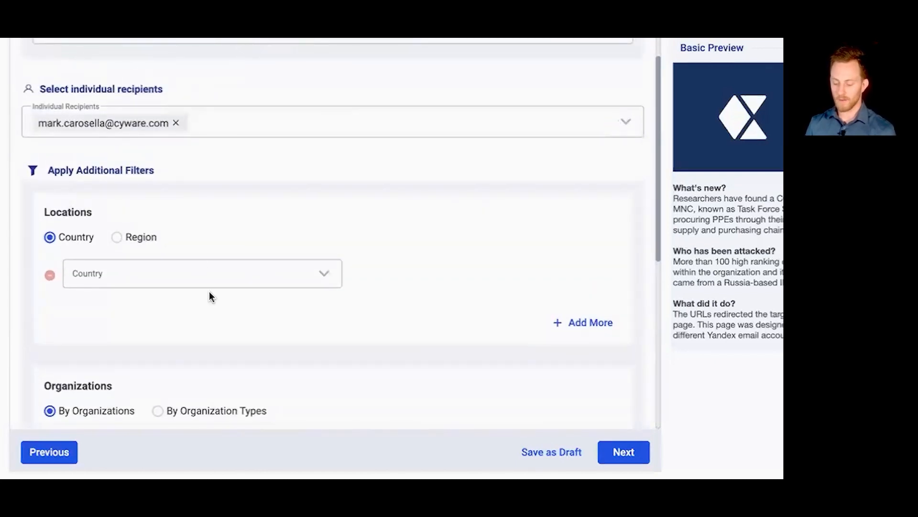
pyautogui.click(232, 275)
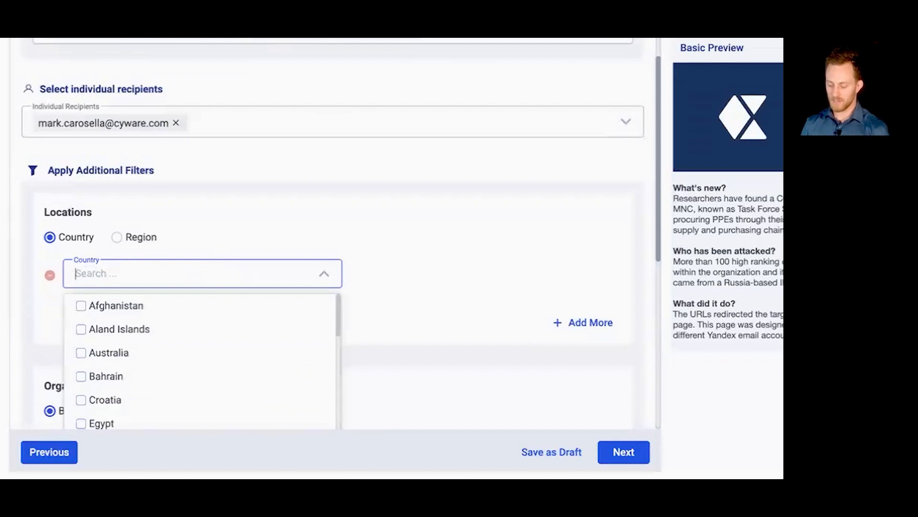
pyautogui.write('un')
pyautogui.click(136, 330)
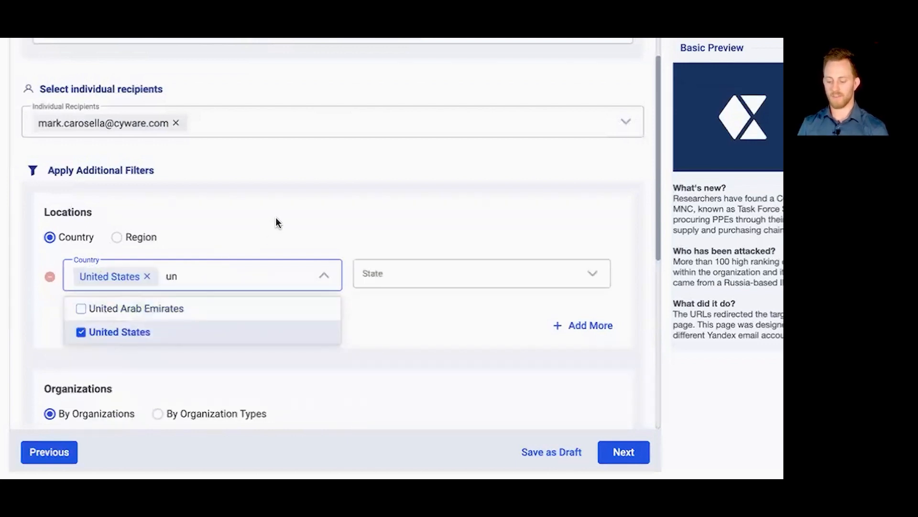
pyautogui.click(276, 218)
pyautogui.click(425, 280)
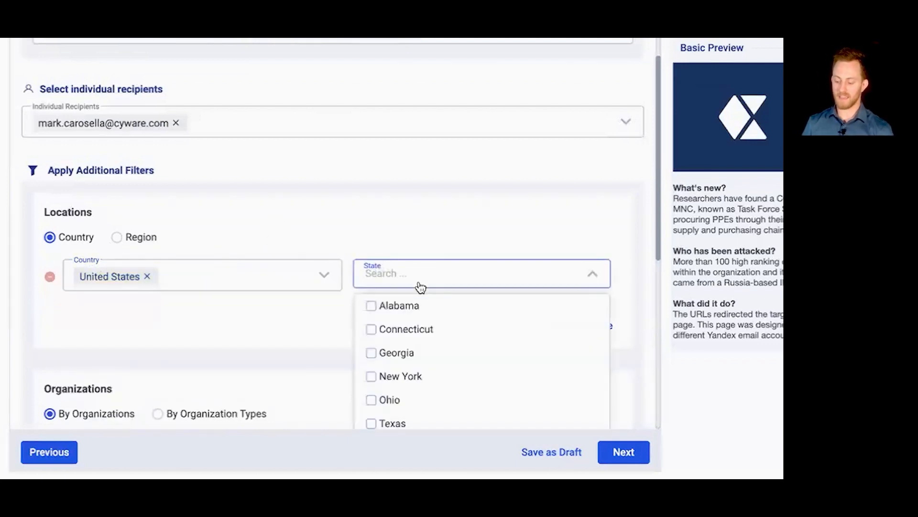
pyautogui.click(421, 333)
pyautogui.click(165, 342)
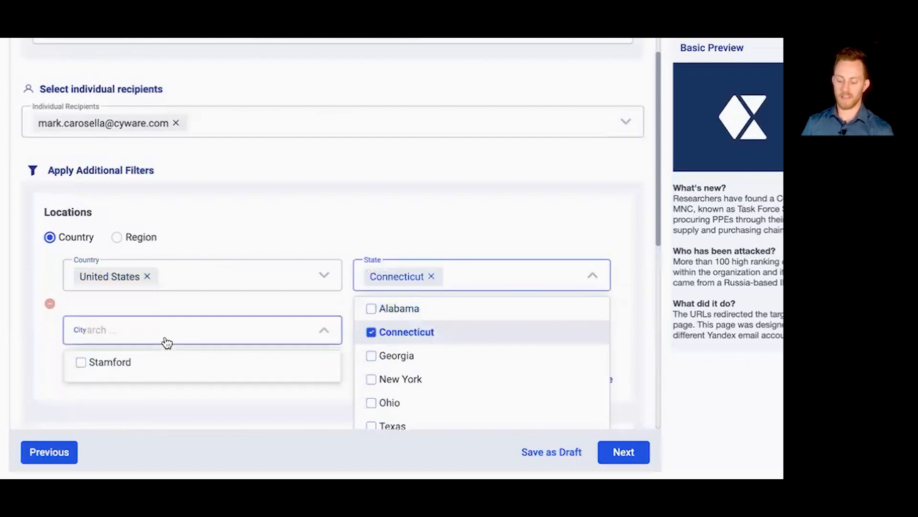
pyautogui.click(246, 219)
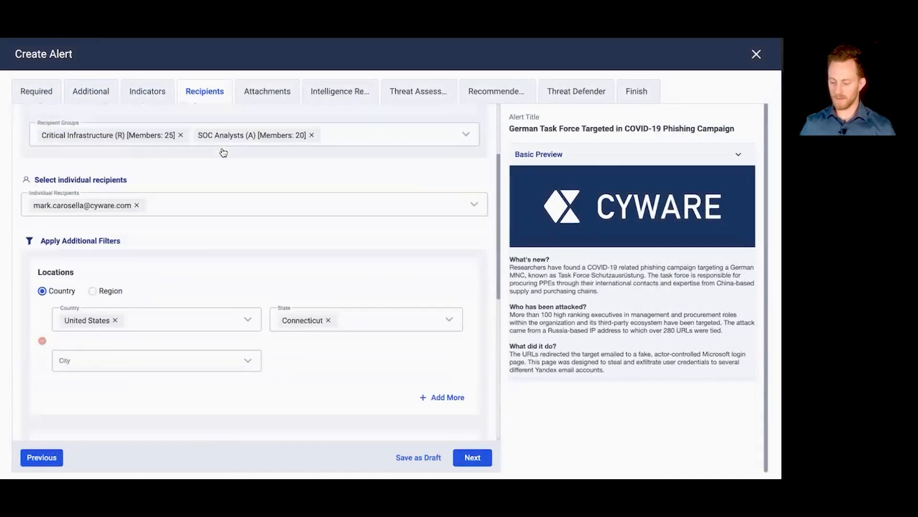
# Step: Review the organization filters and notification settings for the recipients, and the alert's file attachment options
pyautogui.scroll(-10, 223, 152)
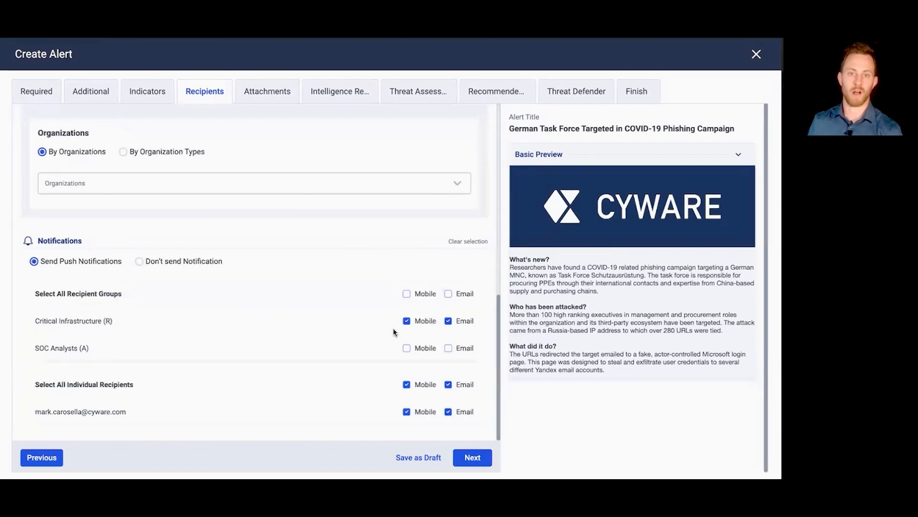
pyautogui.scroll(10, 394, 330)
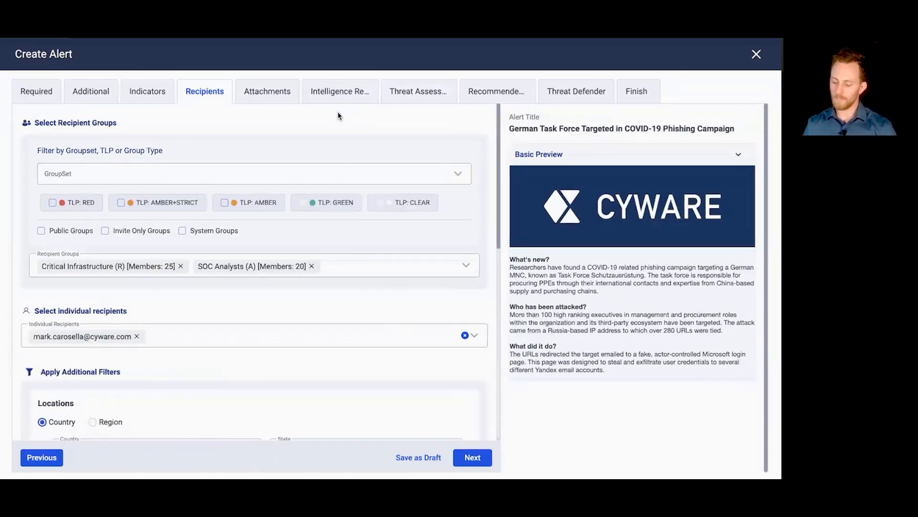
pyautogui.click(275, 100)
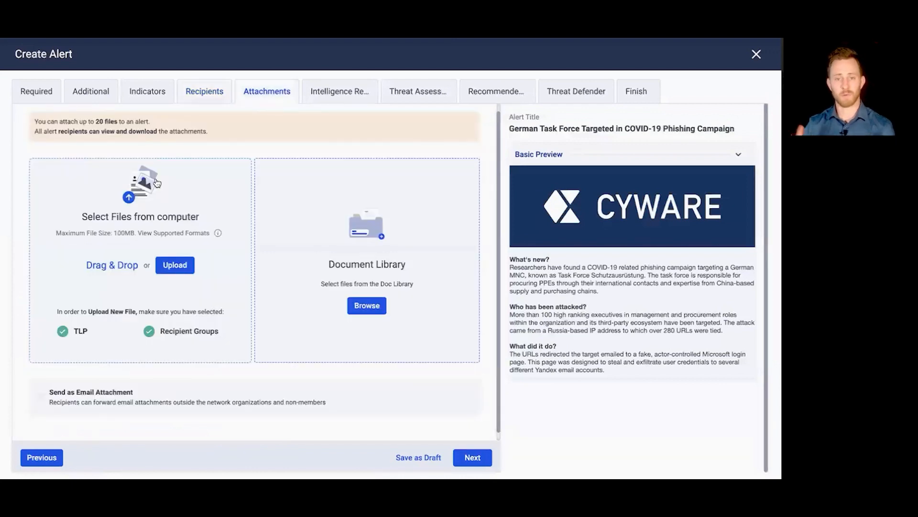
pyautogui.scroll(-1, 157, 182)
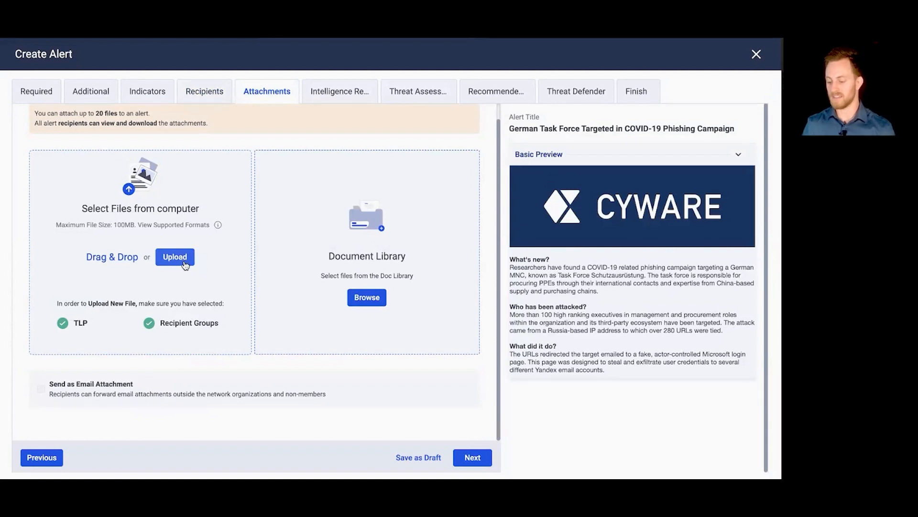
# Step: Select the intelligence requirement "Information on Vulnerability Exploitation" for attachment to the alert
pyautogui.click(340, 91)
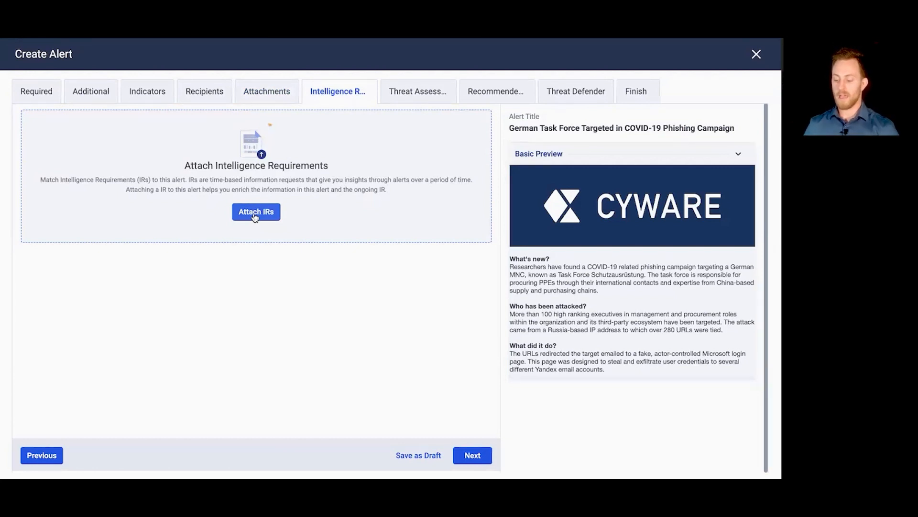
pyautogui.click(256, 216)
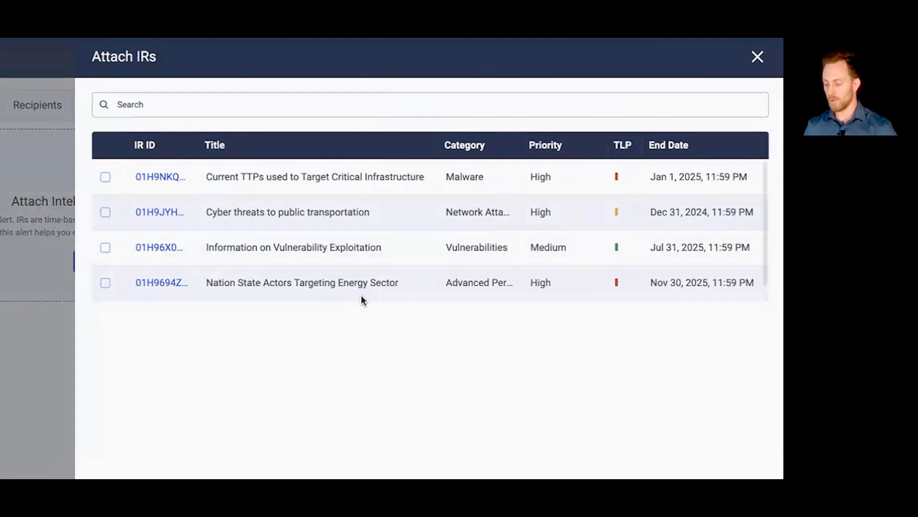
pyautogui.click(104, 248)
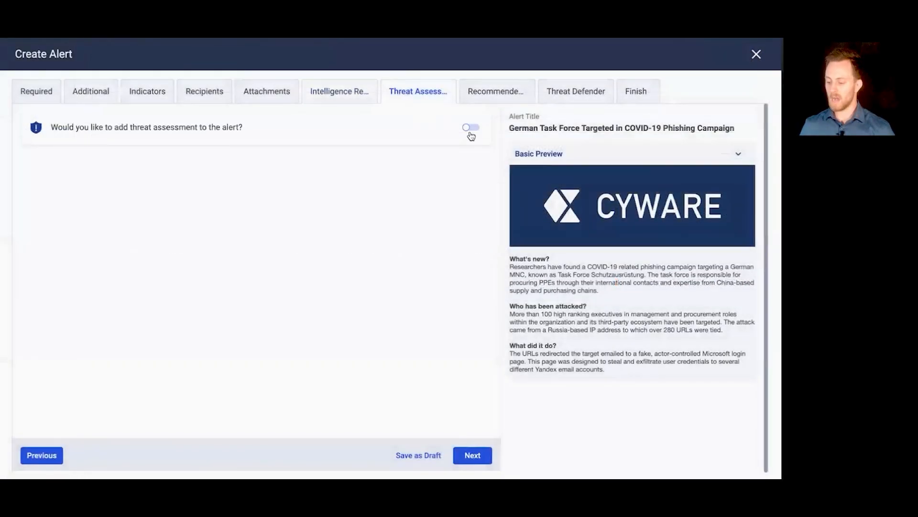
# Step: Enable a threat assessment for the alert and load the pre-configured Log4J preset
pyautogui.click(470, 128)
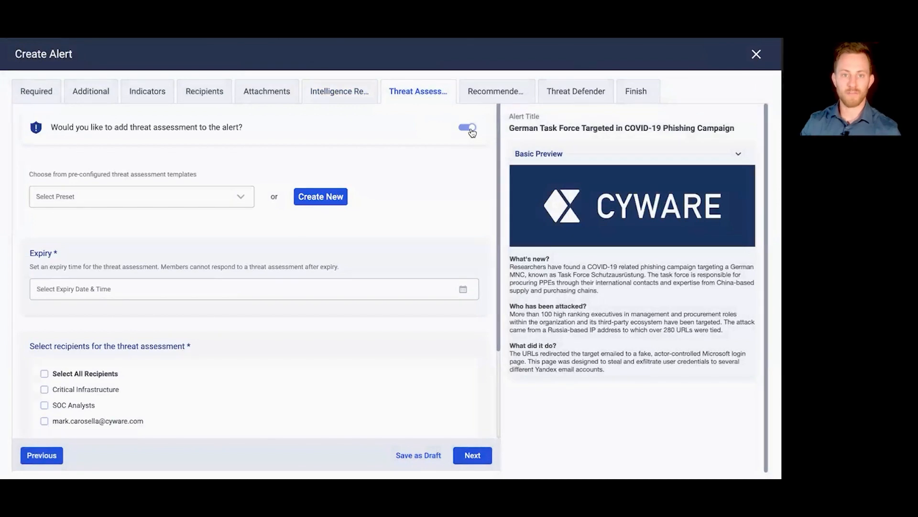
pyautogui.click(224, 204)
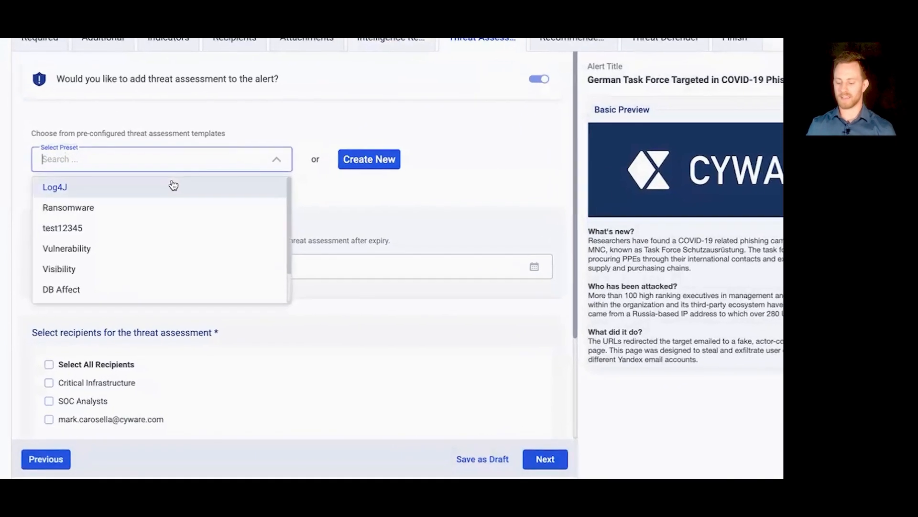
pyautogui.scroll(-2, 162, 172)
pyautogui.scroll(2, 160, 172)
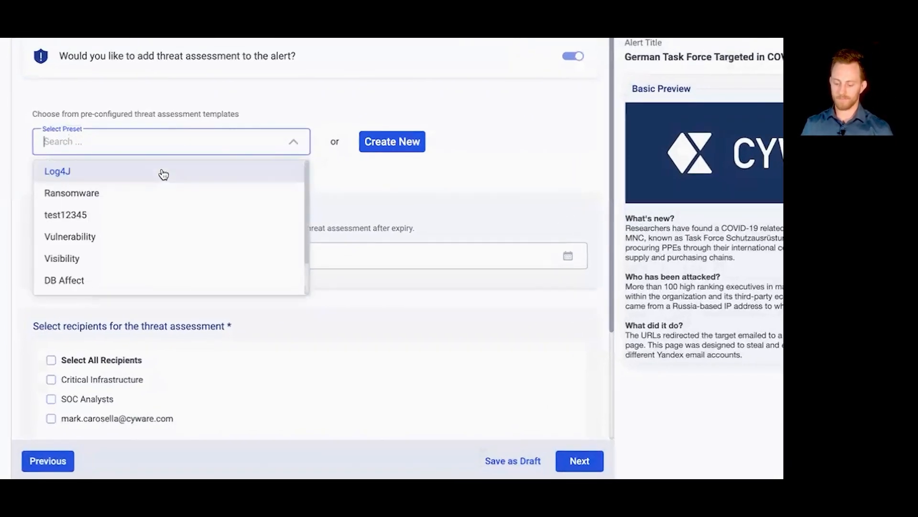
pyautogui.click(139, 173)
pyautogui.scroll(-1, 331, 197)
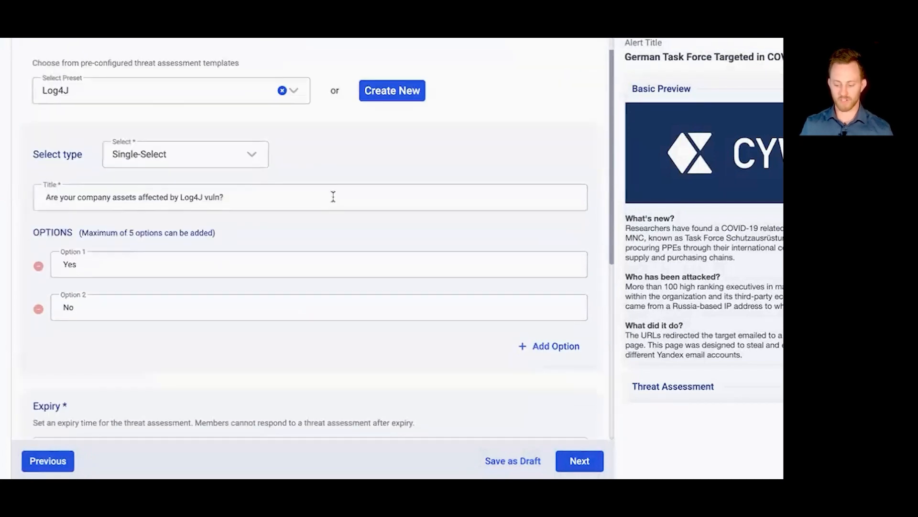
# Step: Go over the threat assessment's title and answers, add an empty third option, and choose Text-Box as the response type
pyautogui.tripleClick(189, 199)
pyautogui.click(248, 200)
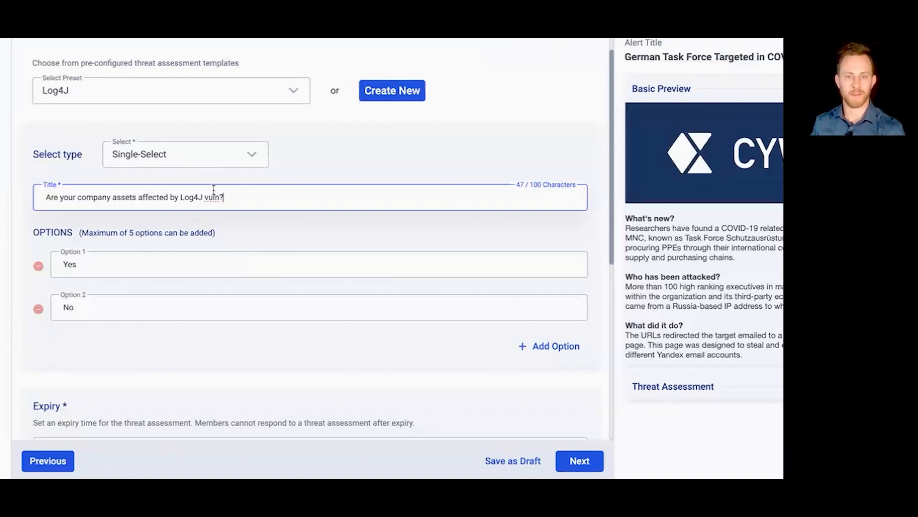
pyautogui.click(194, 261)
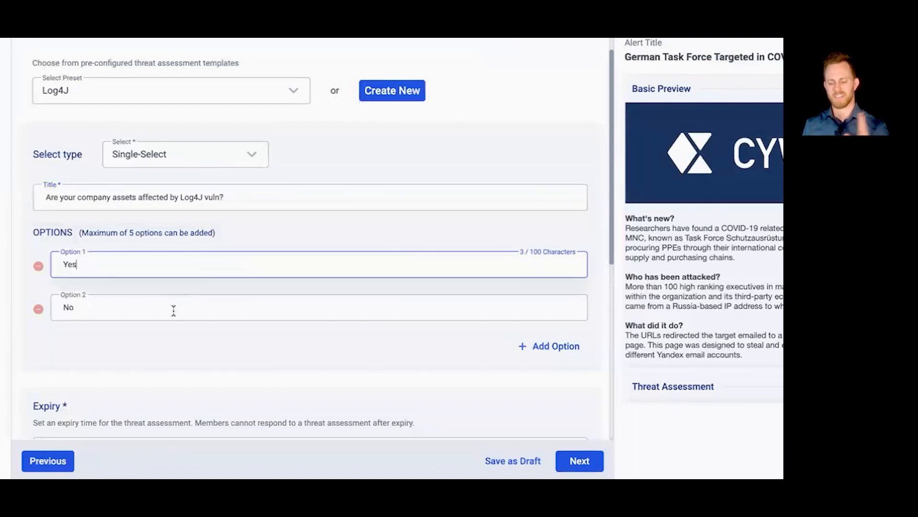
pyautogui.click(174, 311)
pyautogui.click(254, 158)
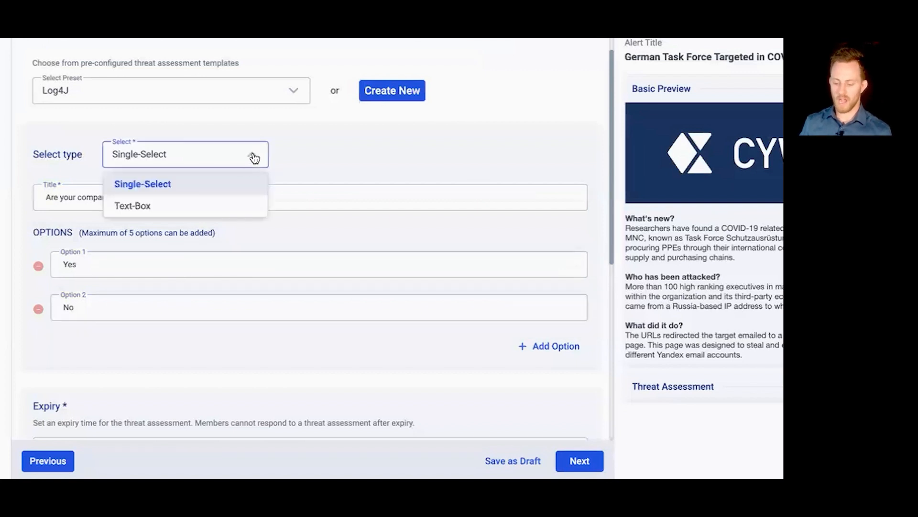
pyautogui.click(550, 348)
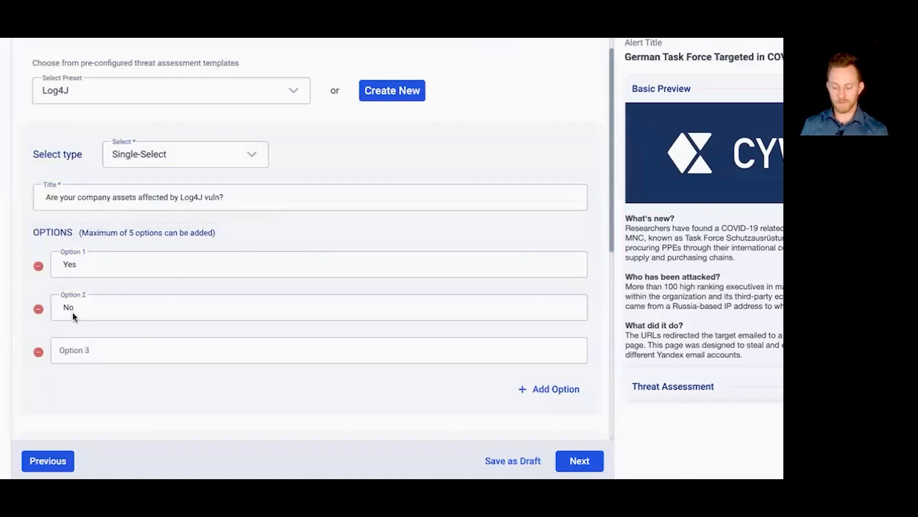
pyautogui.click(259, 156)
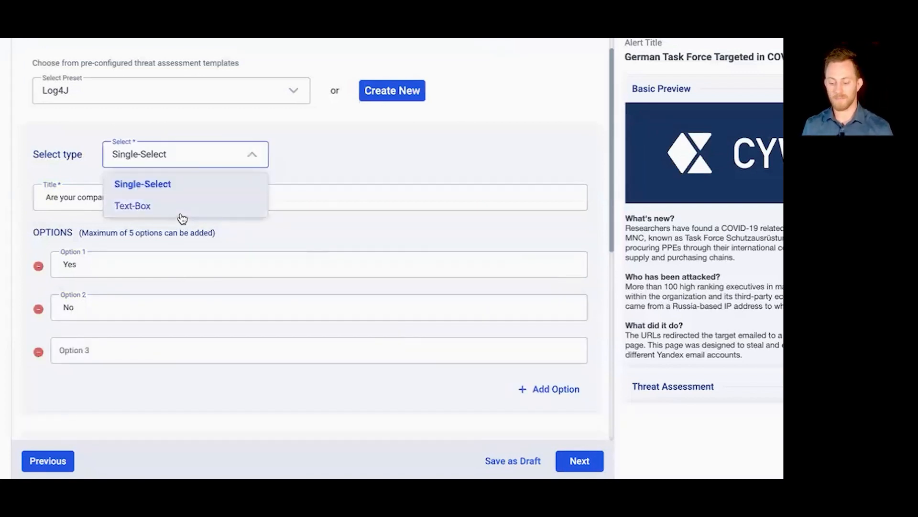
pyautogui.click(181, 214)
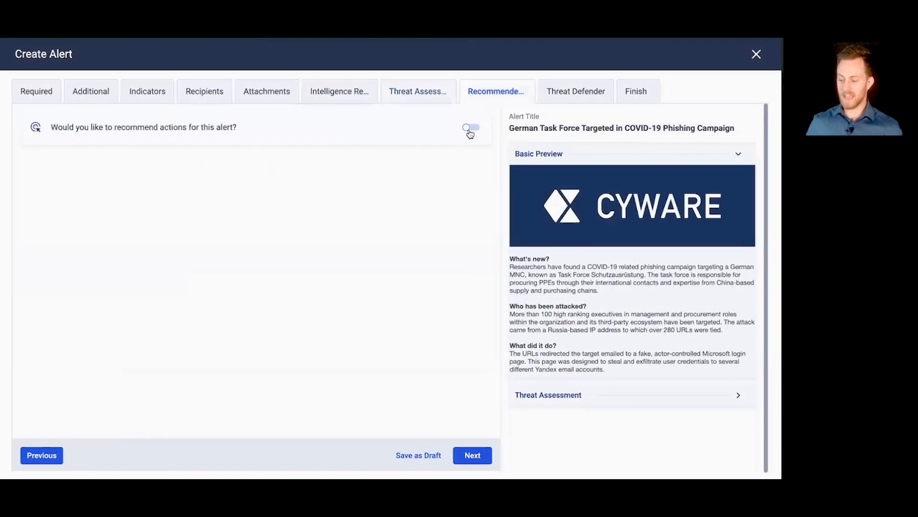
# Step: Enable recommended actions for the alert and title the first one "Patch this device"
pyautogui.click(469, 129)
pyautogui.click(130, 199)
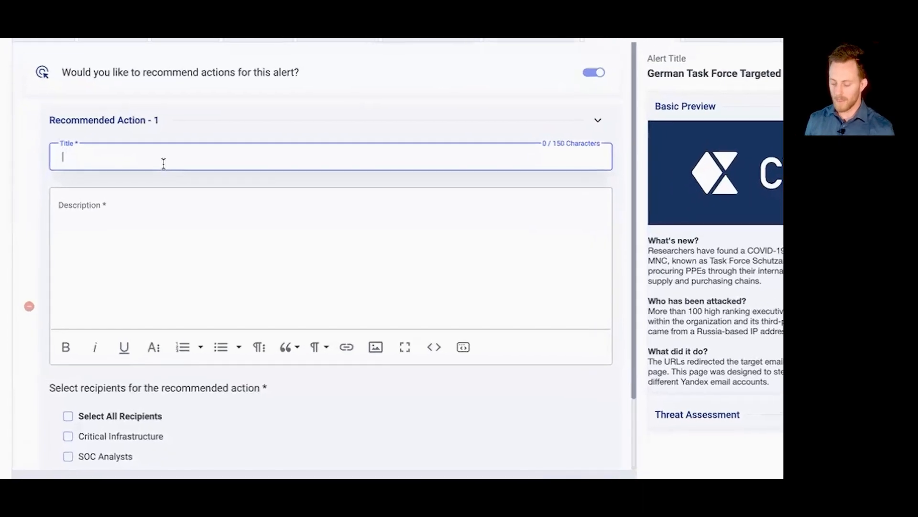
pyautogui.write('Patch thsi device')
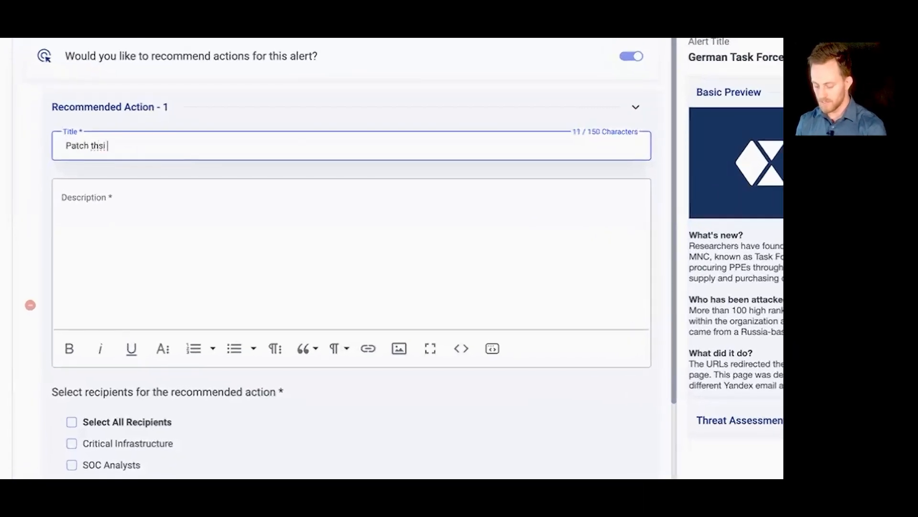
pyautogui.click(107, 145)
pyautogui.press('BackSpace')
pyautogui.press('BackSpace')
pyautogui.press('BackSpace')
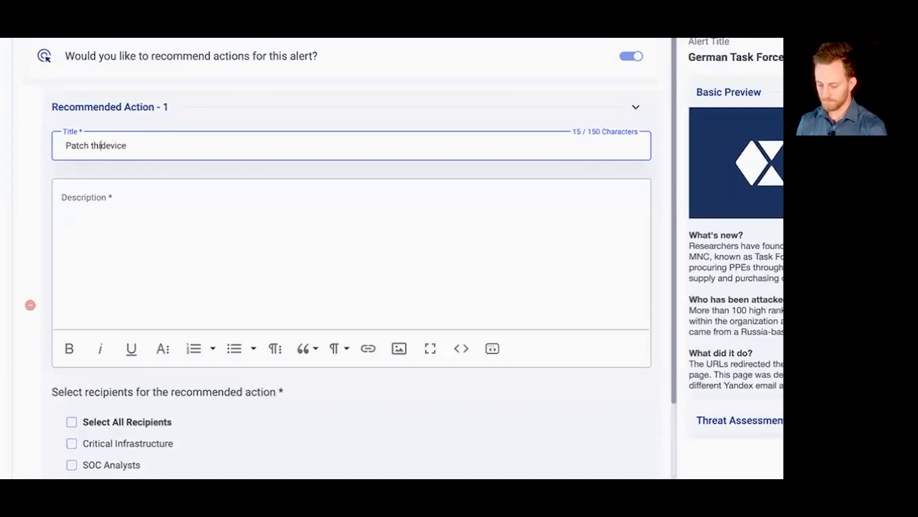
pyautogui.write('is')
# Step: Enter "Patch this device to the latest version, which is 4.5.10" as the description of the first recommended action
pyautogui.tripleClick(182, 146)
pyautogui.hotkey('ctrl', 'c')
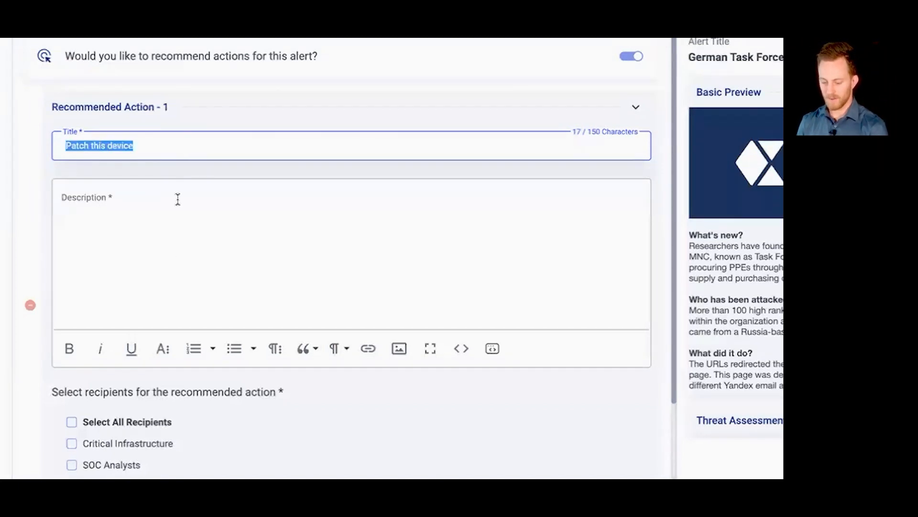
pyautogui.click(158, 246)
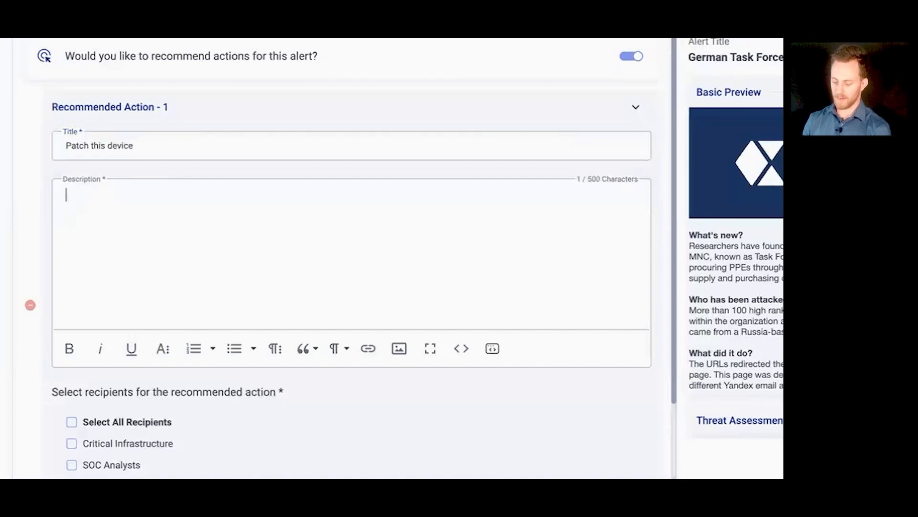
pyautogui.hotkey('ctrl', 'v')
pyautogui.write('to the')
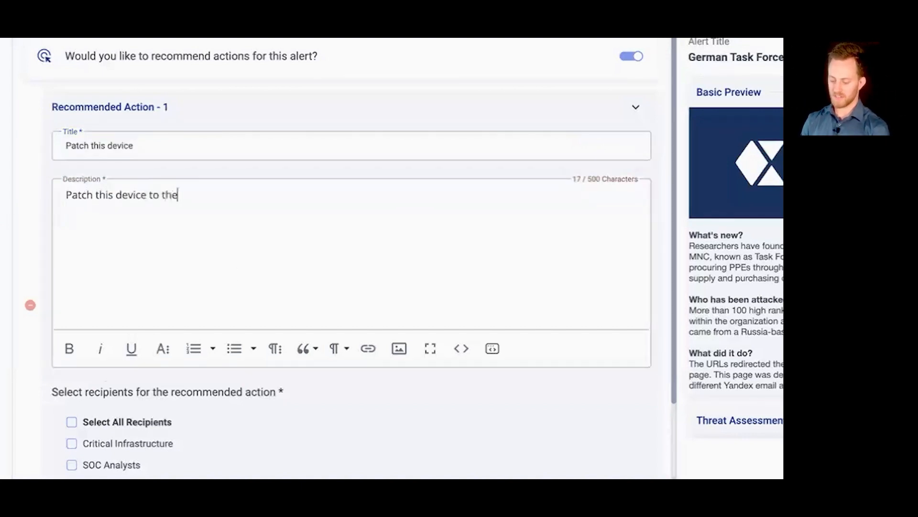
pyautogui.write(' latest versi')
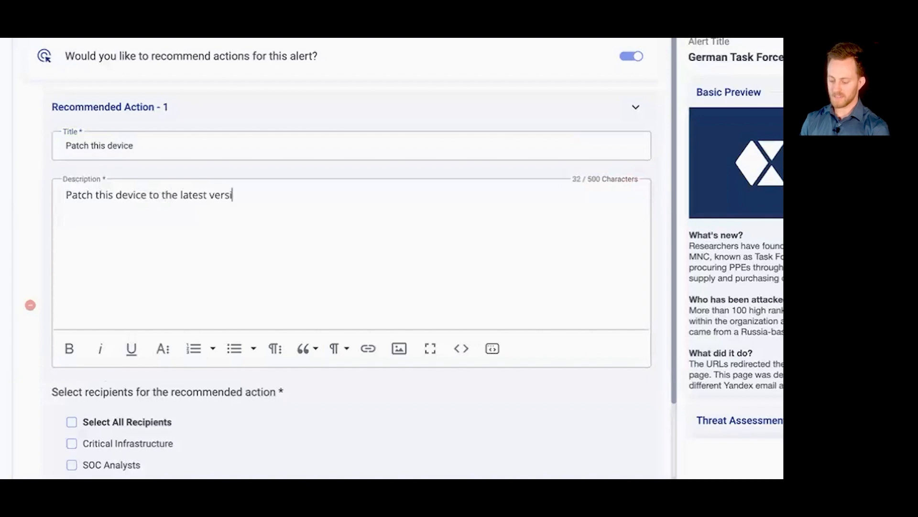
pyautogui.write('on, which is ')
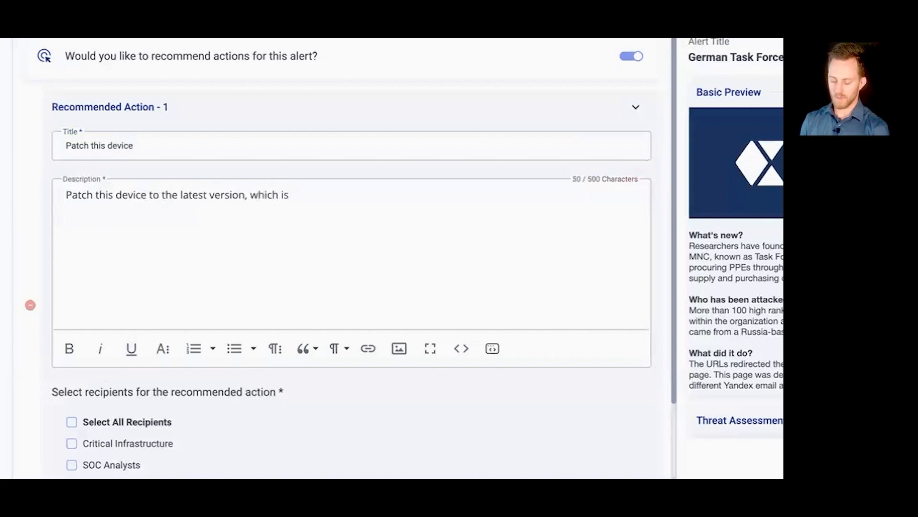
pyautogui.write('4.5.10')
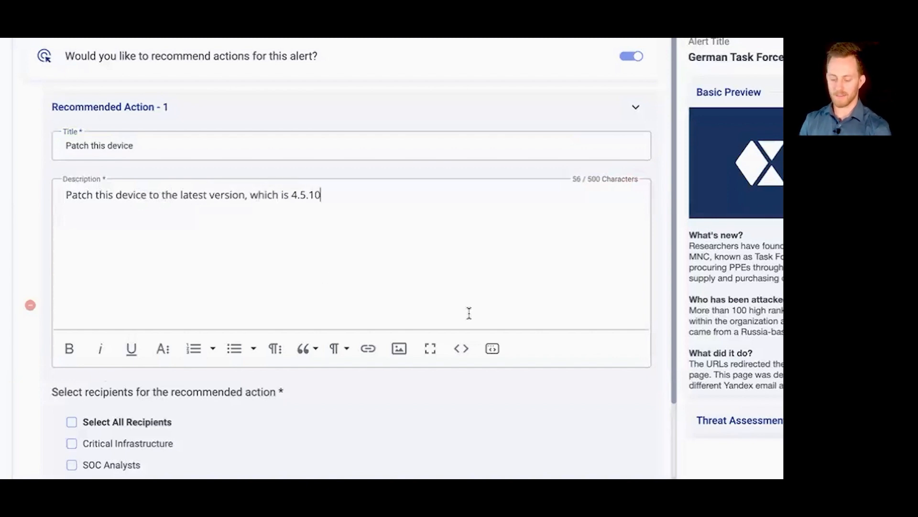
# Step: Try Critical Infrastructure and SOC Analysts as recipients of the recommended action, and clear both again
pyautogui.scroll(-2, 355, 374)
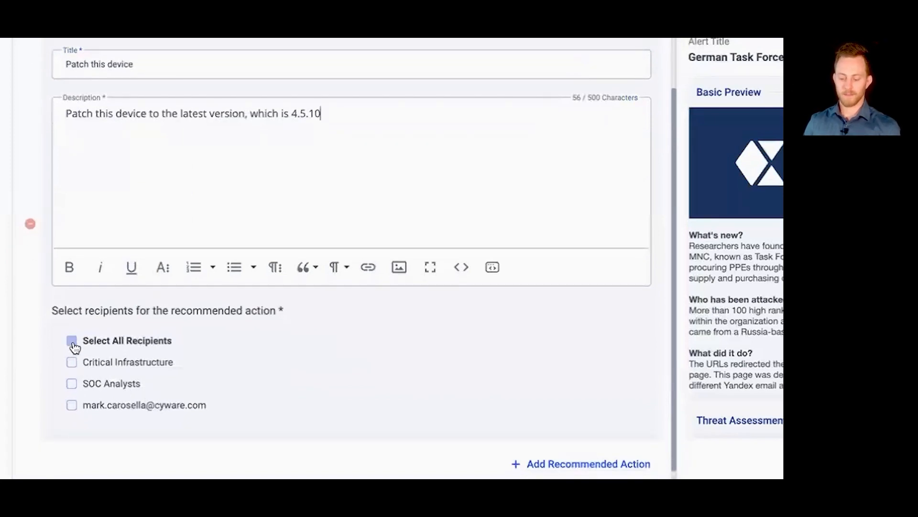
pyautogui.click(73, 364)
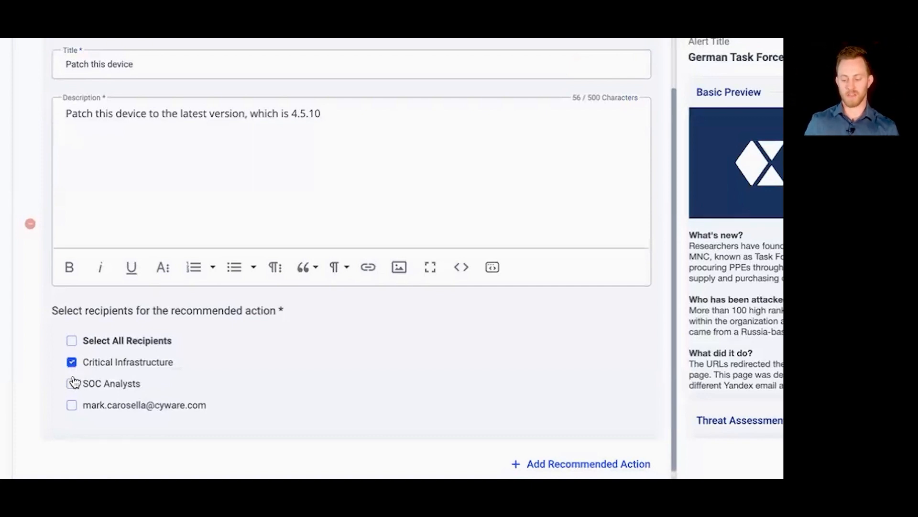
pyautogui.click(73, 383)
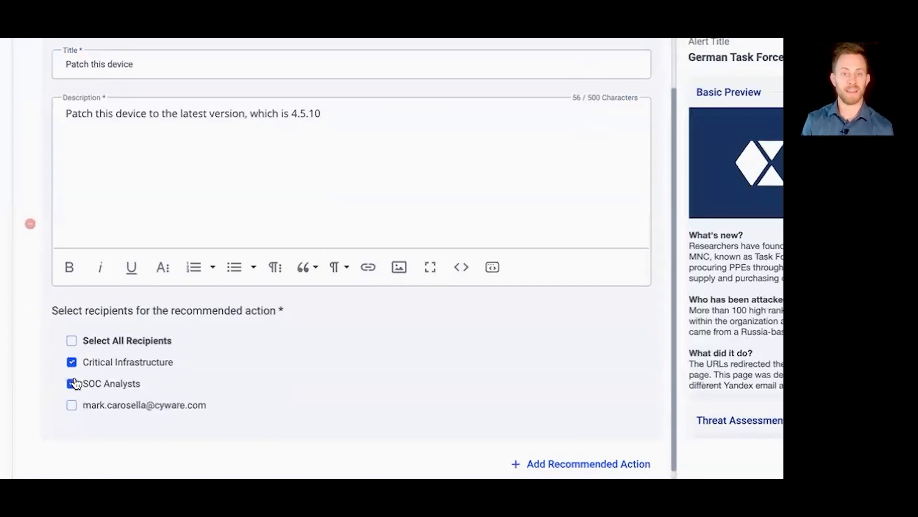
pyautogui.click(73, 383)
pyautogui.click(73, 363)
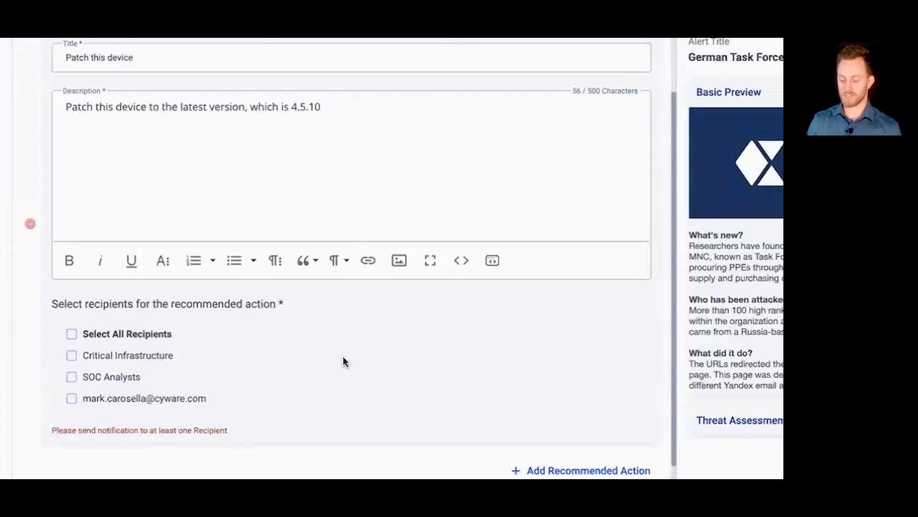
pyautogui.scroll(1, 343, 357)
pyautogui.scroll(1, 343, 356)
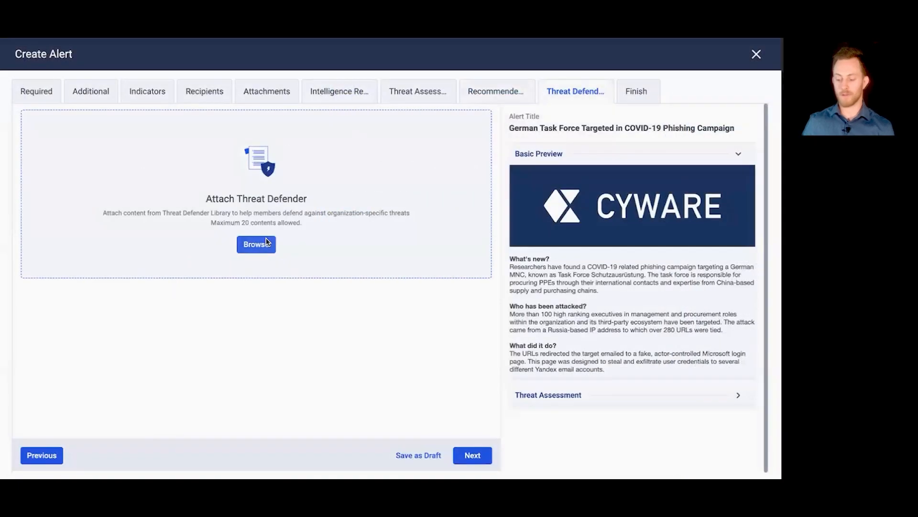
# Step: Attach the Threat Defender contents /tmp/tmpzl70zpyg.yar and Linux Trojan Backegg YARA Rule to the alert
pyautogui.click(256, 244)
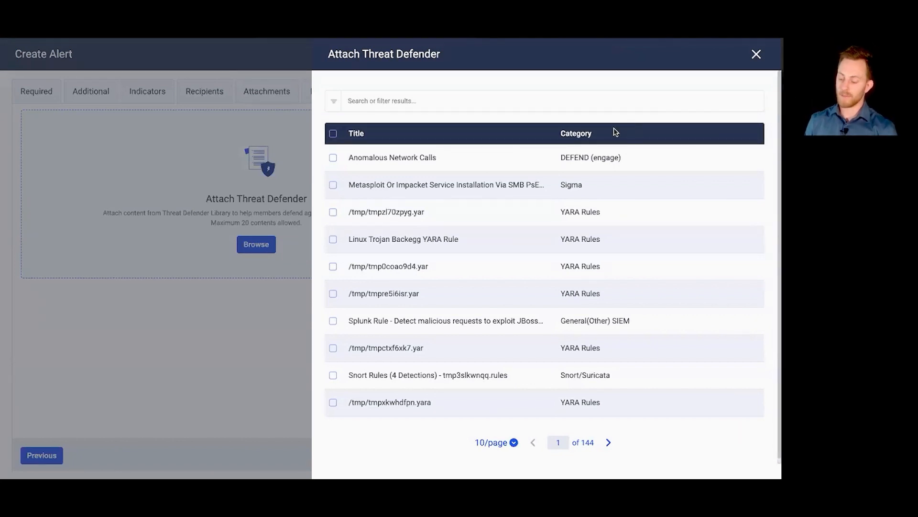
pyautogui.click(334, 212)
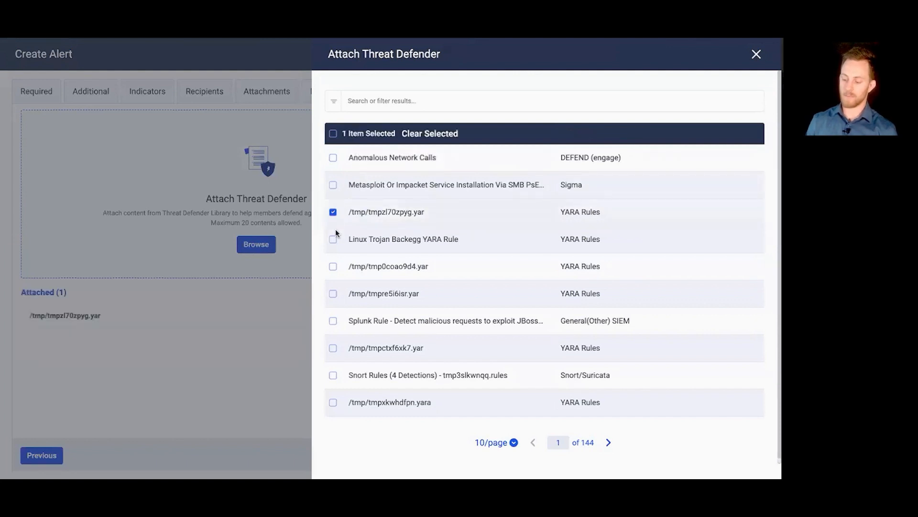
pyautogui.click(333, 239)
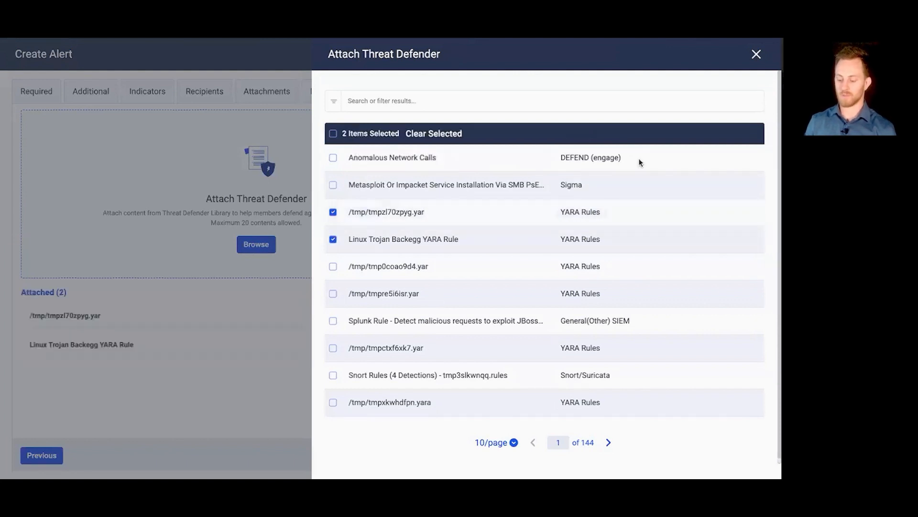
pyautogui.click(756, 55)
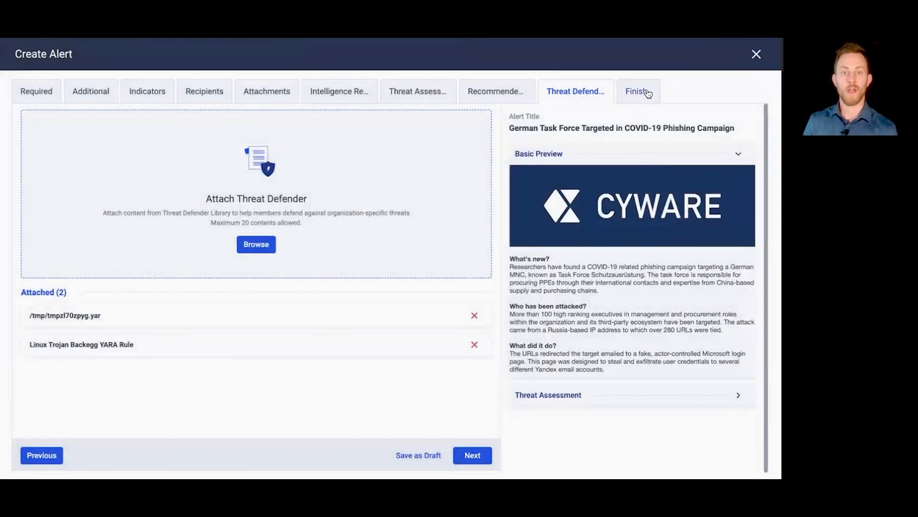
# Step: Go to the alert's finishing options and share the alert with the CISA and CISOs communities
pyautogui.click(647, 92)
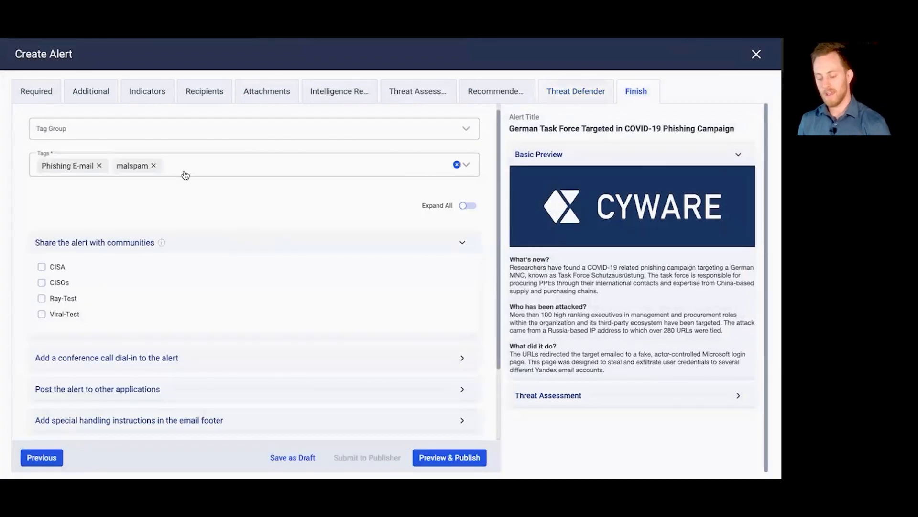
pyautogui.scroll(-1, 185, 174)
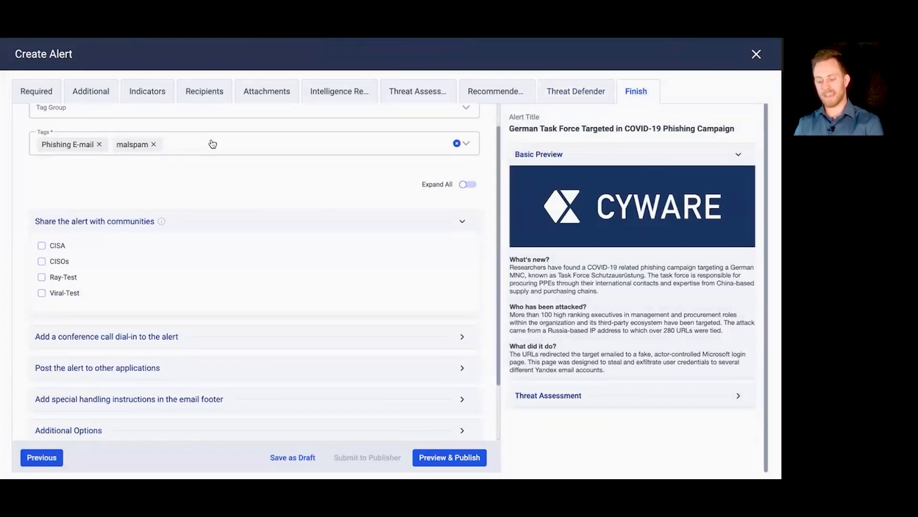
pyautogui.scroll(-1, 84, 248)
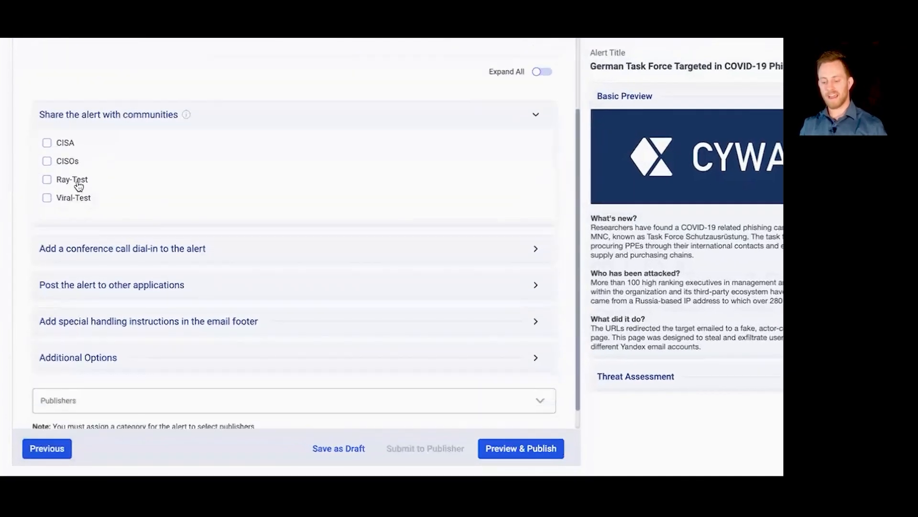
pyautogui.click(46, 143)
pyautogui.click(48, 163)
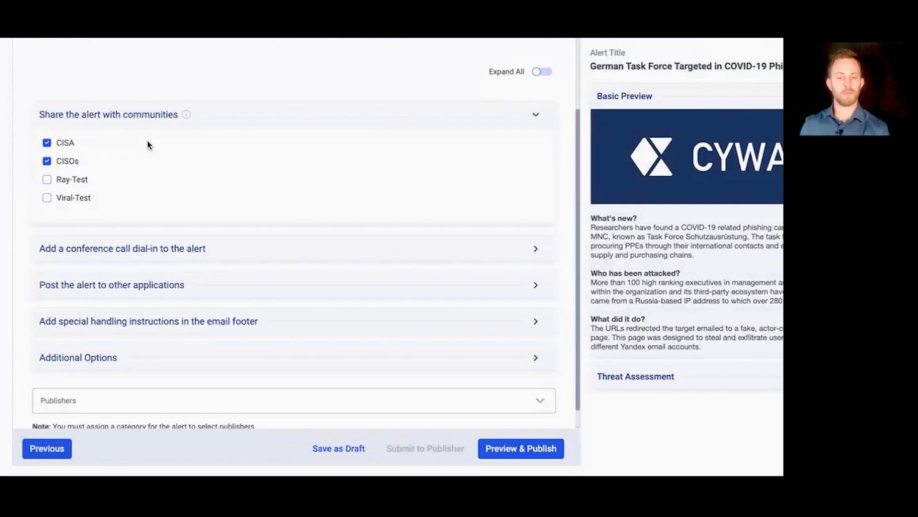
# Step: Examine the conference call dial-in and the options for posting the alert to other applications, trying CTIX and clearing it again
pyautogui.click(199, 249)
pyautogui.scroll(-3, 201, 248)
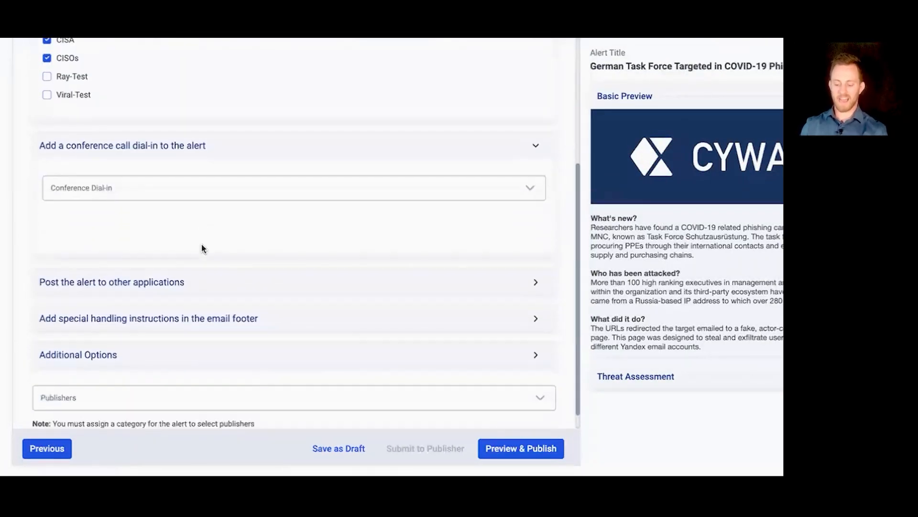
pyautogui.click(191, 280)
pyautogui.scroll(-2, 206, 265)
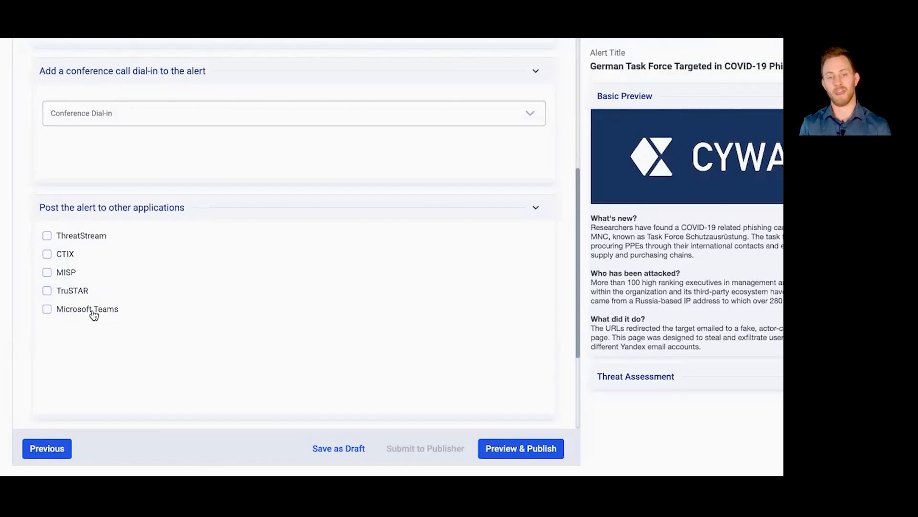
pyautogui.click(48, 255)
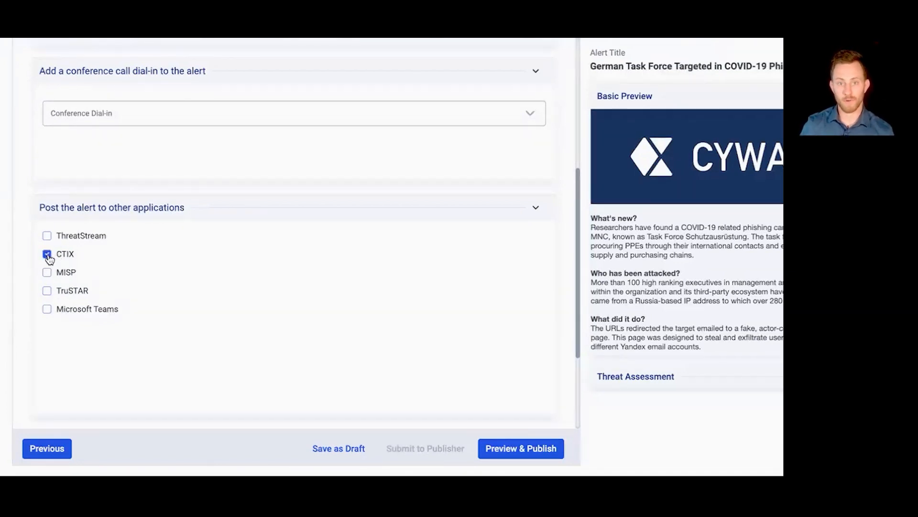
pyautogui.click(48, 255)
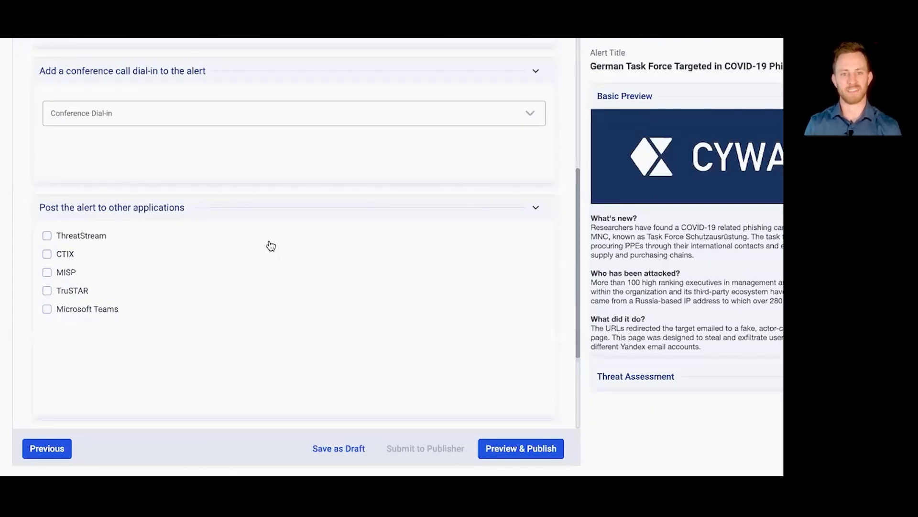
pyautogui.click(262, 212)
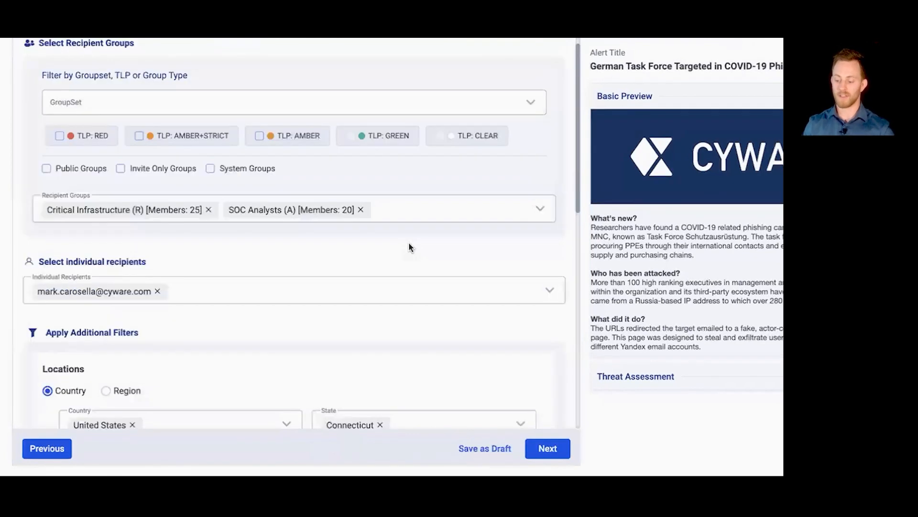
pyautogui.scroll(-1, 408, 327)
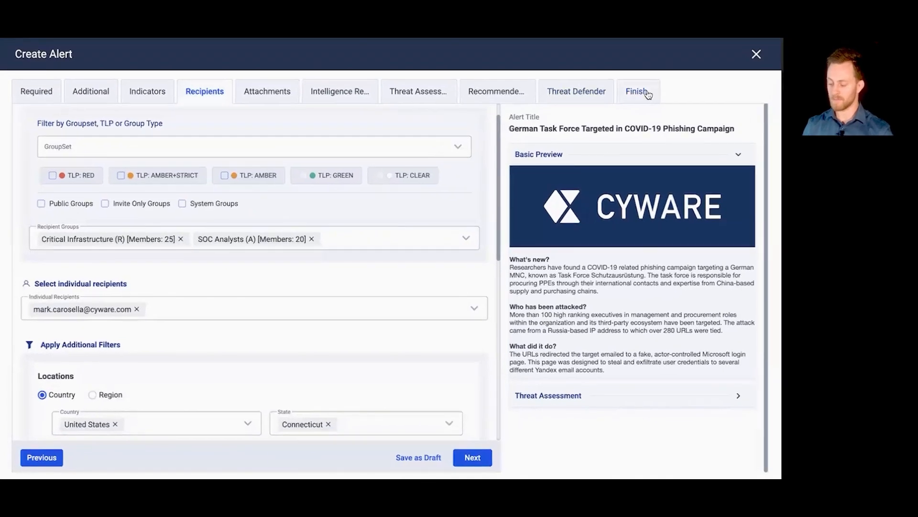
pyautogui.click(647, 92)
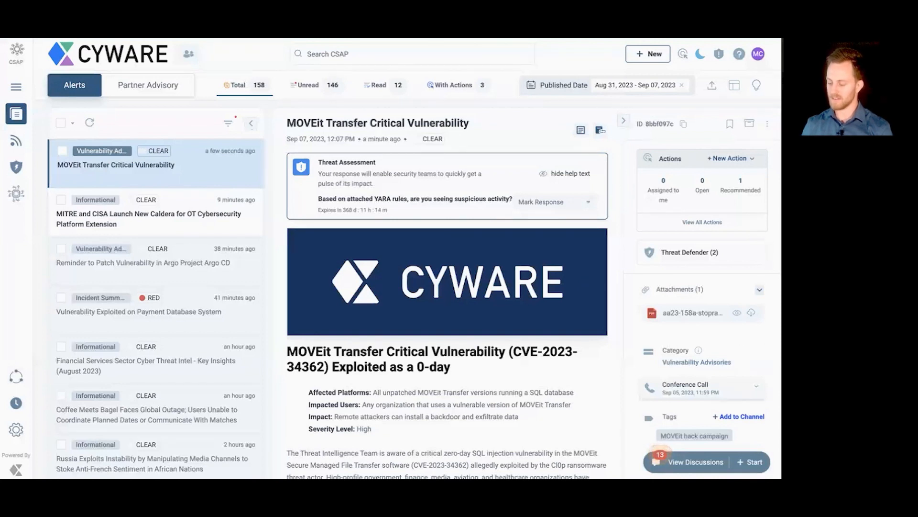
# Step: Read through the published MOVEit Transfer Critical Vulnerability alert, from its threat assessment and body down to the SHA256 indicators and TLP notes
pyautogui.scroll(-1, 499, 304)
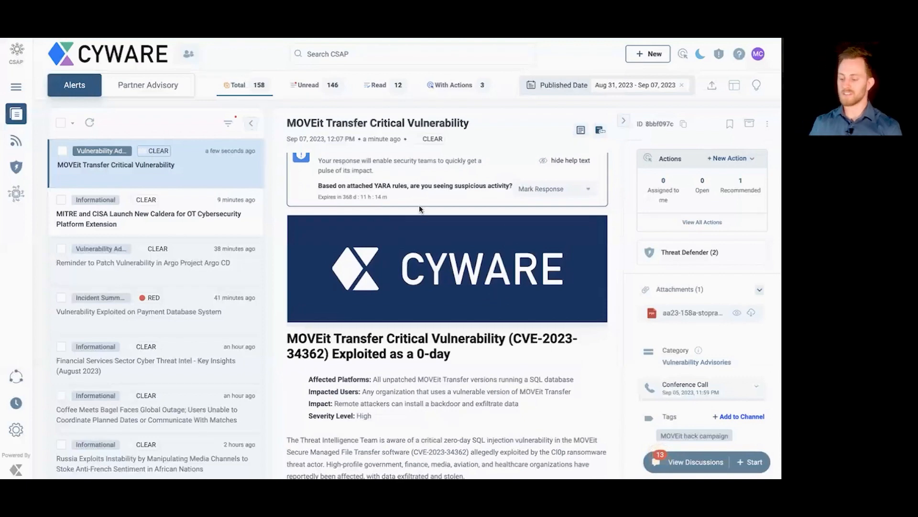
pyautogui.scroll(1, 373, 214)
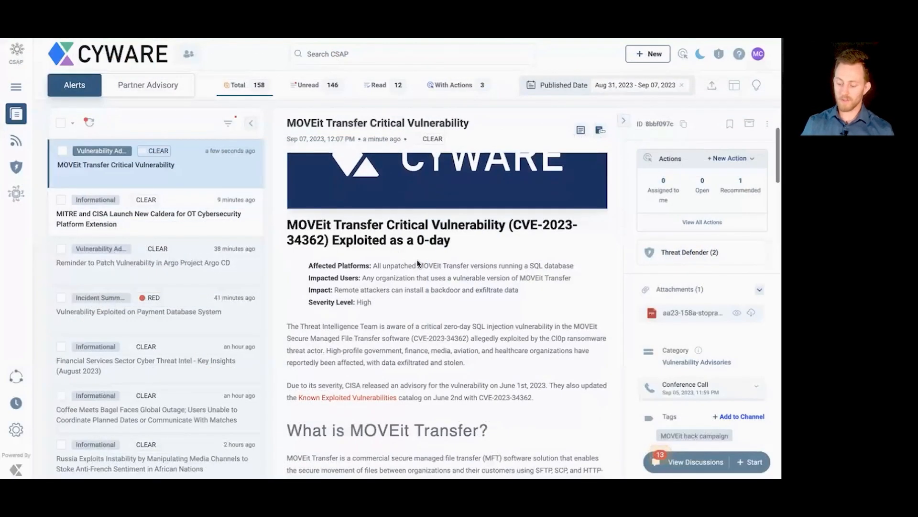
pyautogui.scroll(-3, 391, 246)
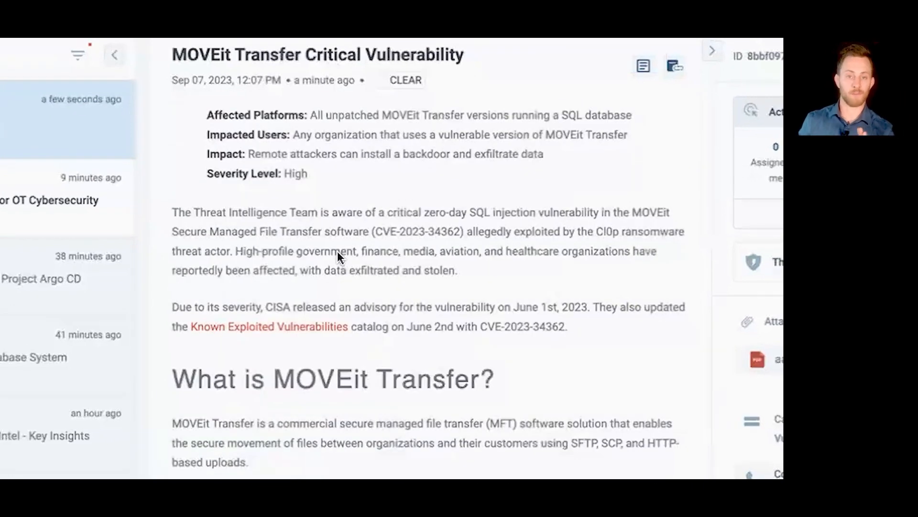
pyautogui.scroll(-2, 338, 256)
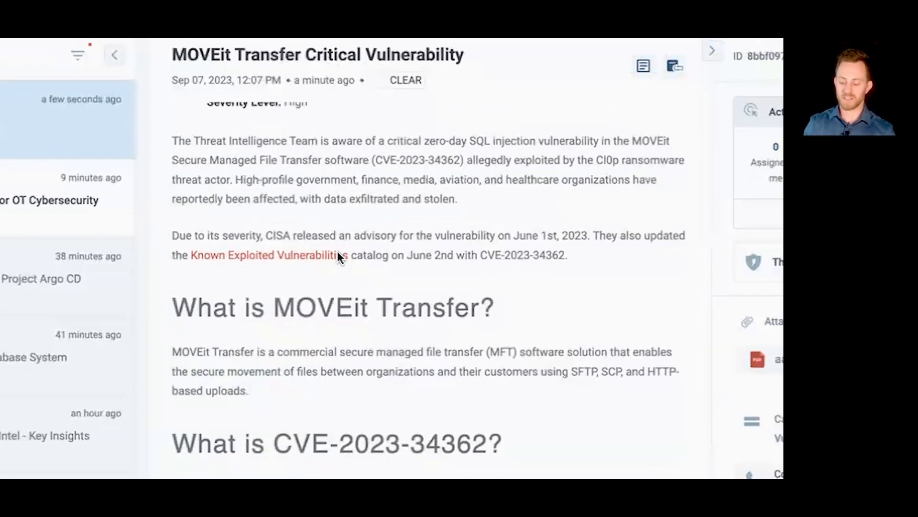
pyautogui.scroll(-15, 337, 251)
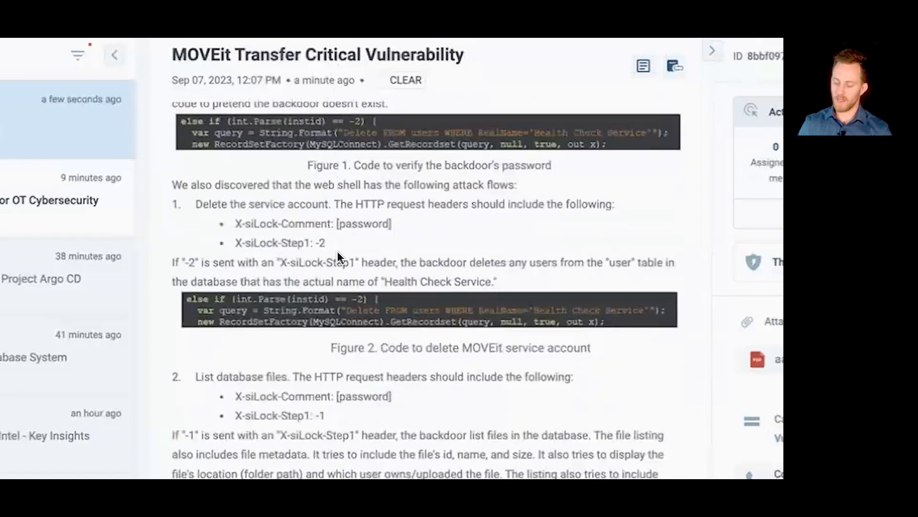
pyautogui.scroll(-20, 337, 251)
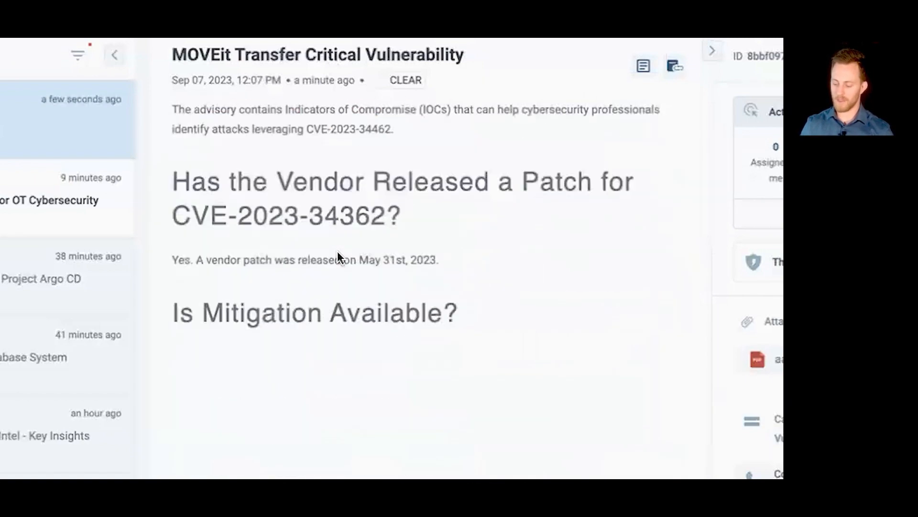
pyautogui.scroll(-10, 338, 252)
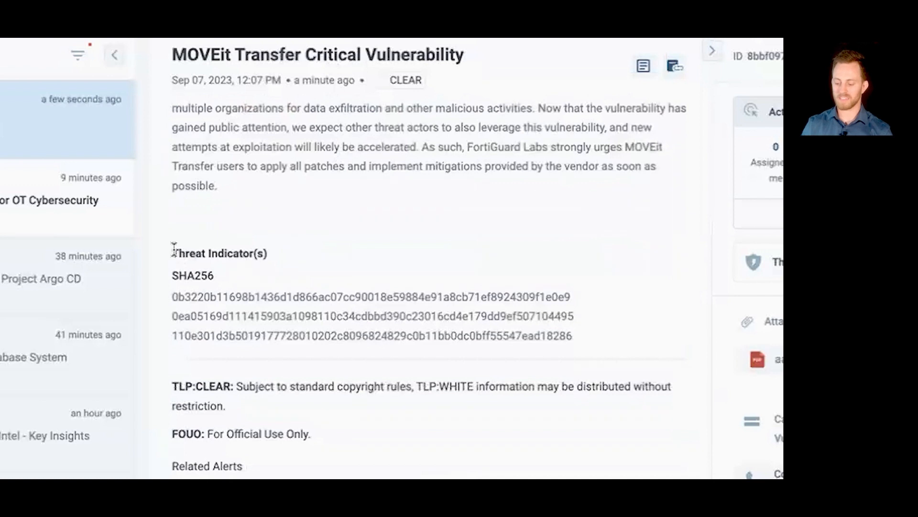
pyautogui.moveTo(174, 249); pyautogui.dragTo(601, 340)
pyautogui.click(601, 340)
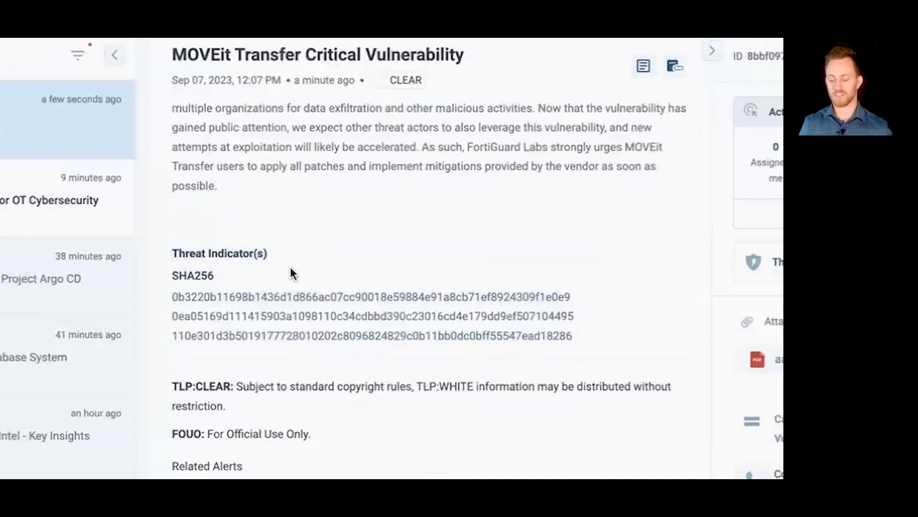
pyautogui.scroll(-2, 289, 273)
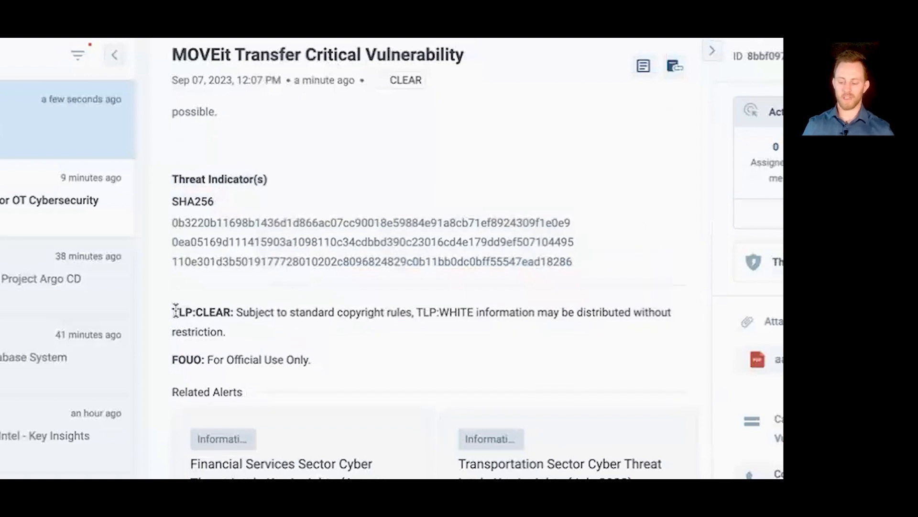
# Step: Answer Yes to the threat assessment question about suspicious activity based on the attached YARA rules
pyautogui.scroll(-3, 176, 310)
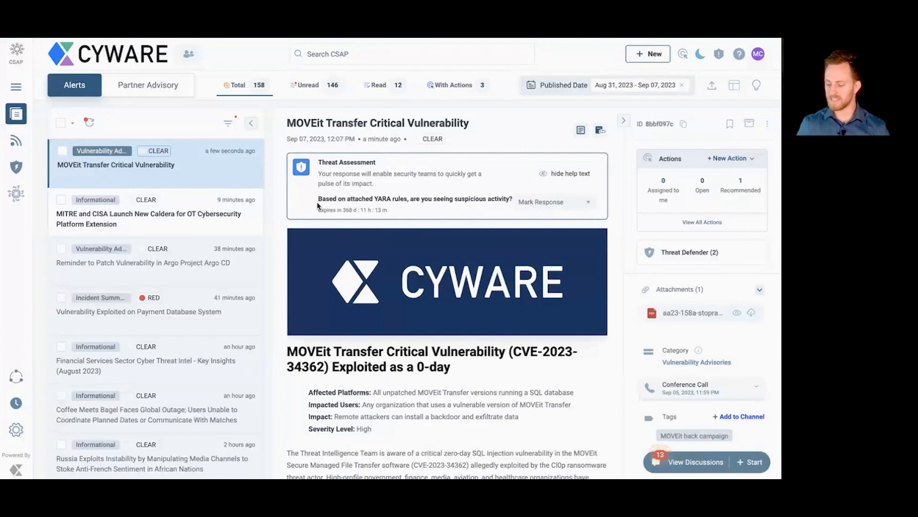
pyautogui.moveTo(319, 199); pyautogui.dragTo(362, 200)
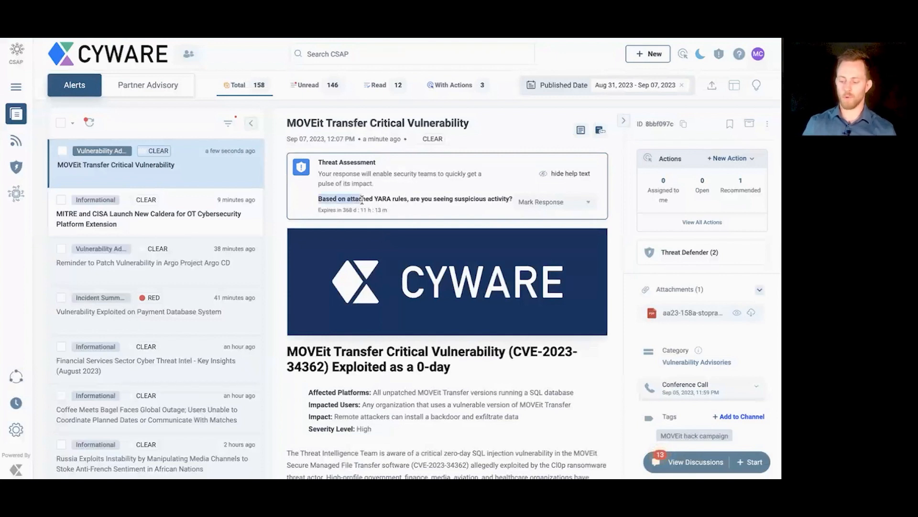
pyautogui.click(363, 200)
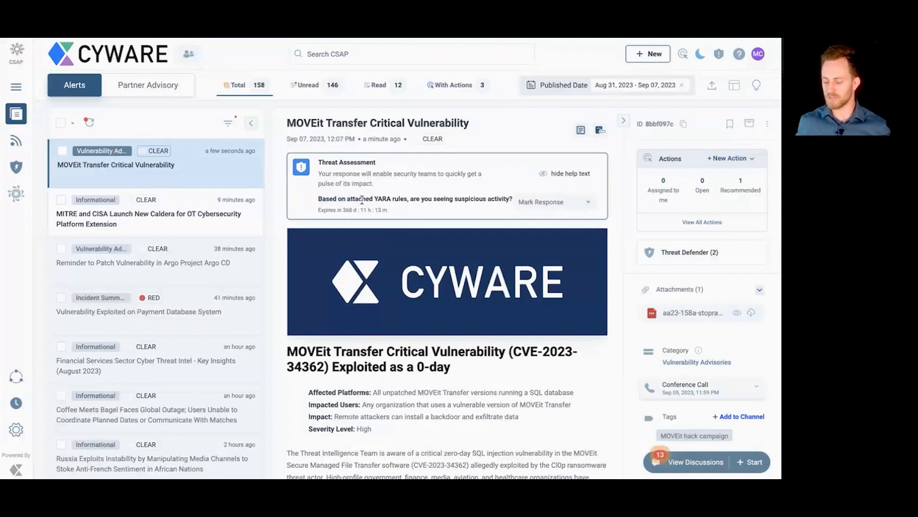
pyautogui.click(578, 202)
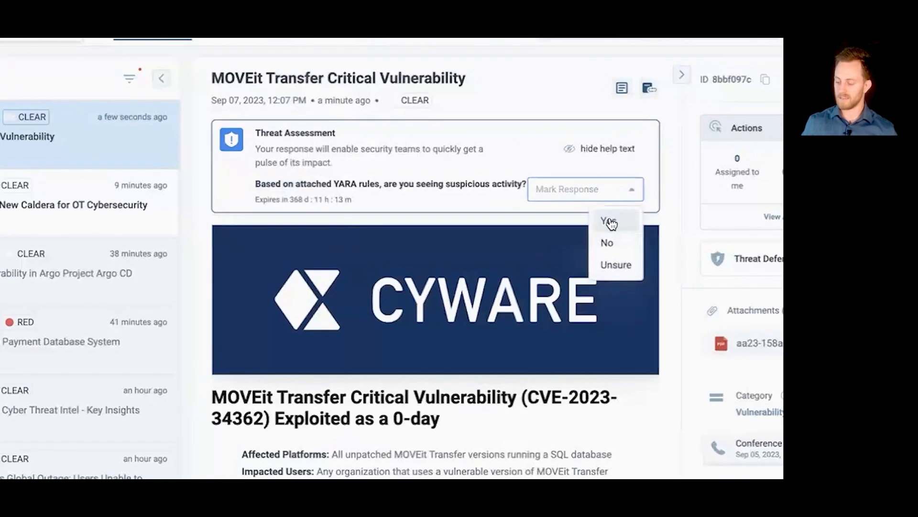
pyautogui.click(610, 221)
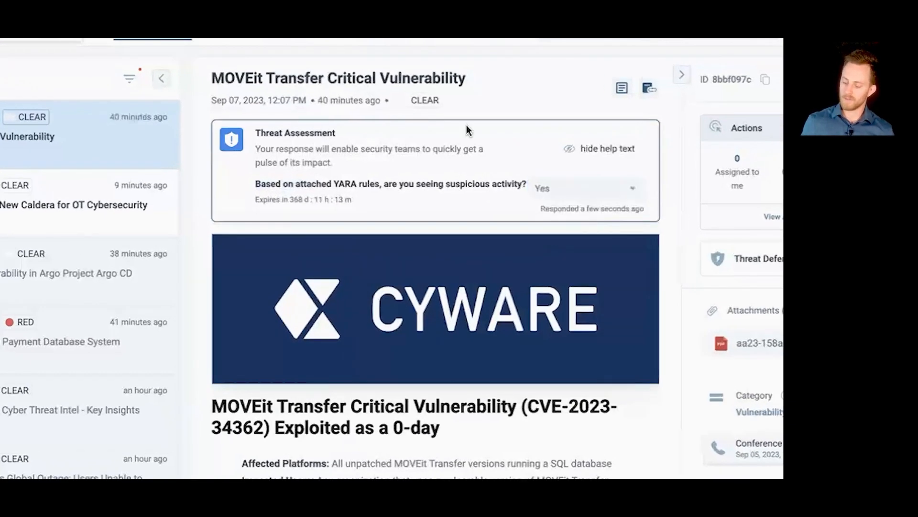
pyautogui.scroll(-1, 467, 127)
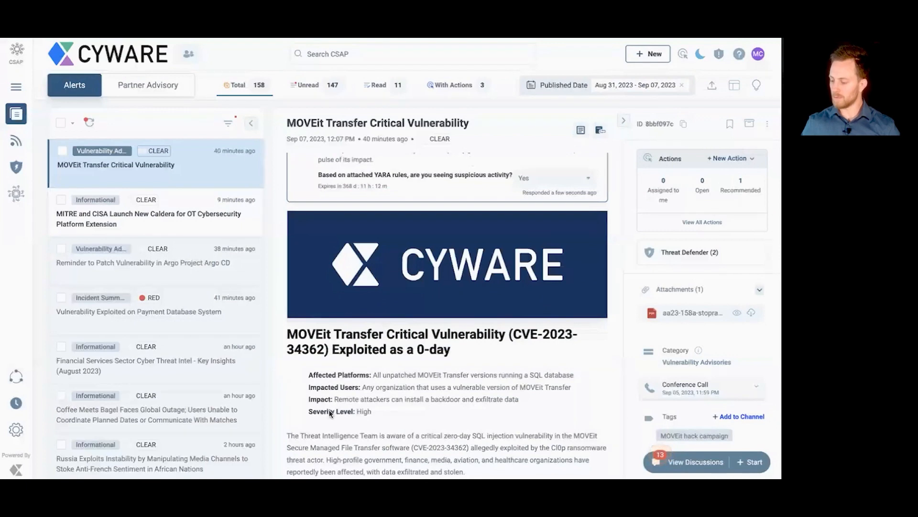
# Step: Open the alert's recommended actions and read the description of Patch MOVEit application
pyautogui.scroll(-3, 668, 291)
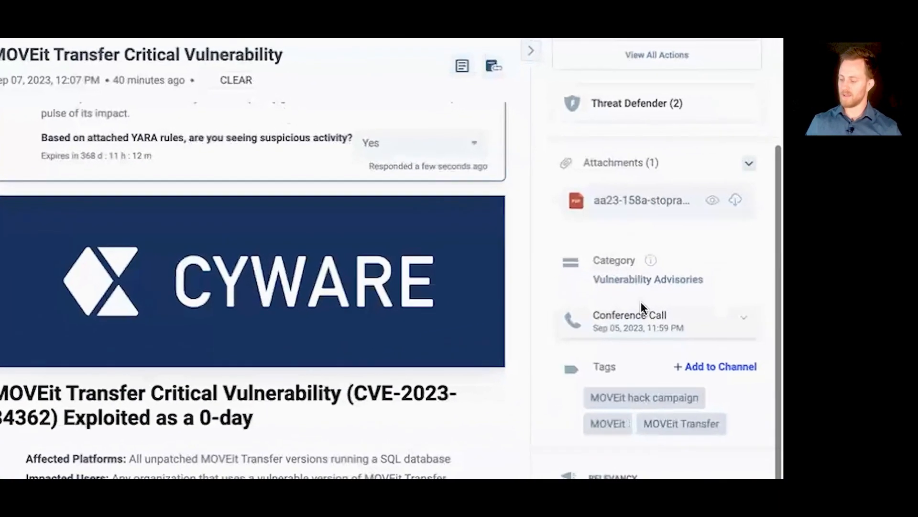
pyautogui.scroll(3, 667, 291)
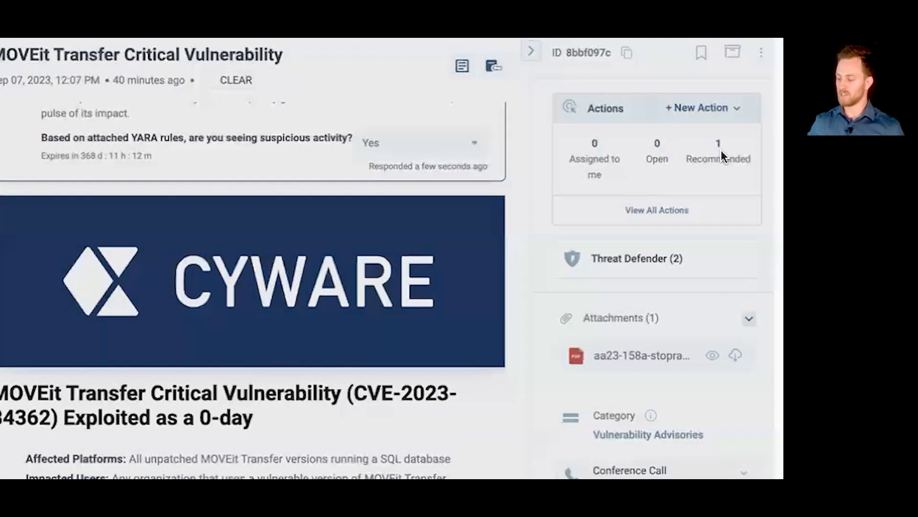
pyautogui.click(721, 150)
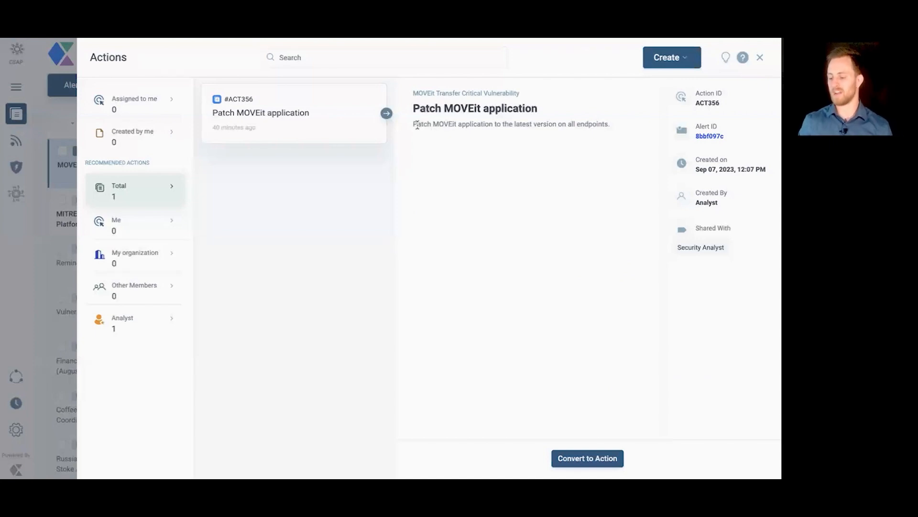
pyautogui.moveTo(415, 124); pyautogui.dragTo(564, 129)
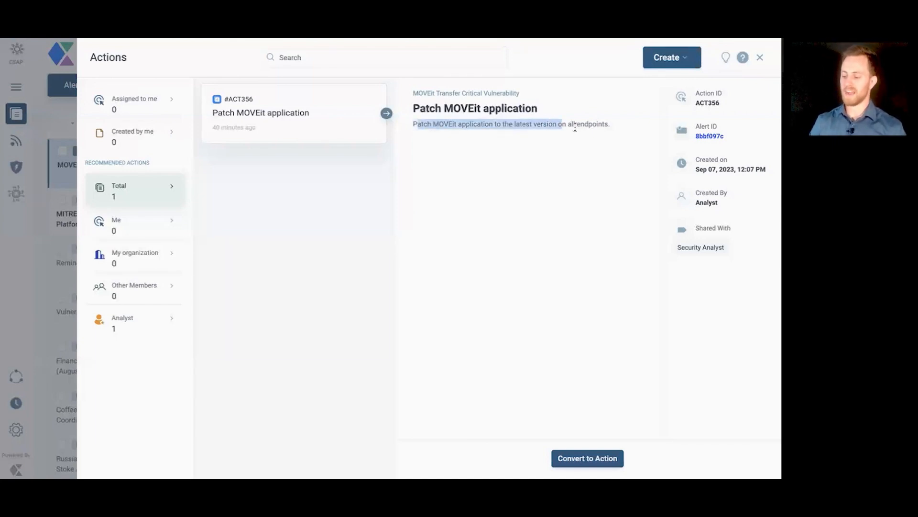
pyautogui.click(583, 129)
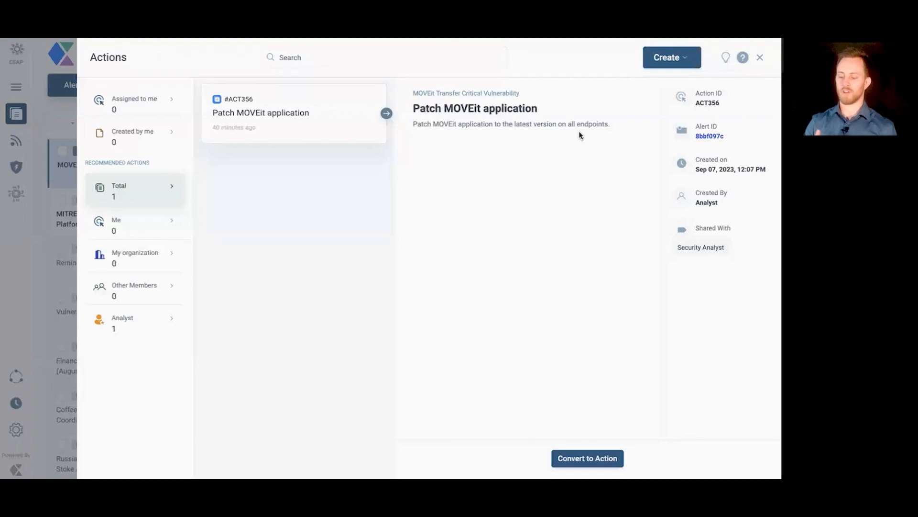
# Step: Try to create a new action for the MOVEit Transfer Critical Vulnerability alert, assigning it to a member
pyautogui.click(682, 58)
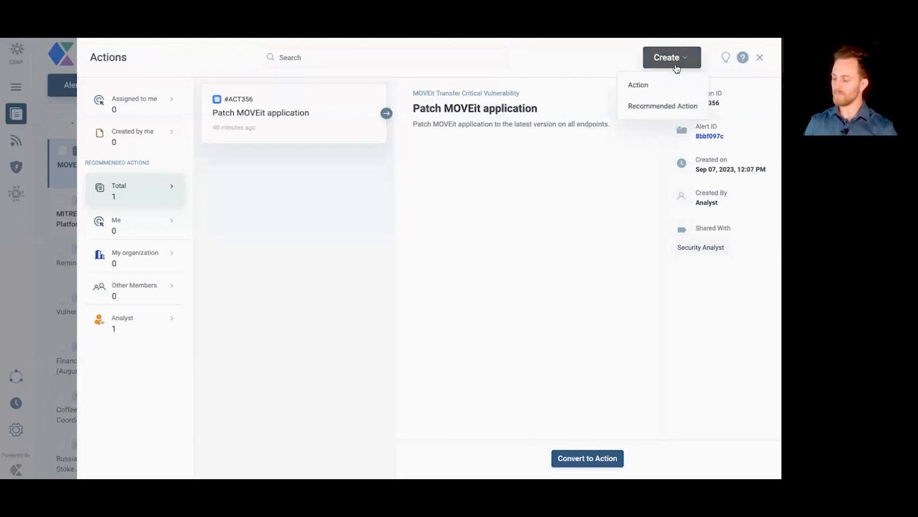
pyautogui.click(659, 88)
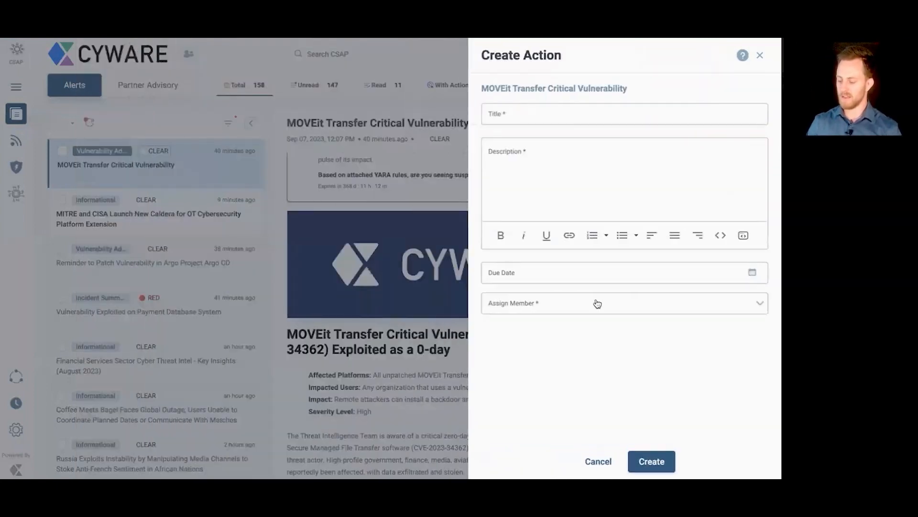
pyautogui.click(608, 310)
pyautogui.click(541, 329)
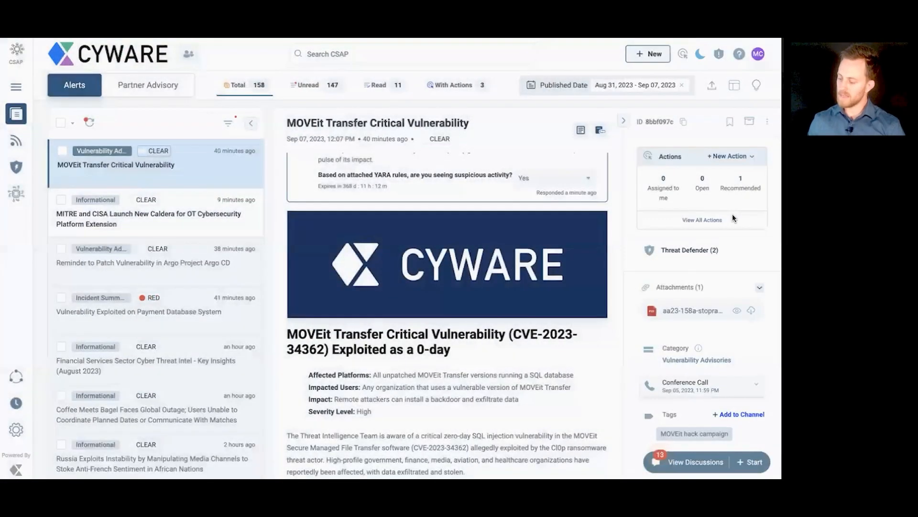
# Step: Inspect the alert's attached Threat Defender rule /tmp/tmpzl70zpyg.yar and the content creation form, and return to the alert
pyautogui.scroll(-1, 721, 219)
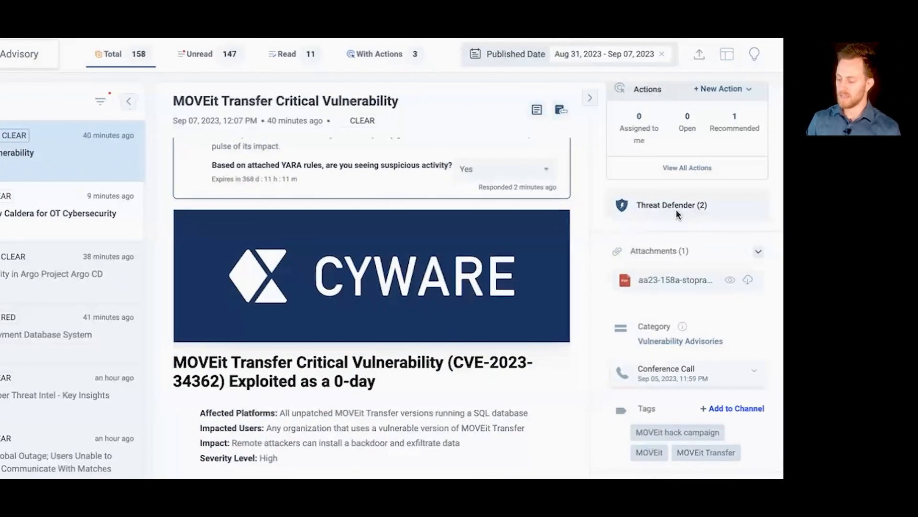
pyautogui.click(676, 208)
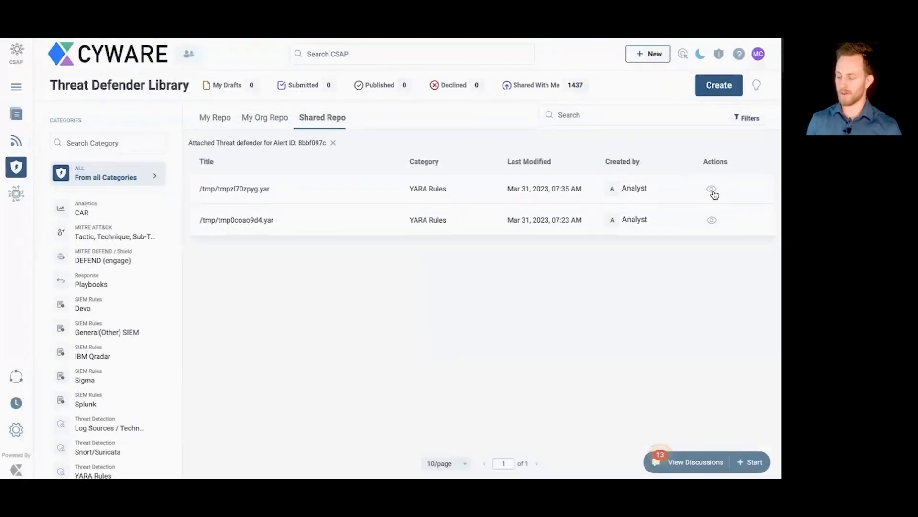
pyautogui.click(712, 190)
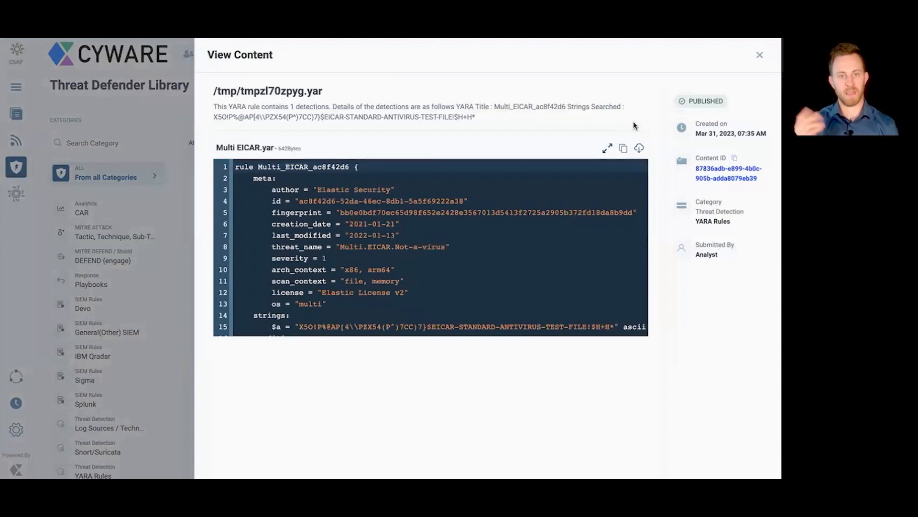
pyautogui.click(759, 55)
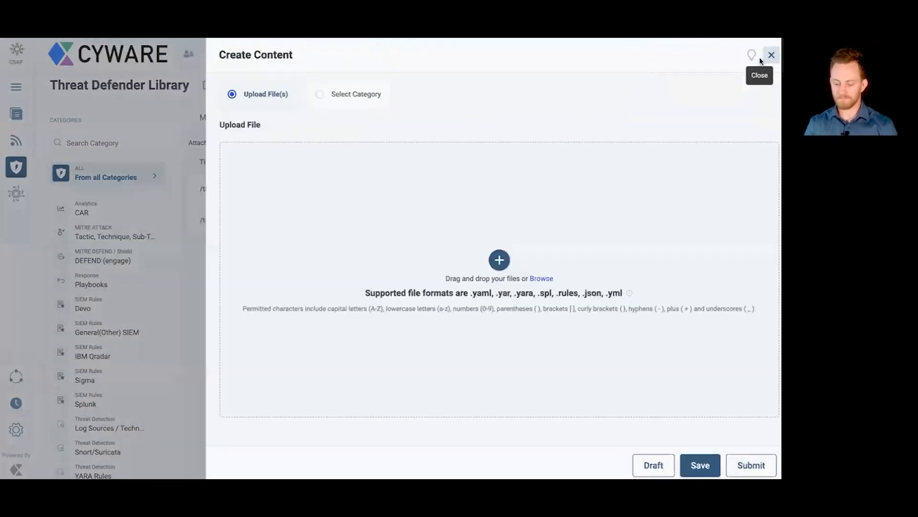
pyautogui.click(771, 55)
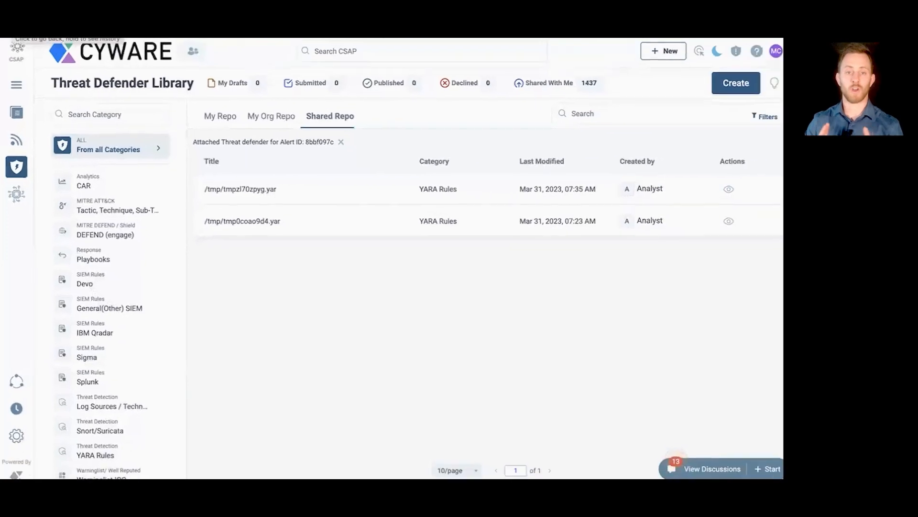
pyautogui.click(14, 29)
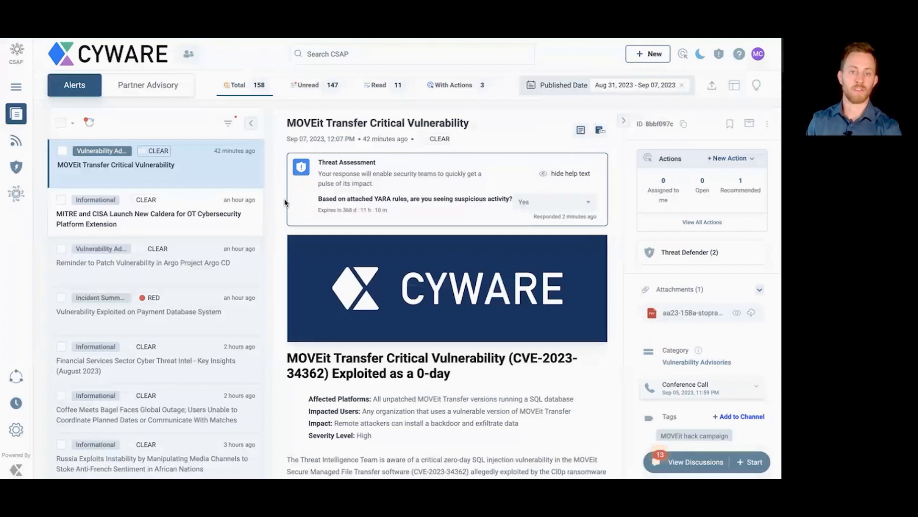
# Step: Review the alert's attachment and category, its conference call details, and its tags
pyautogui.scroll(-3, 689, 259)
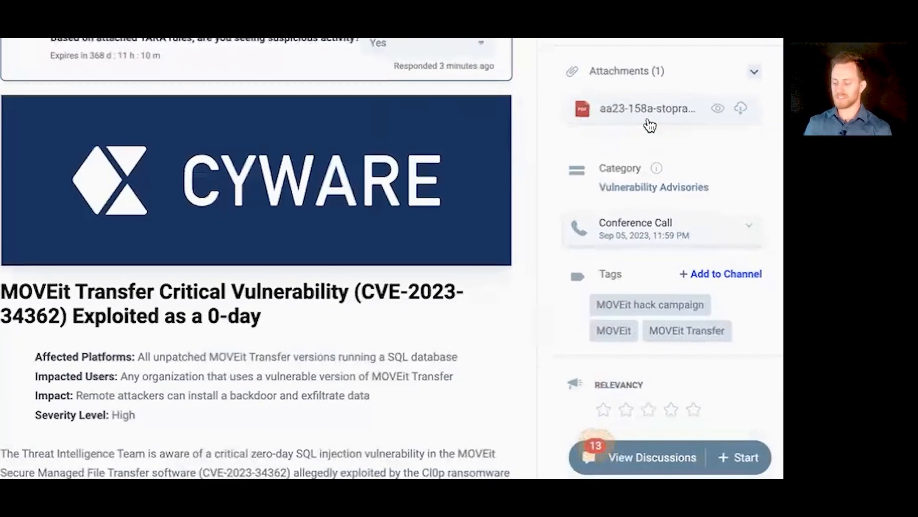
pyautogui.click(709, 231)
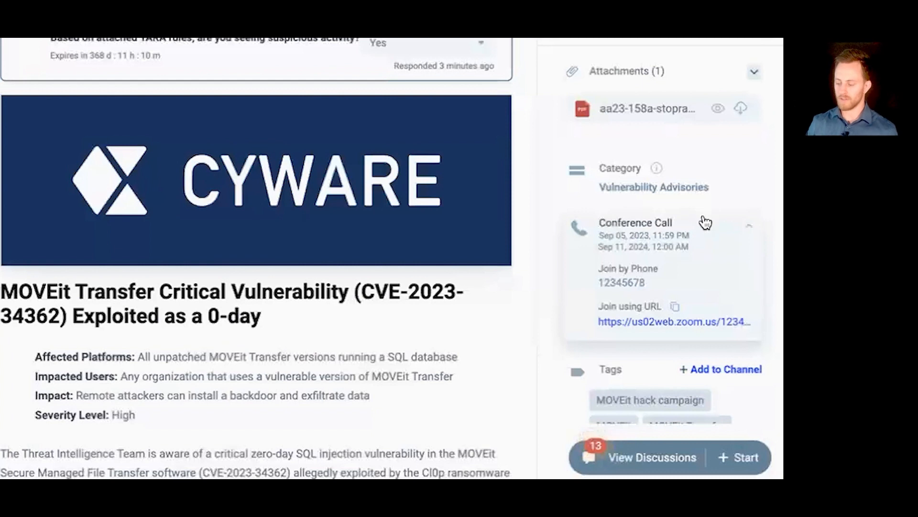
pyautogui.click(674, 233)
pyautogui.scroll(-2, 676, 268)
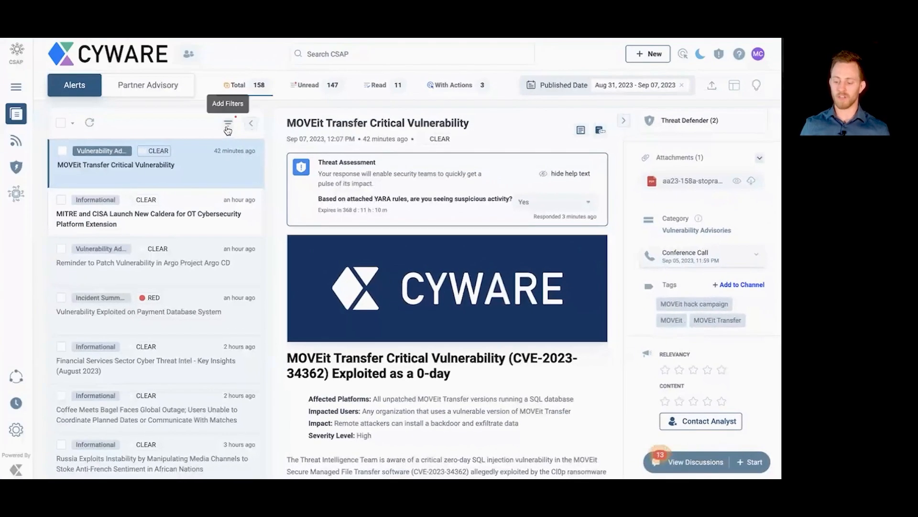
# Step: Look through the alert list's filter options, including the additional Info Source filters, and close them
pyautogui.click(228, 128)
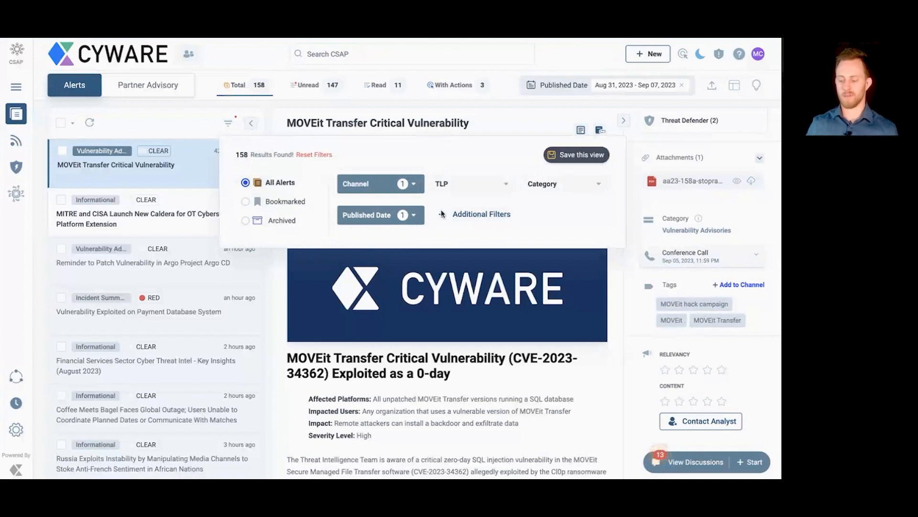
pyautogui.click(458, 217)
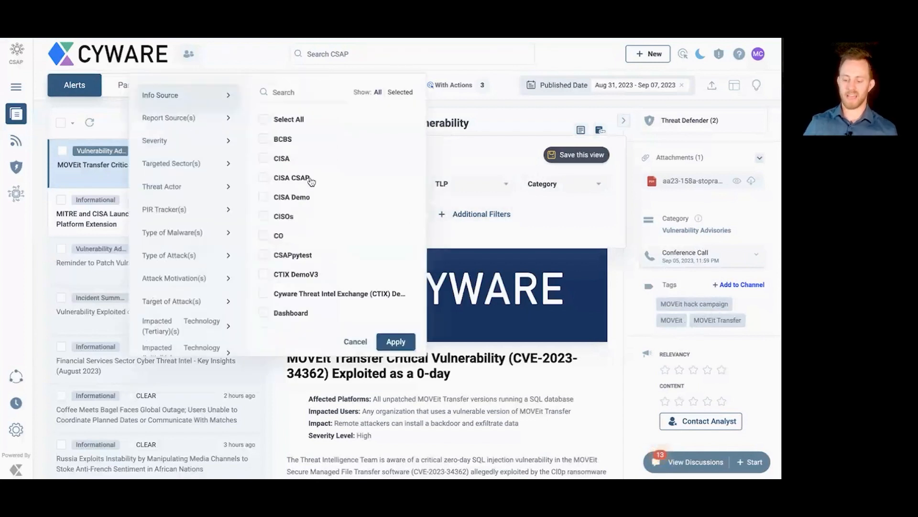
pyautogui.scroll(-1, 199, 138)
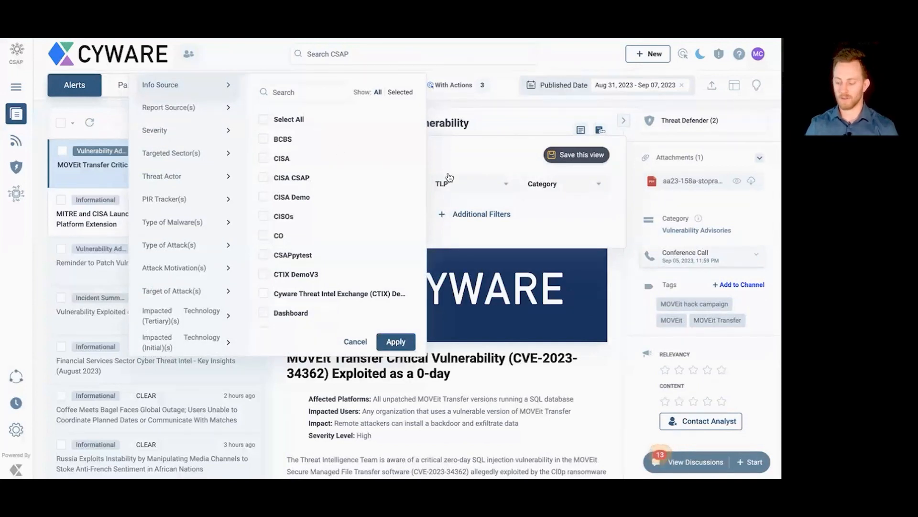
pyautogui.click(546, 236)
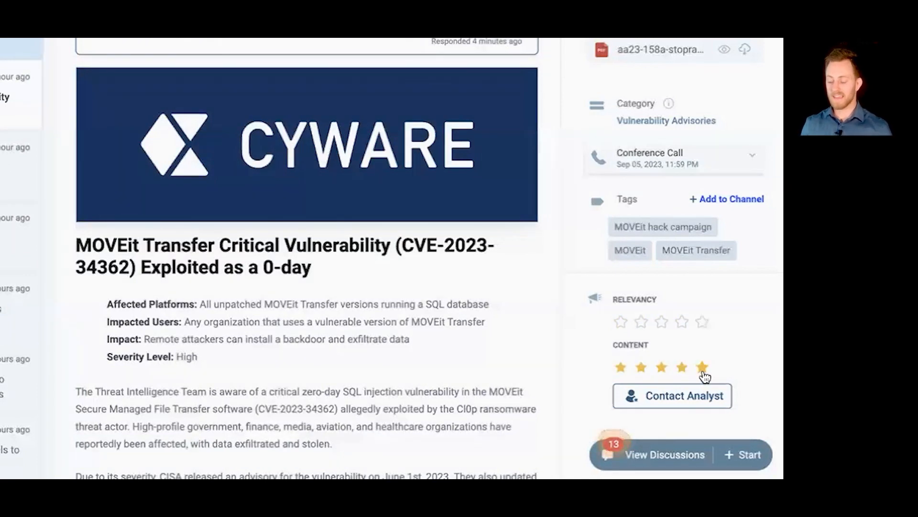
# Step: Rate the alert's relevancy five stars and dismiss the opinion box without adding a comment
pyautogui.click(682, 405)
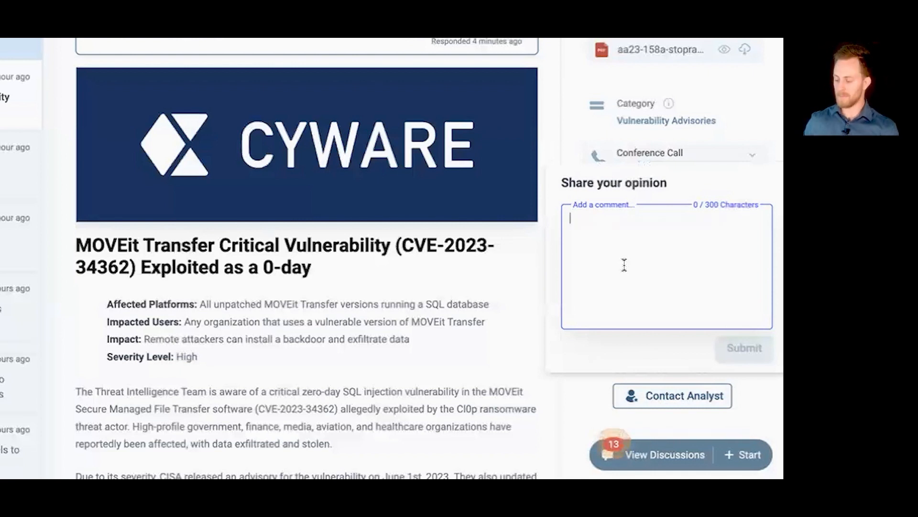
pyautogui.click(745, 395)
pyautogui.click(702, 321)
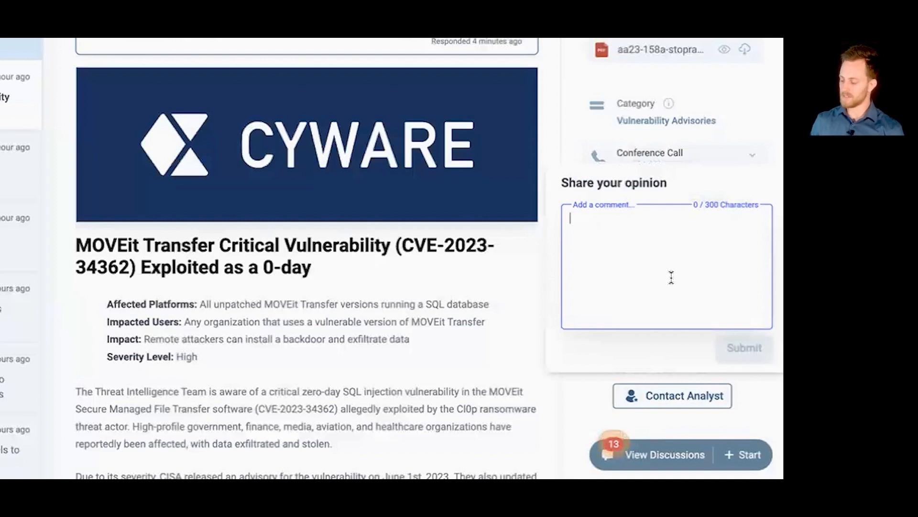
pyautogui.click(584, 399)
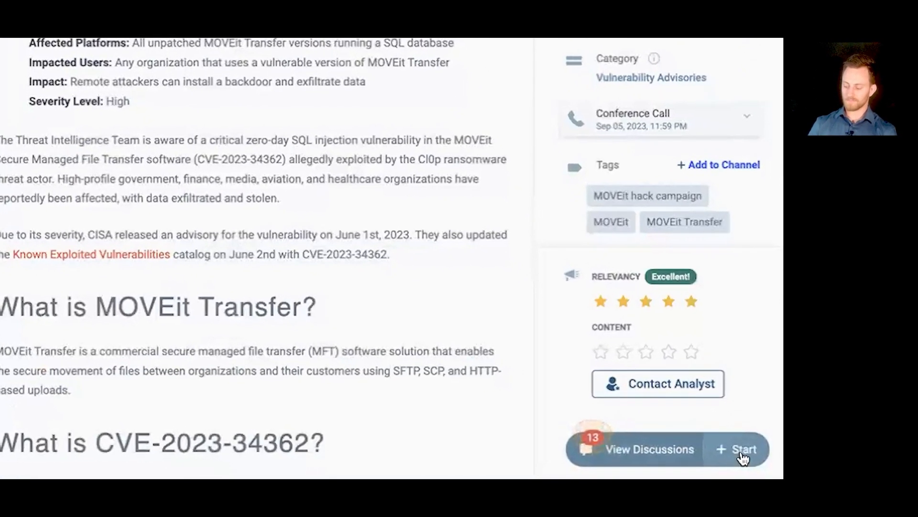
# Step: Start a discussion on the alert with the Security Analyst recipient group and send "What is everybody doing to remediate?"
pyautogui.click(743, 448)
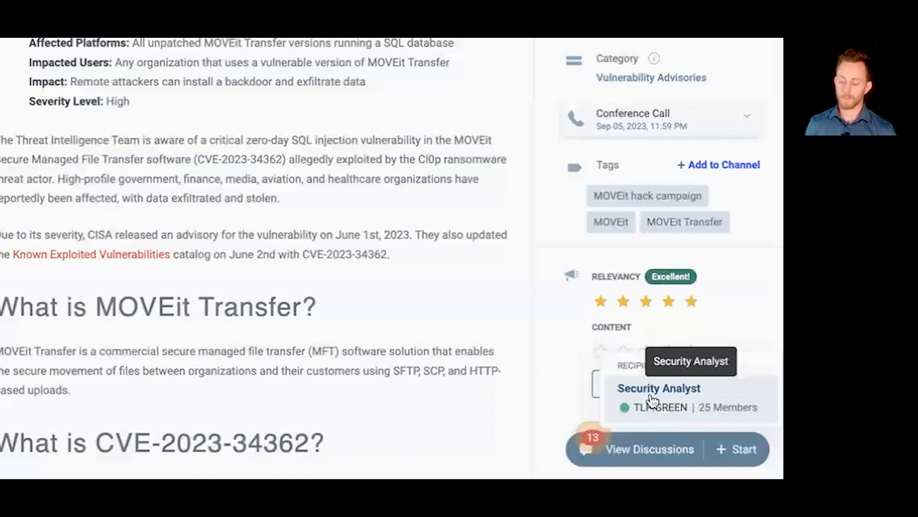
pyautogui.click(669, 398)
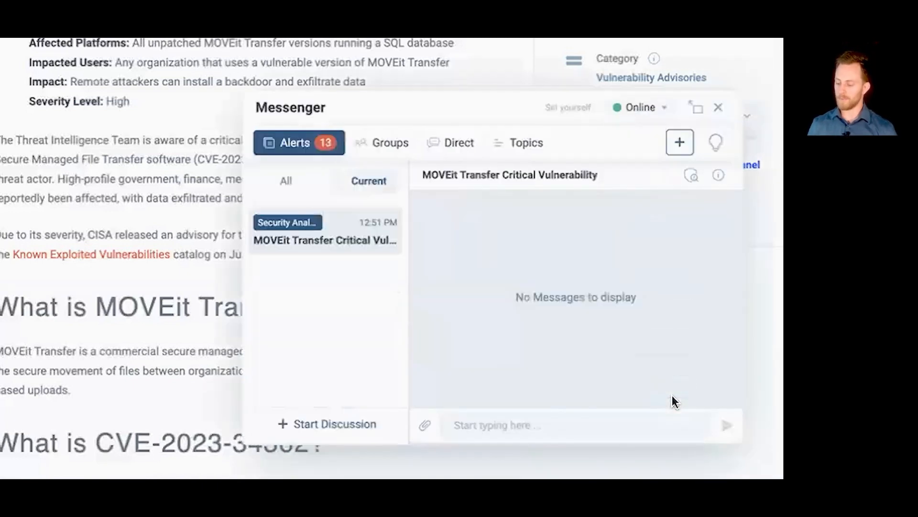
pyautogui.click(547, 426)
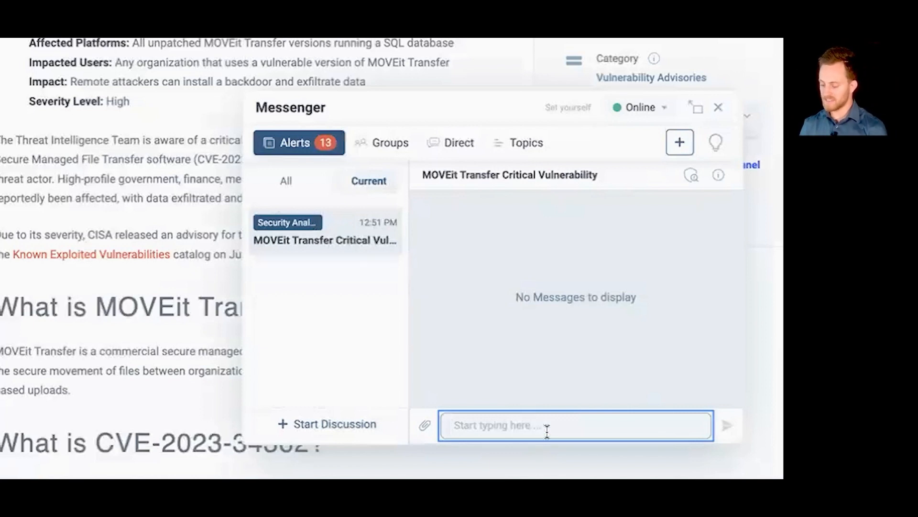
pyautogui.write('What is everybody ')
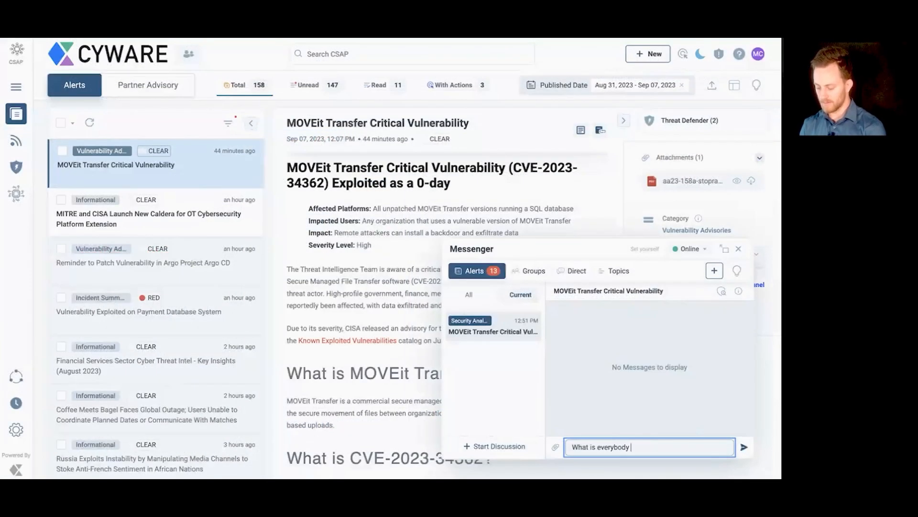
pyautogui.write('doing to remediate')
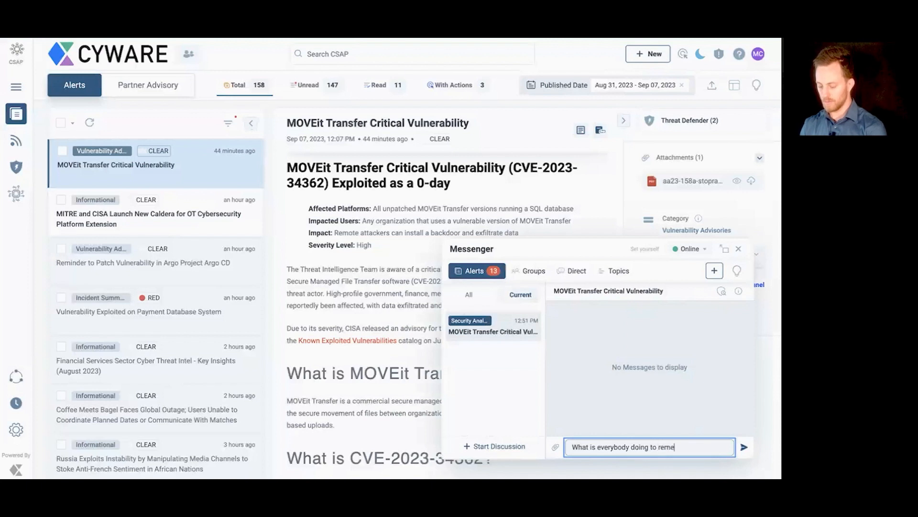
pyautogui.write('?')
pyautogui.press('Return')
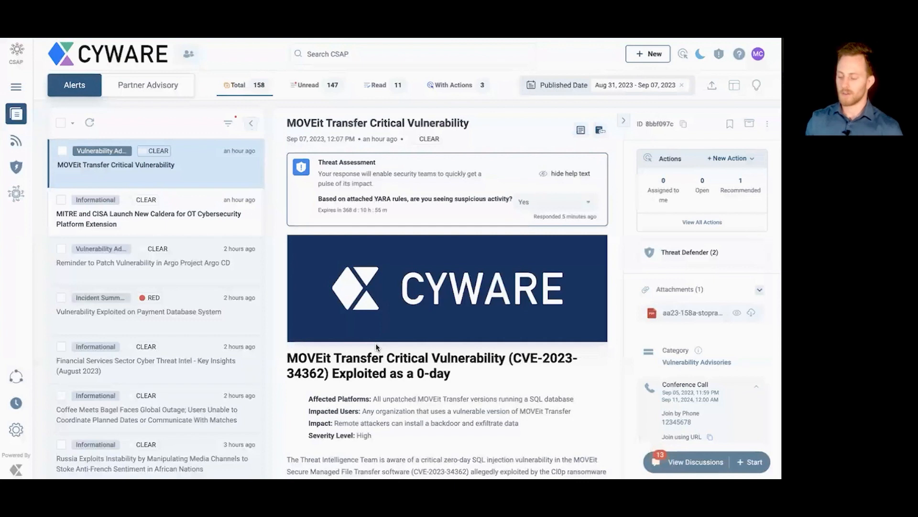
# Step: Start a new user report and choose Incident Submission as its category
pyautogui.click(652, 56)
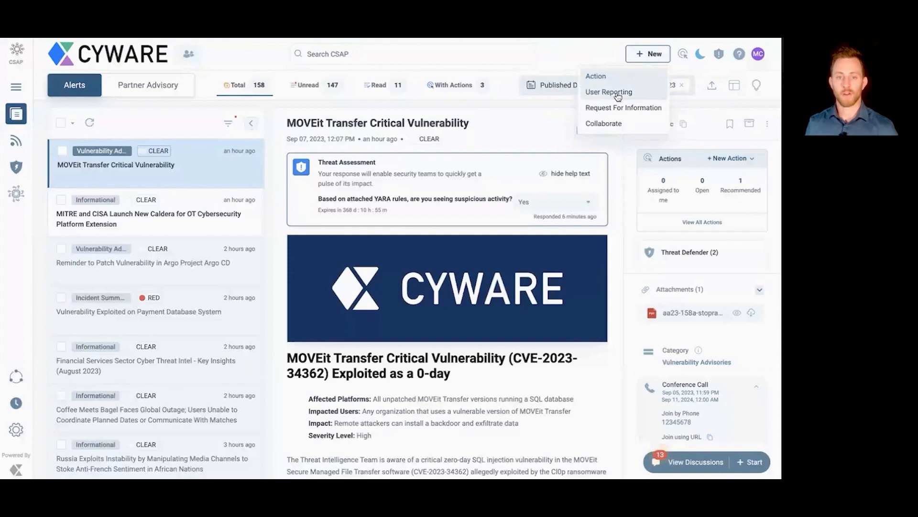
pyautogui.click(618, 97)
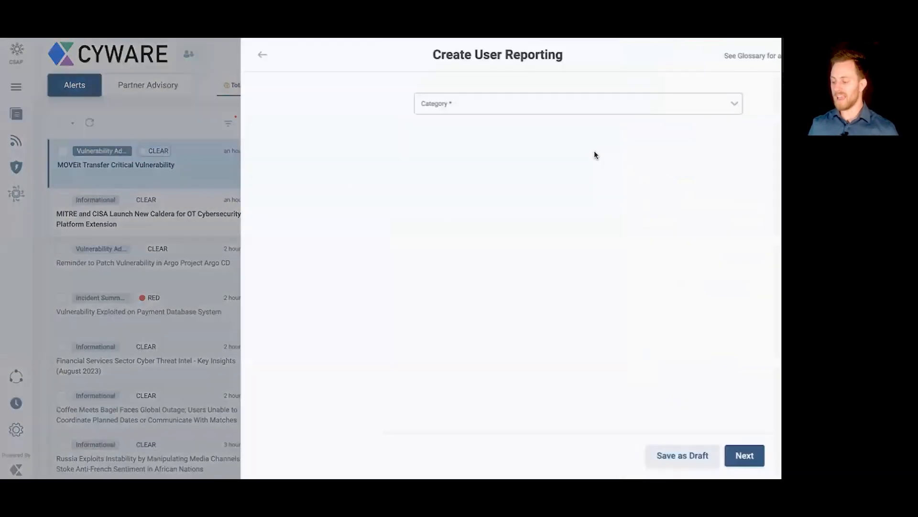
pyautogui.click(317, 185)
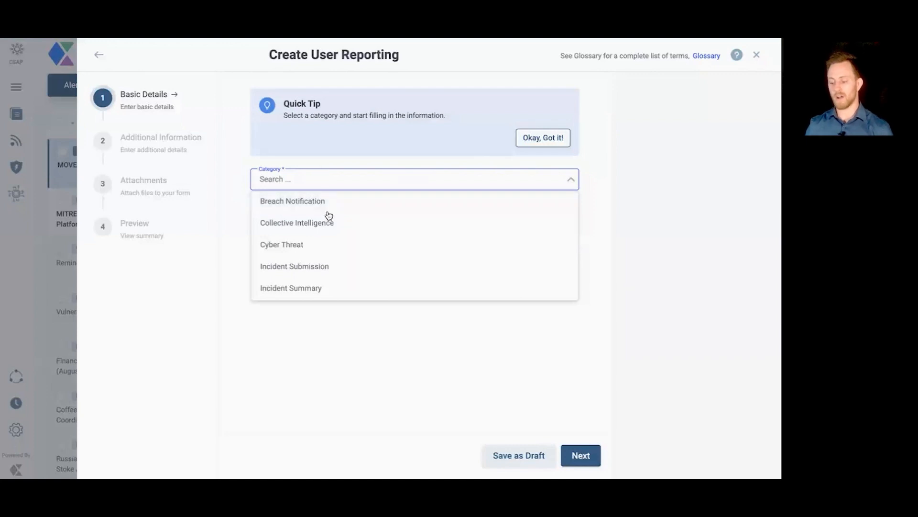
pyautogui.scroll(-1, 329, 214)
pyautogui.scroll(-1, 330, 214)
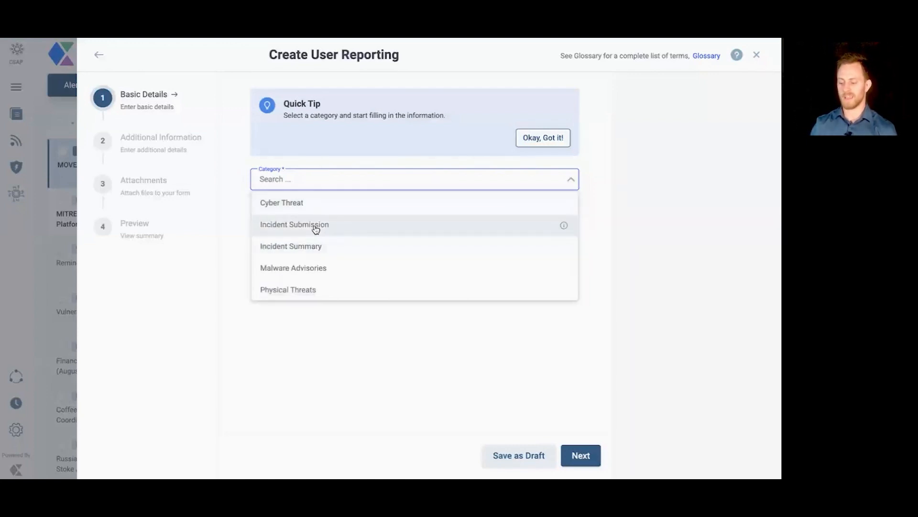
pyautogui.click(314, 225)
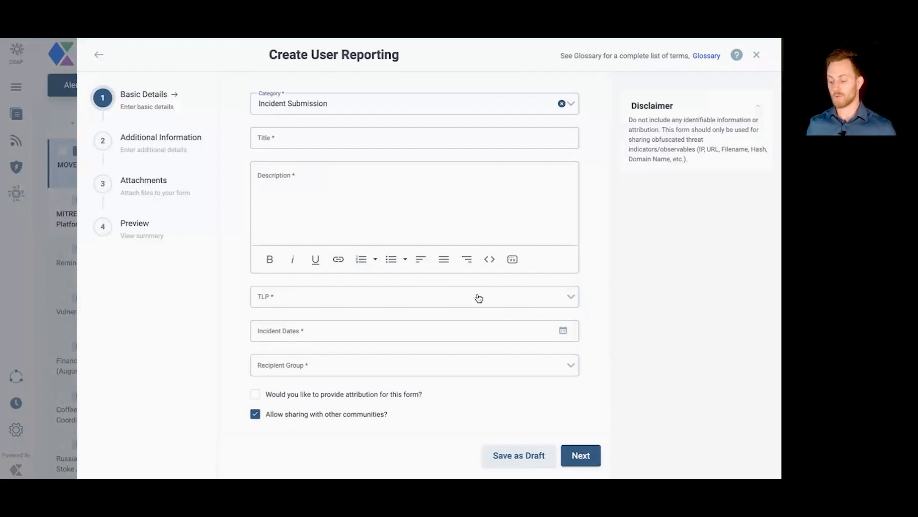
# Step: Review the report's basic detail fields and browse the available recipient groups without choosing one
pyautogui.scroll(-1, 477, 300)
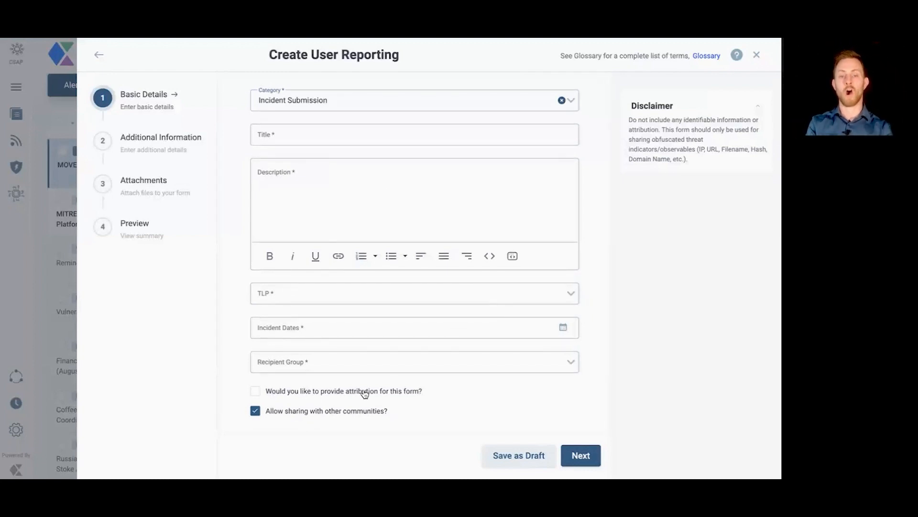
pyautogui.scroll(1, 364, 393)
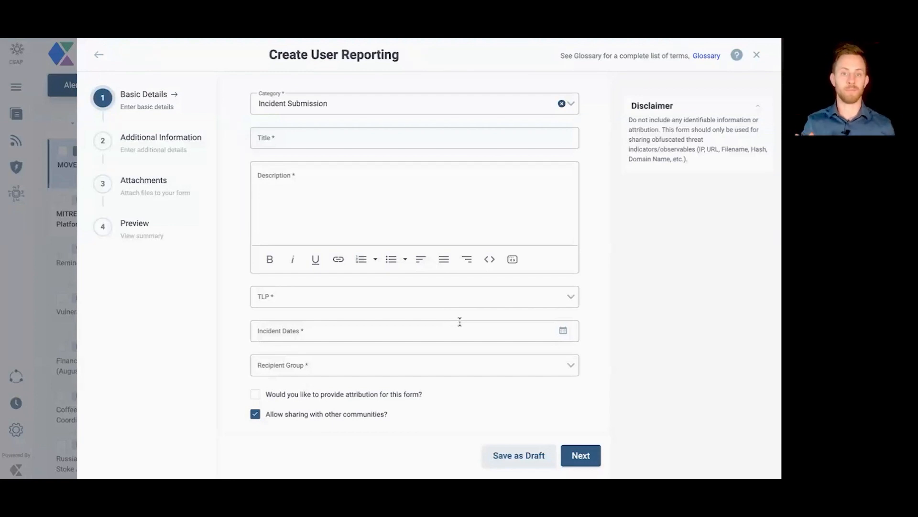
pyautogui.click(429, 365)
pyautogui.scroll(-1, 330, 381)
pyautogui.scroll(-1, 330, 380)
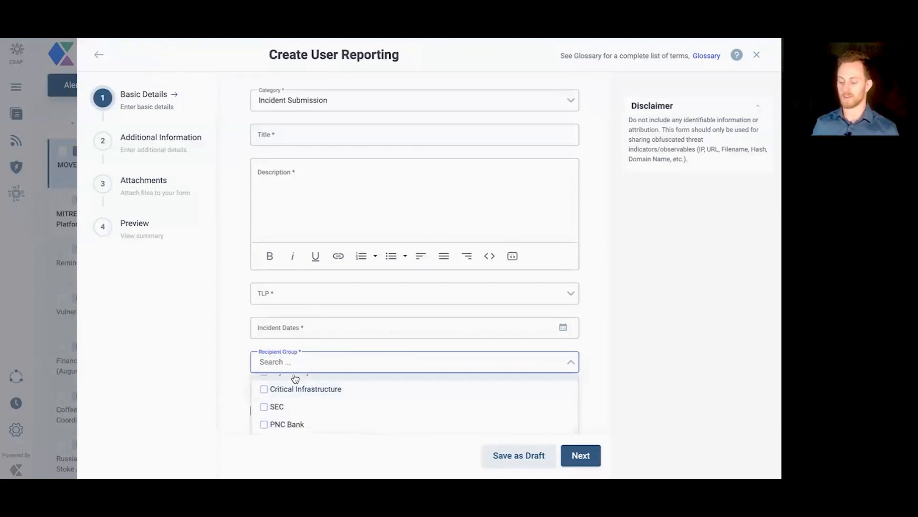
pyautogui.click(221, 312)
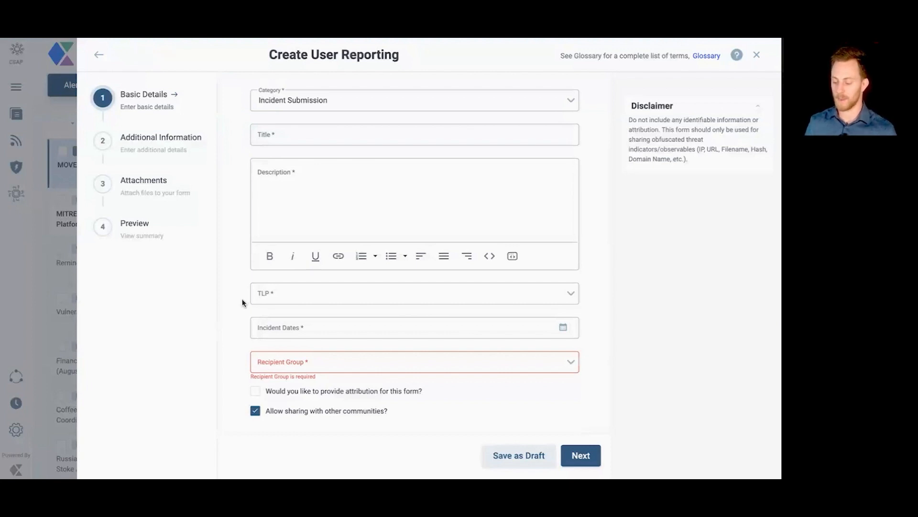
# Step: Look through the report's Additional Information, Attachments and Preview stages, and close the report without submitting it
pyautogui.click(161, 143)
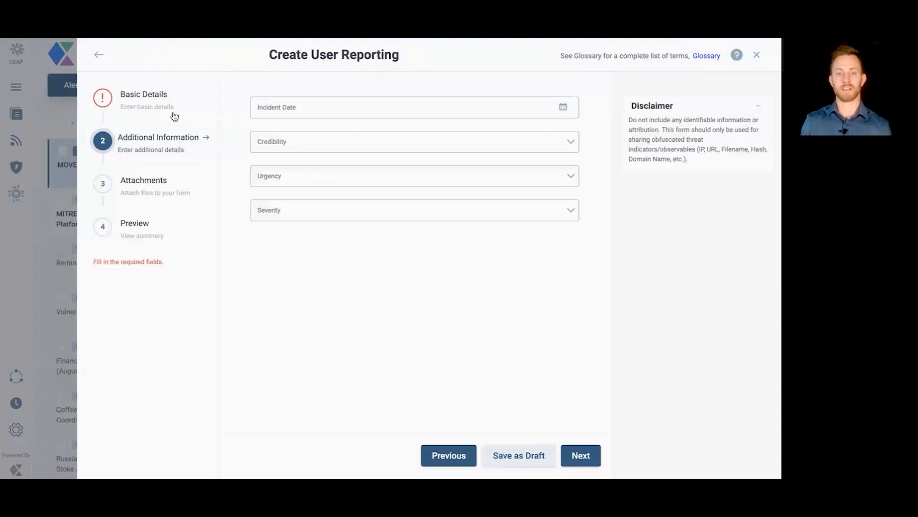
pyautogui.click(168, 98)
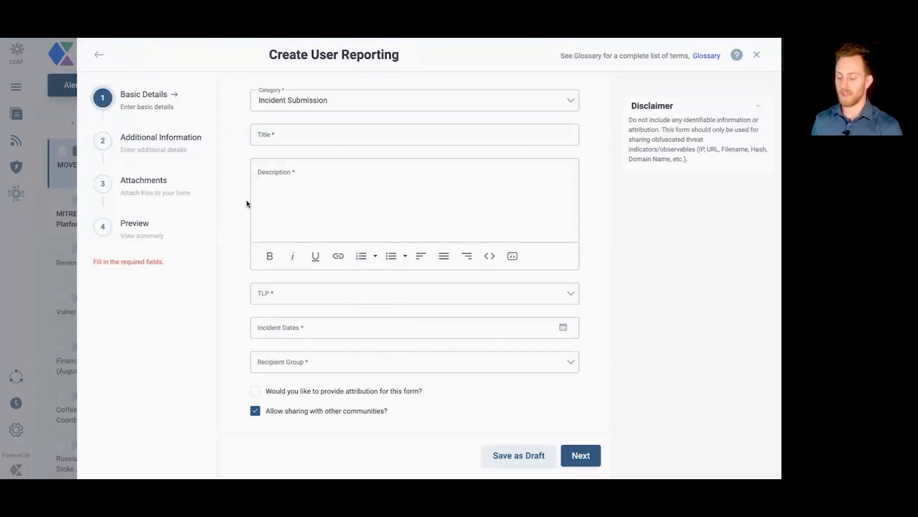
pyautogui.click(156, 142)
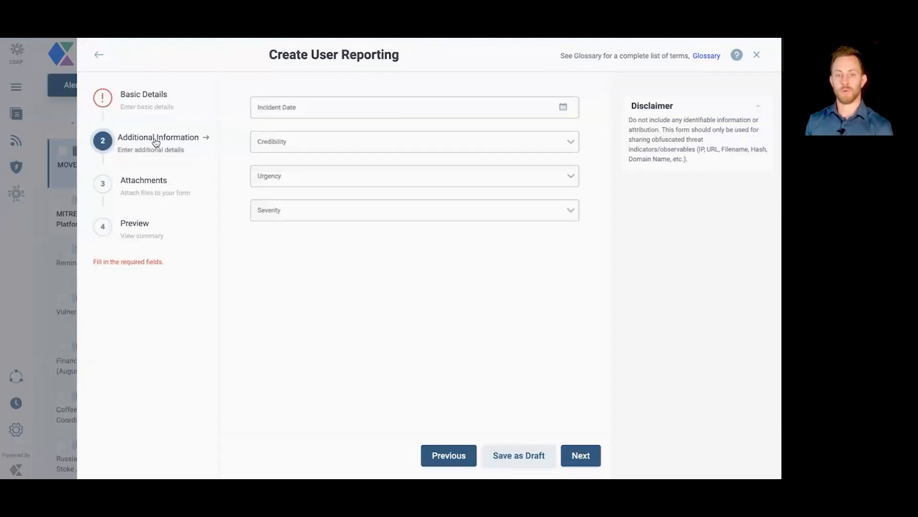
pyautogui.click(157, 180)
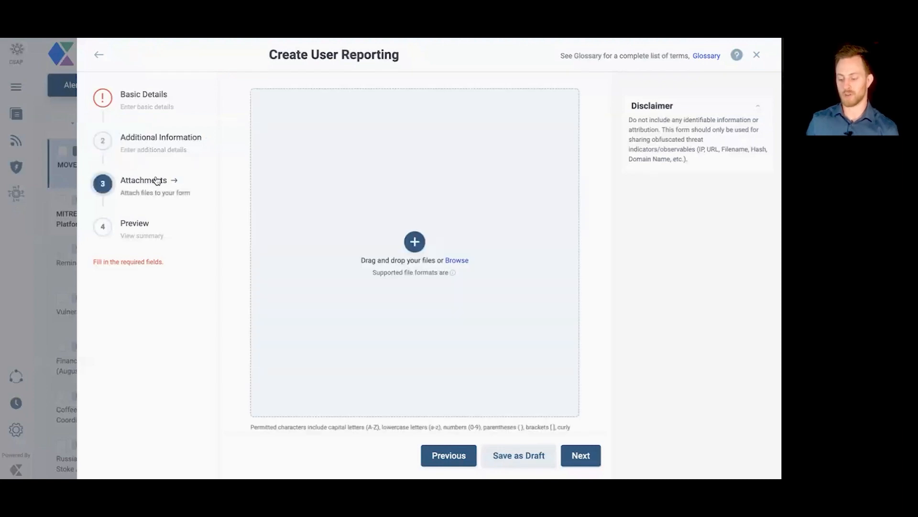
pyautogui.click(148, 225)
pyautogui.click(577, 456)
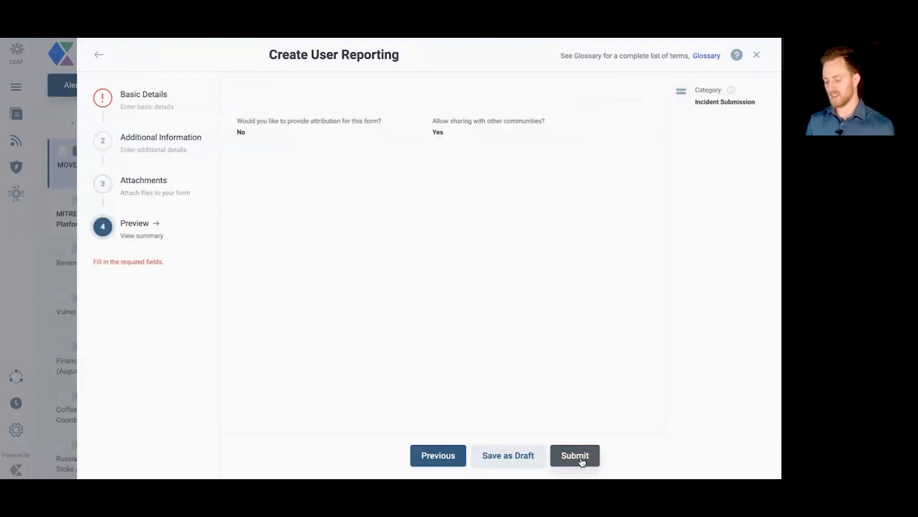
pyautogui.click(757, 54)
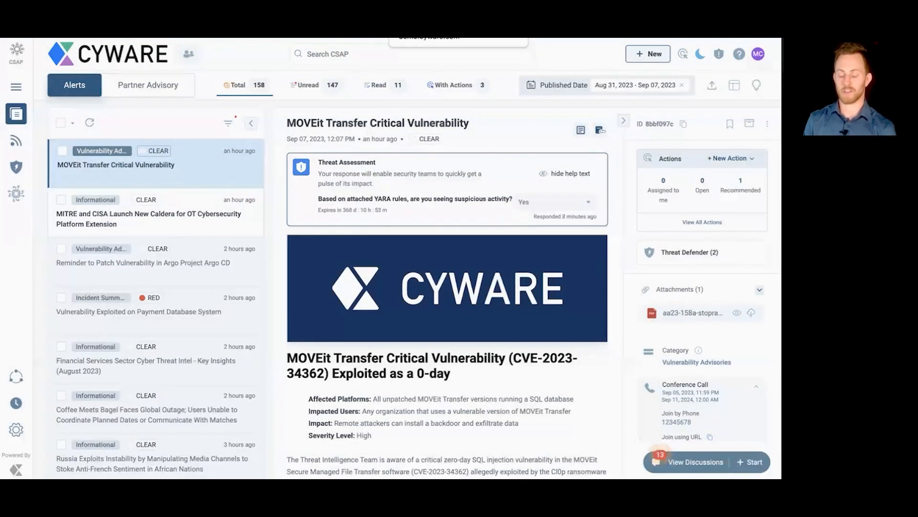
# Step: Open the choices for creating a new item
pyautogui.click(648, 54)
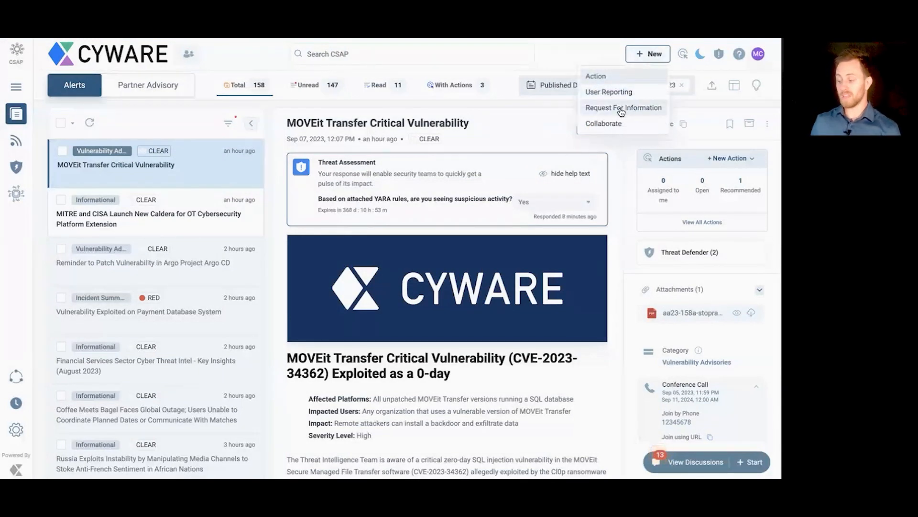
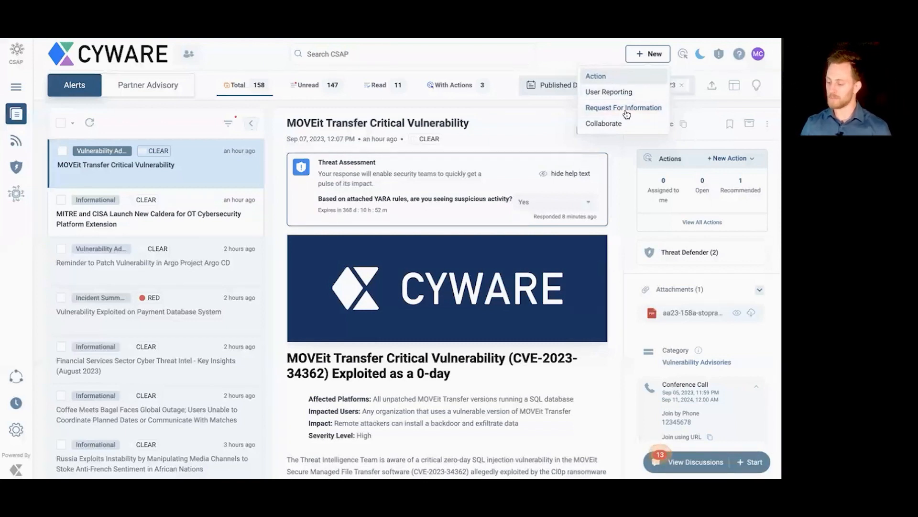
# Step: Start a new request for information and title it "Tell me about CVE-2023-22113"
pyautogui.click(616, 112)
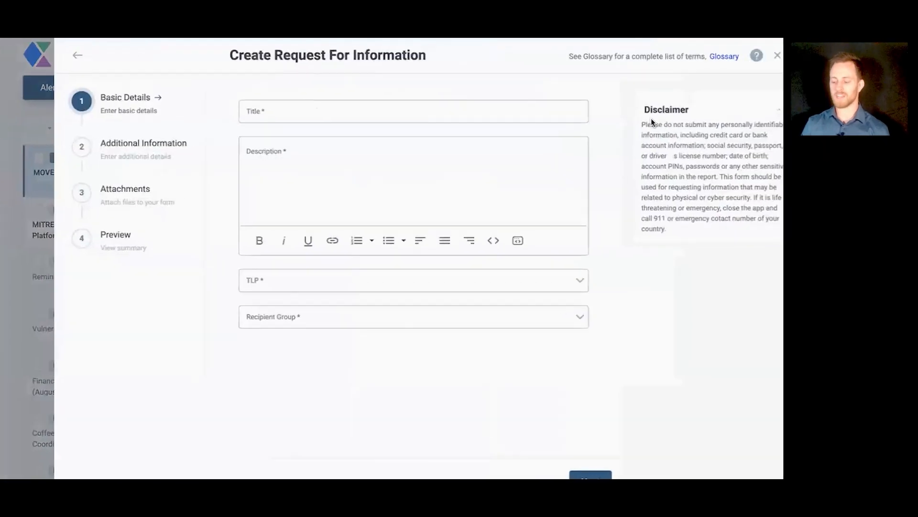
pyautogui.click(354, 130)
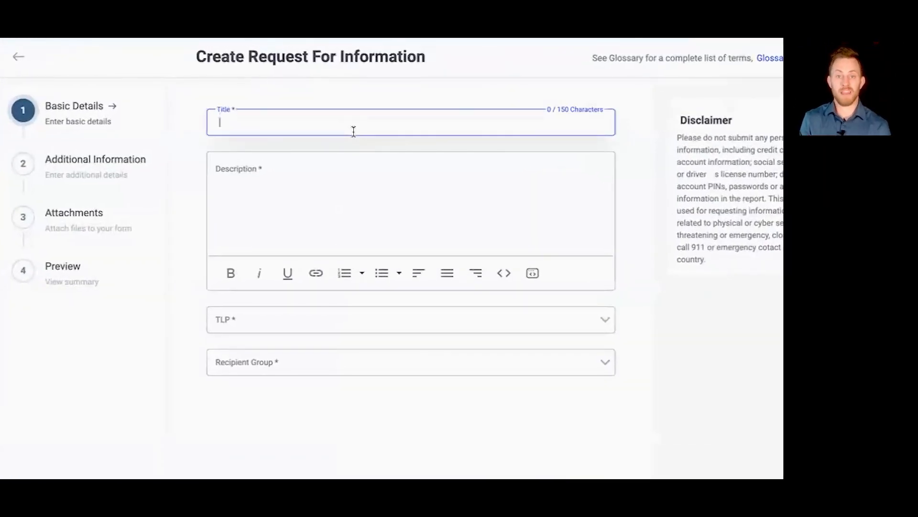
pyautogui.write('T')
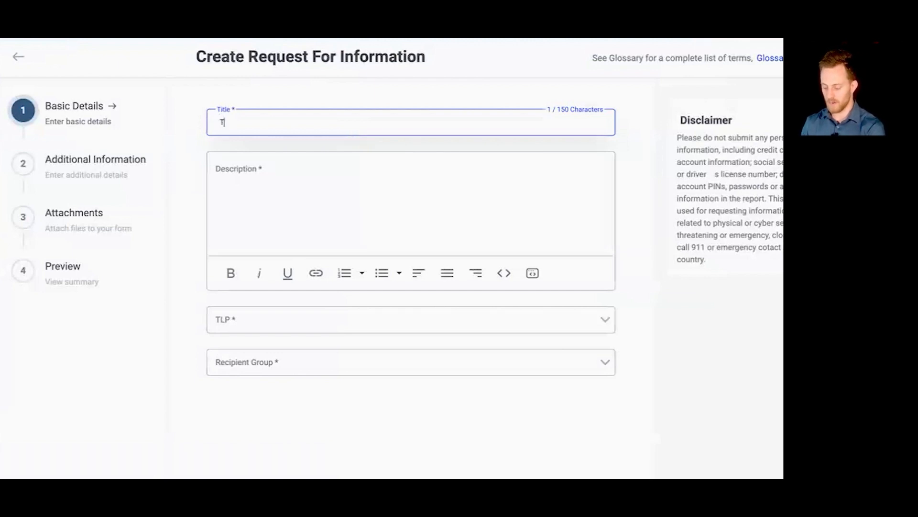
pyautogui.write('ell me about ')
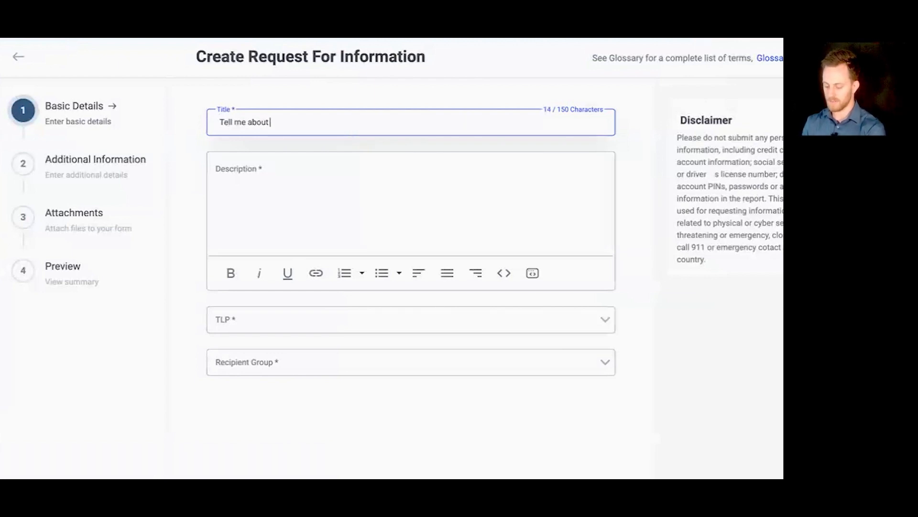
pyautogui.write('CVE')
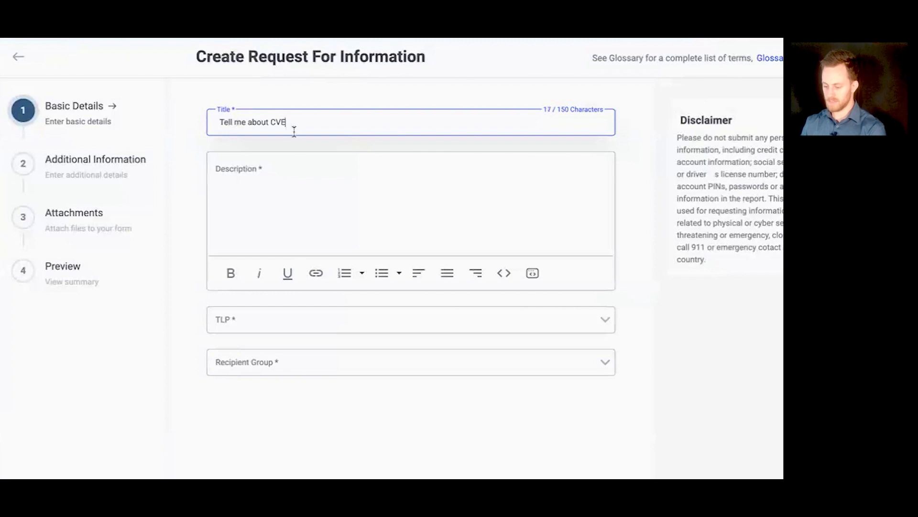
pyautogui.write('-20')
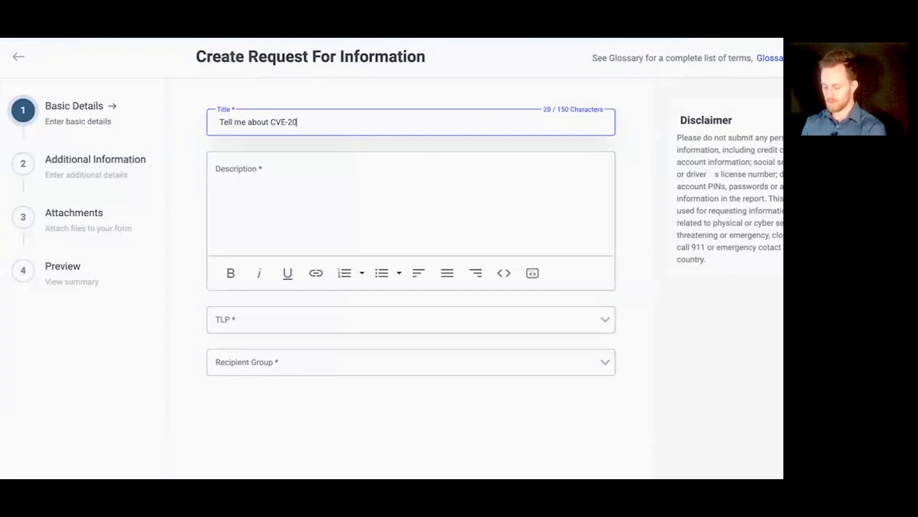
pyautogui.write('23-22113=')
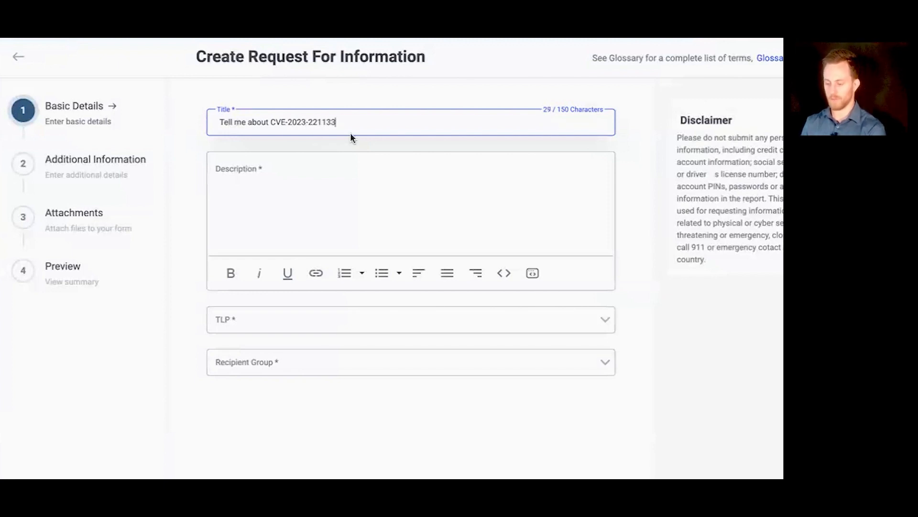
pyautogui.press('BackSpace')
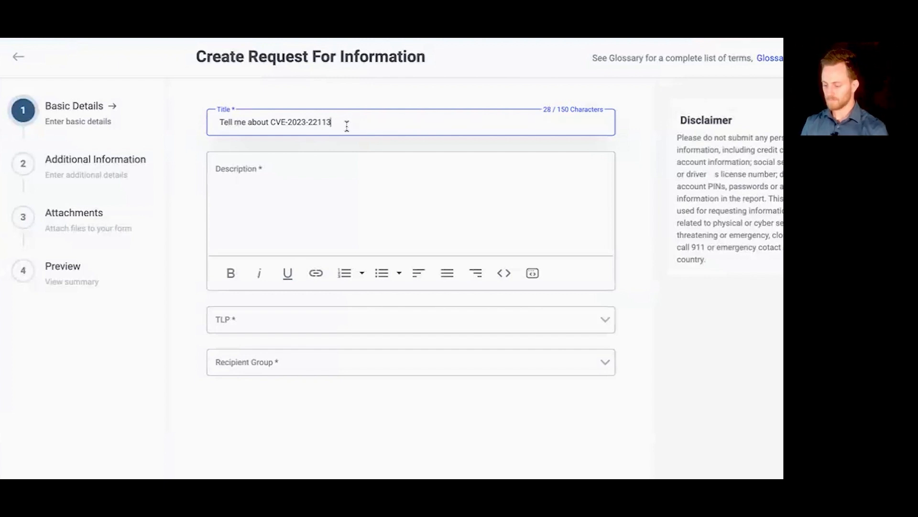
# Step: Copy the title into the description and extend it to "Tell me about CVE-2023-22113 - I need to understand our exposure"
pyautogui.hotkey('ctrl', 'a')
pyautogui.hotkey('ctrl', 'c')
pyautogui.click(323, 199)
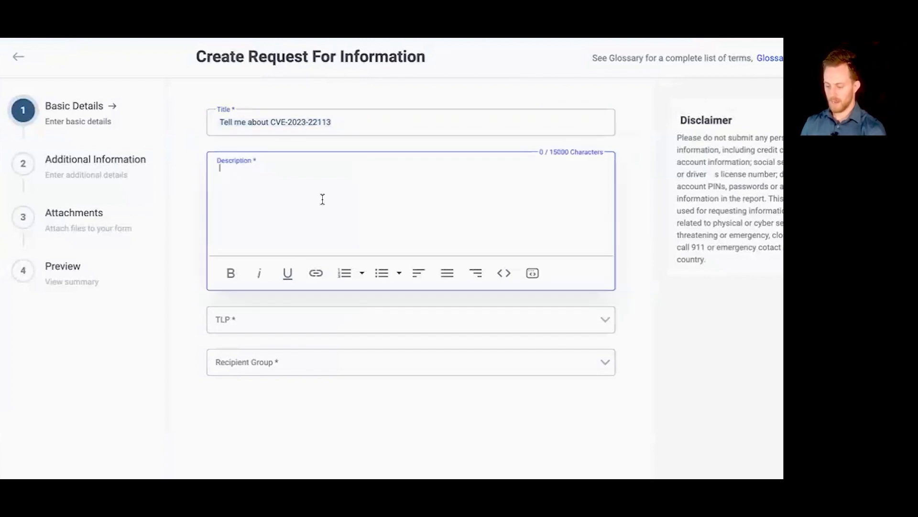
pyautogui.hotkey('ctrl', 'v')
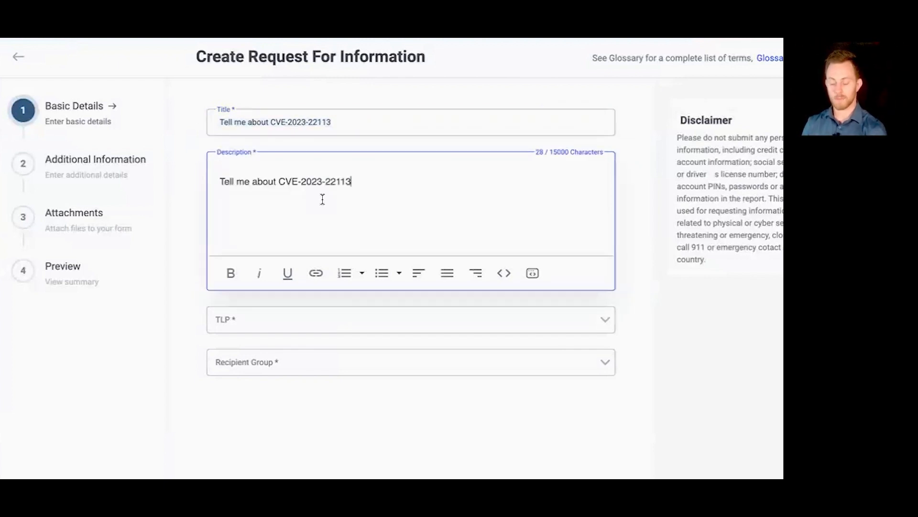
pyautogui.write('- ')
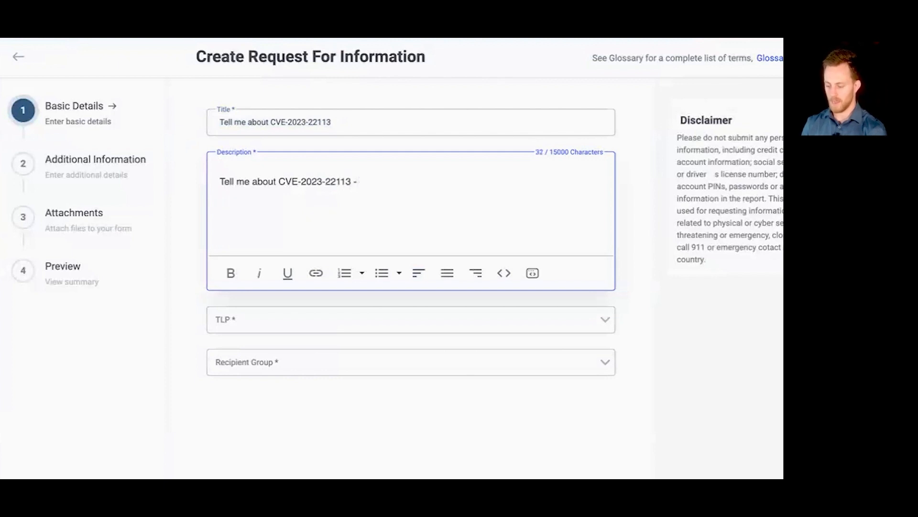
pyautogui.write('I need to under')
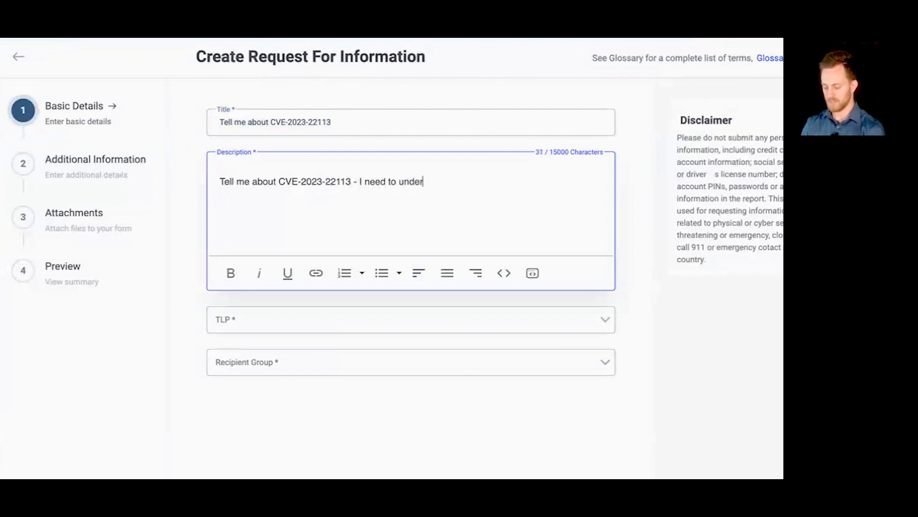
pyautogui.write('stand our exposure')
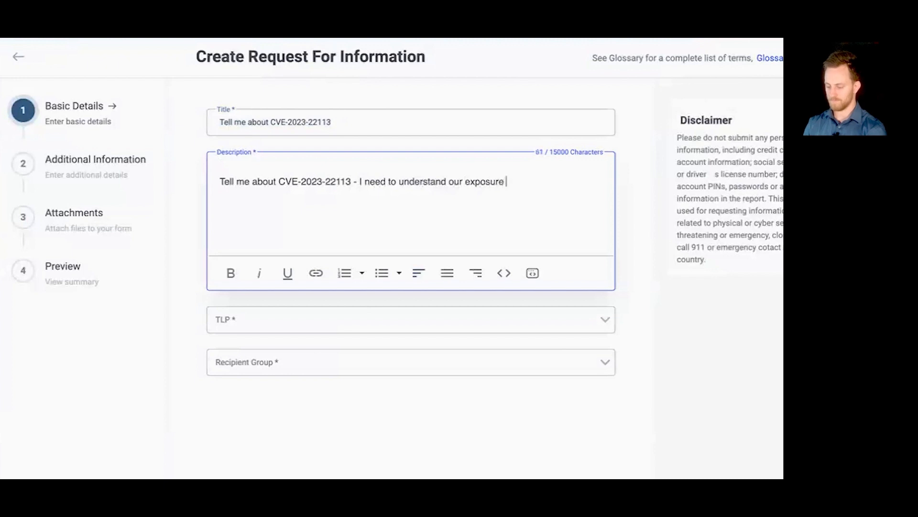
# Step: Set the request's TLP to AMBER+STRICT and choose Security Analyst as its recipient group
pyautogui.click(292, 322)
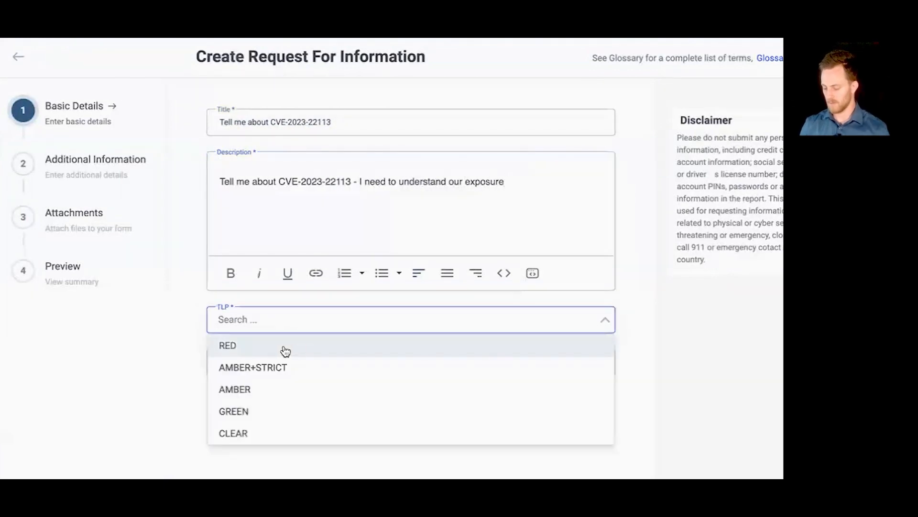
pyautogui.click(255, 370)
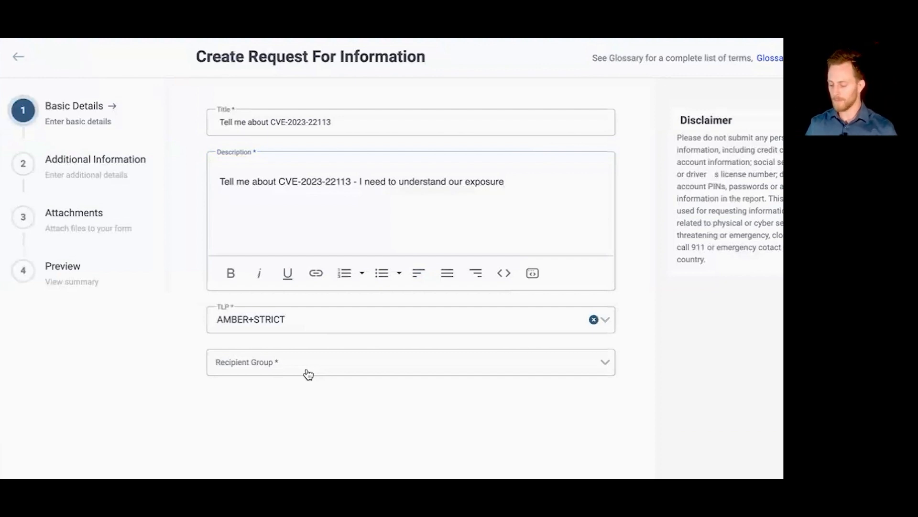
pyautogui.click(307, 373)
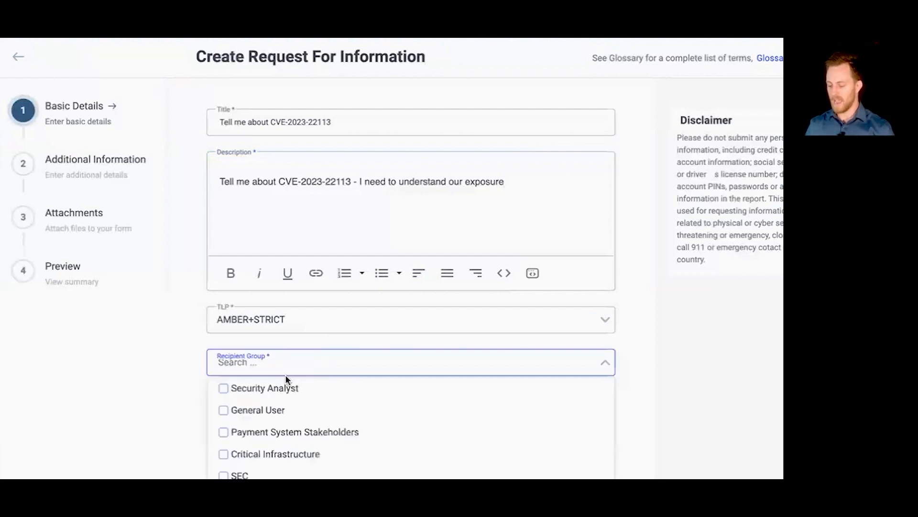
pyautogui.click(225, 391)
pyautogui.click(186, 355)
# Step: Skip the request's optional details, submit it from the Preview stage, and close the list of requests
pyautogui.click(383, 490)
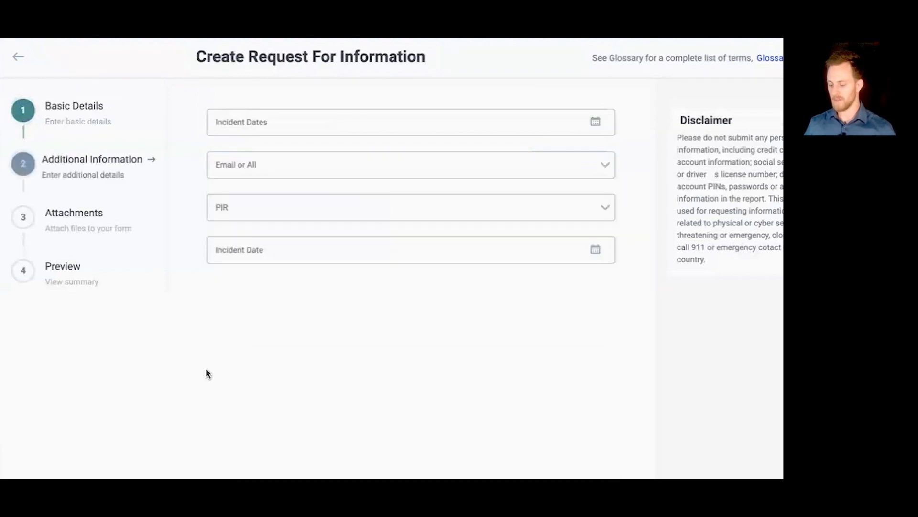
pyautogui.click(101, 287)
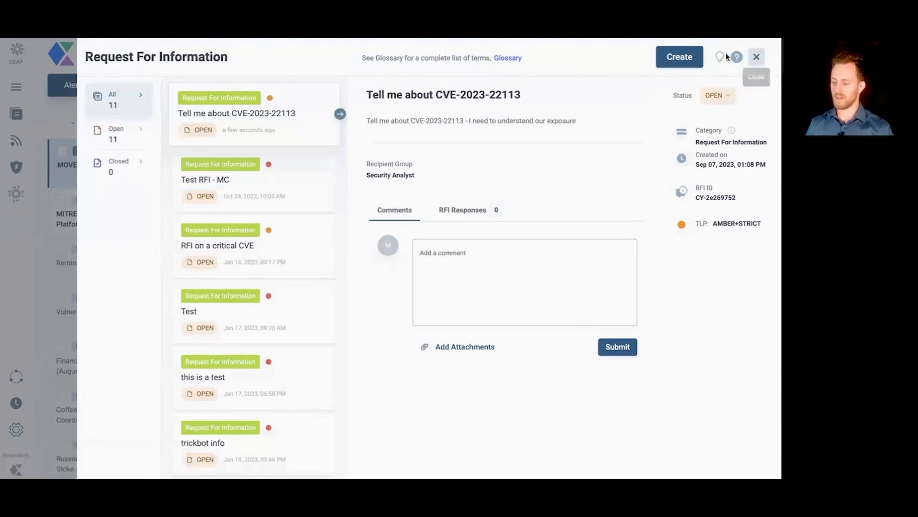
pyautogui.click(756, 56)
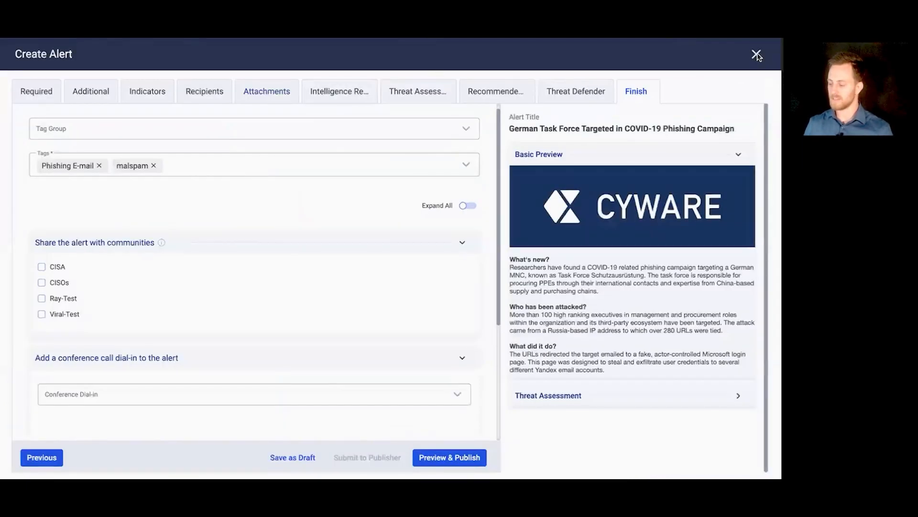
# Step: Discard the unfinished alert in the analyst portal and review the details of the CVE-2023-22113 request under Request for Info
pyautogui.click(756, 55)
pyautogui.click(435, 292)
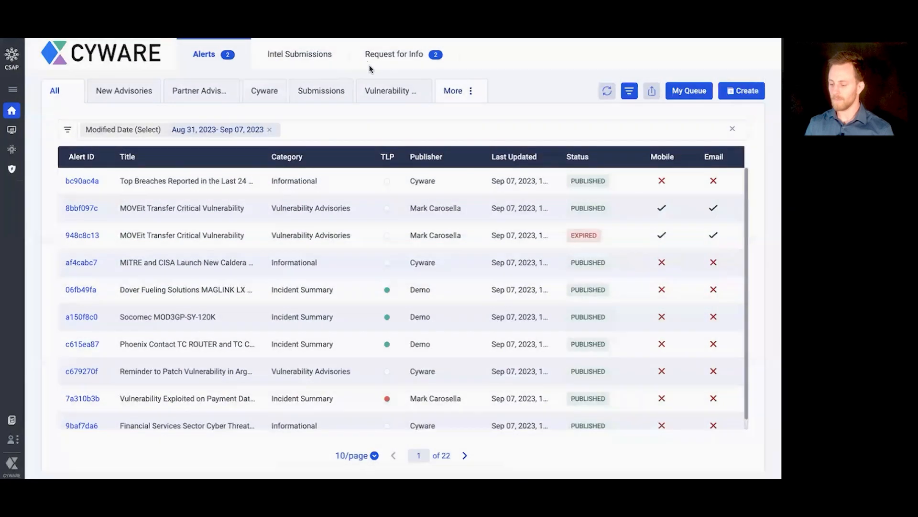
pyautogui.click(395, 60)
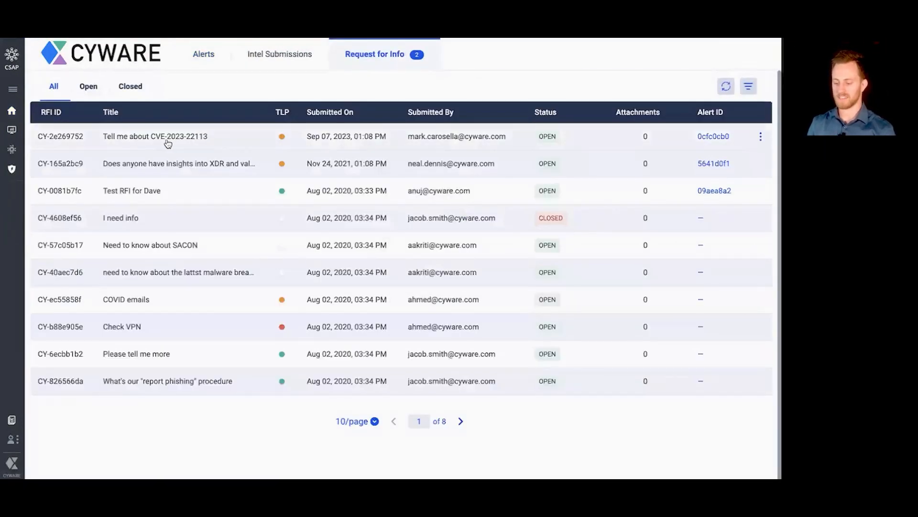
pyautogui.click(221, 137)
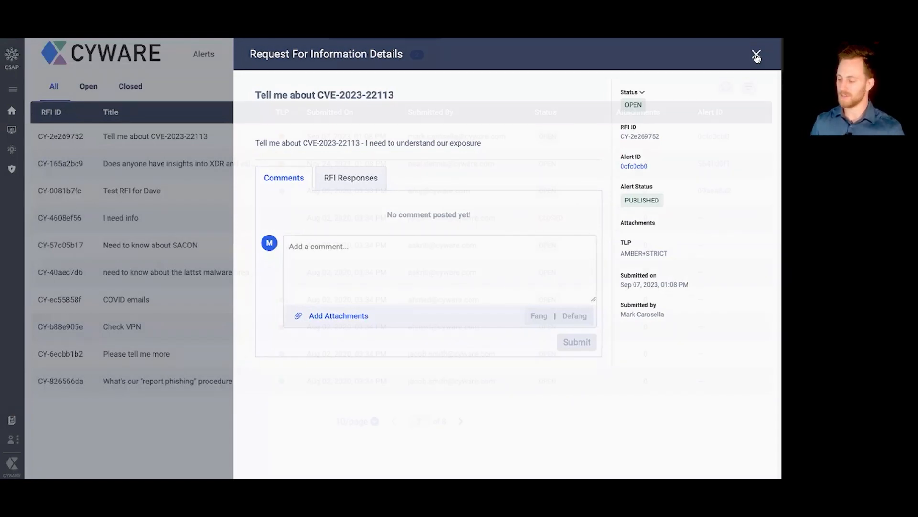
pyautogui.click(755, 55)
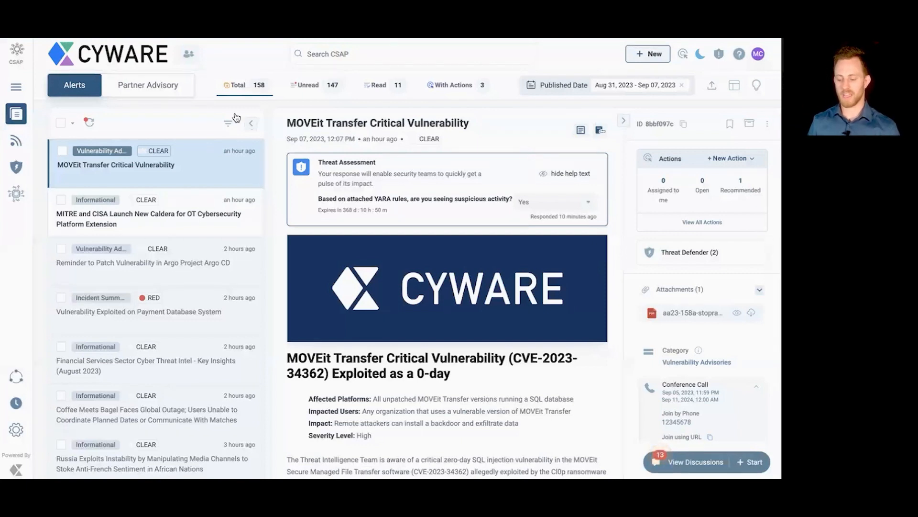
# Step: Browse the member portal's Documents repository and its ATT&CK Navigator matrix
pyautogui.click(16, 88)
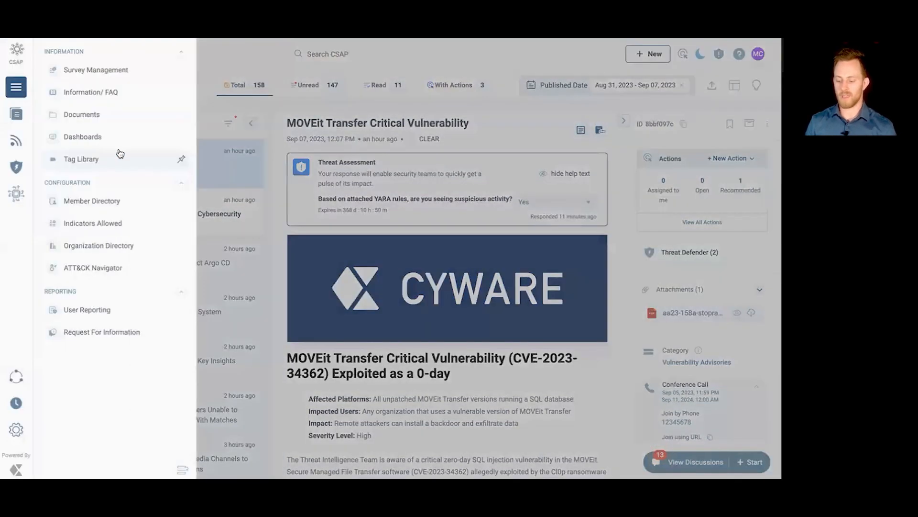
pyautogui.click(94, 117)
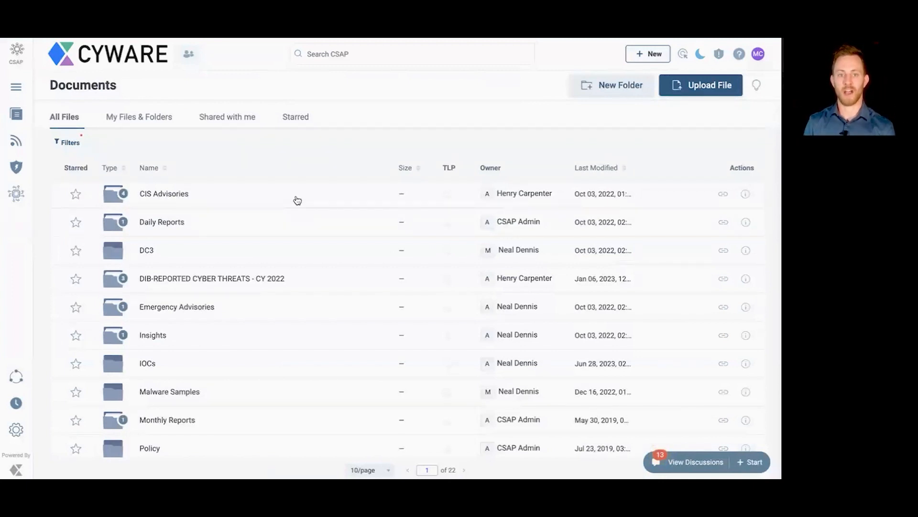
pyautogui.click(16, 86)
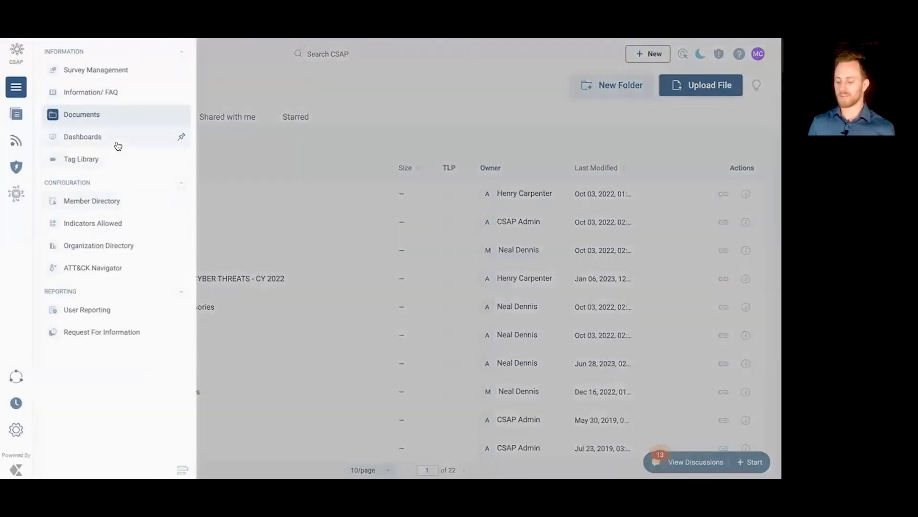
pyautogui.click(118, 275)
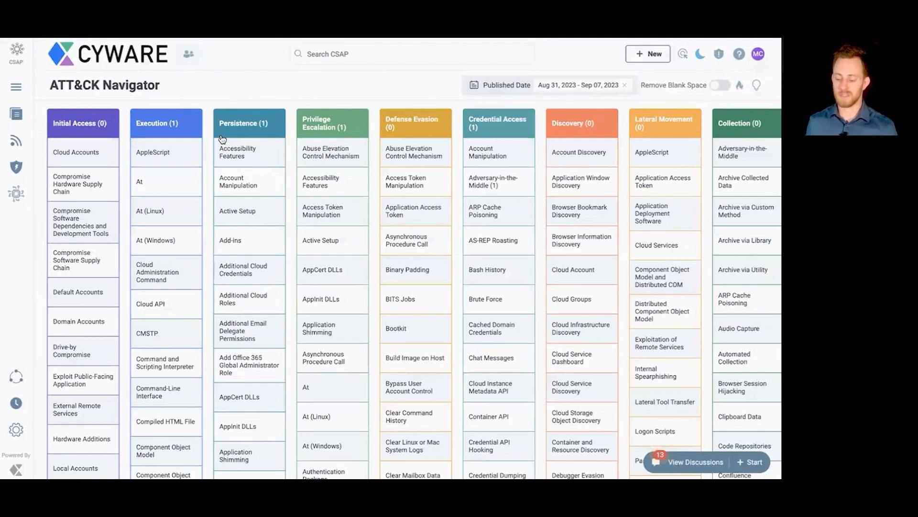
# Step: In the analyst portal's Intelligence Requirements, open "Cyber threats to public transportation" and read its description
pyautogui.click(16, 54)
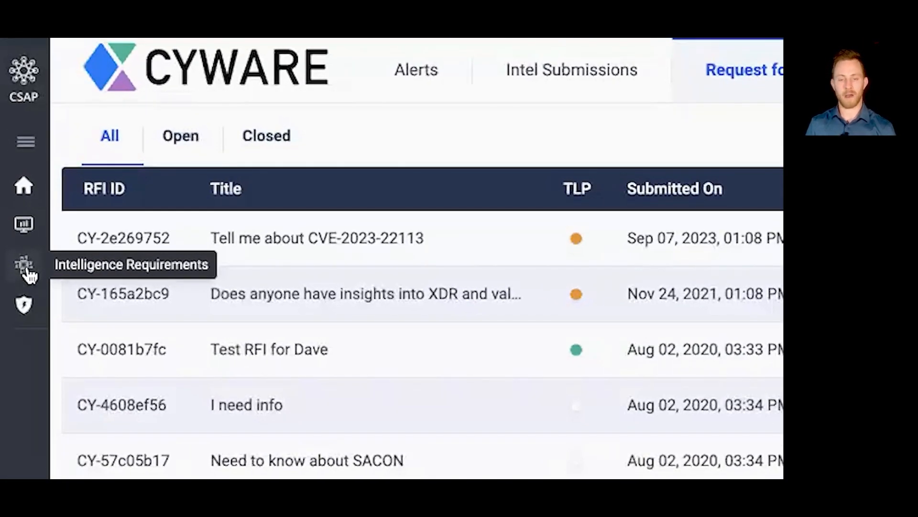
pyautogui.click(25, 271)
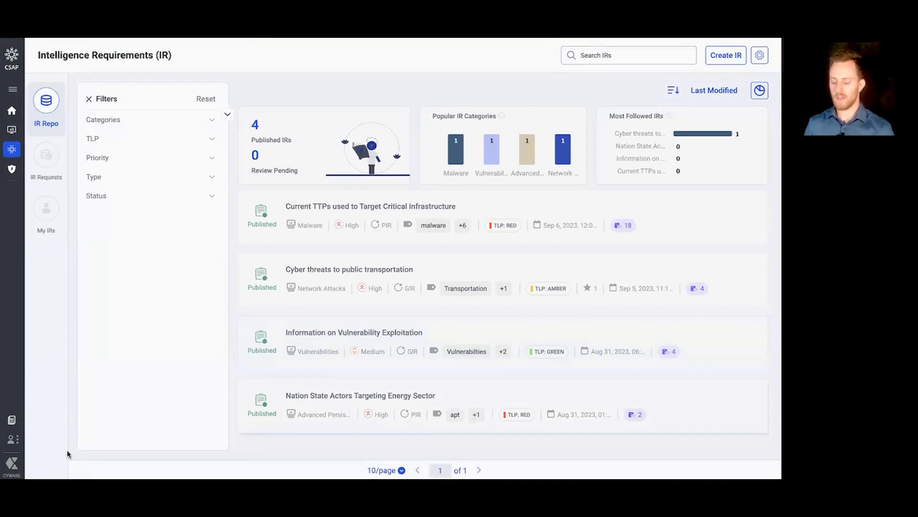
pyautogui.click(354, 273)
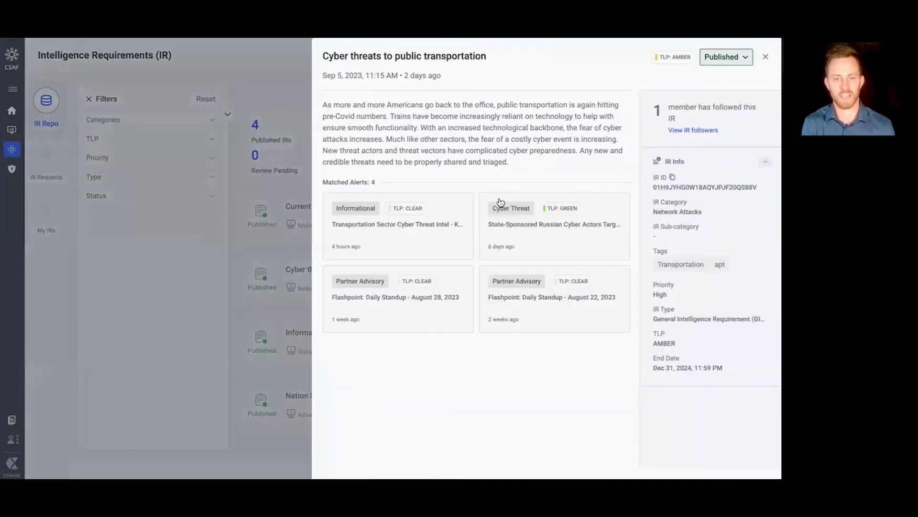
pyautogui.moveTo(514, 167); pyautogui.dragTo(320, 111)
pyautogui.click(440, 125)
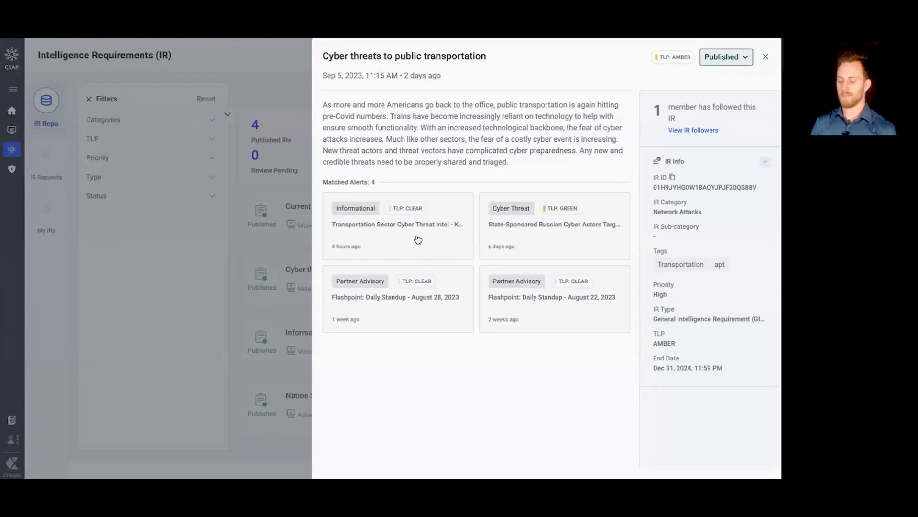
# Step: Review the matched alert about state-sponsored Russian cyber actors, return to the intelligence requirement, and close it
pyautogui.click(541, 231)
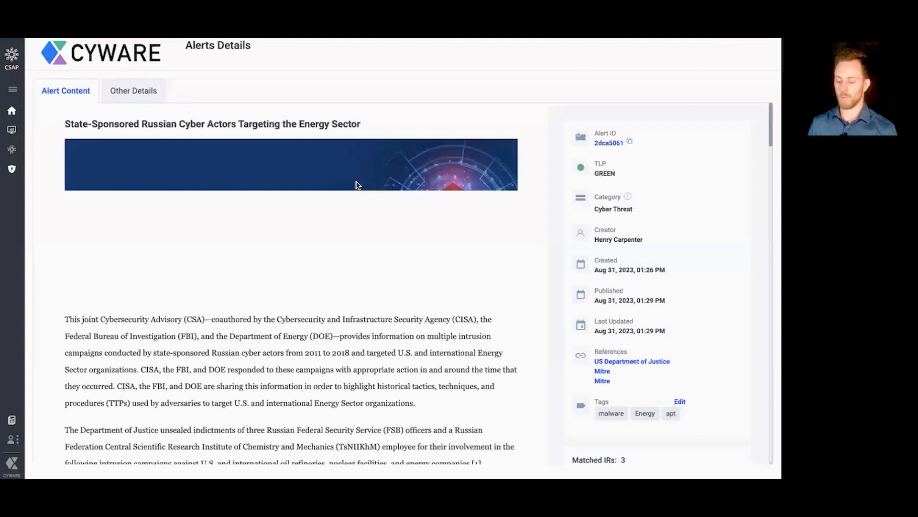
pyautogui.scroll(-3, 356, 185)
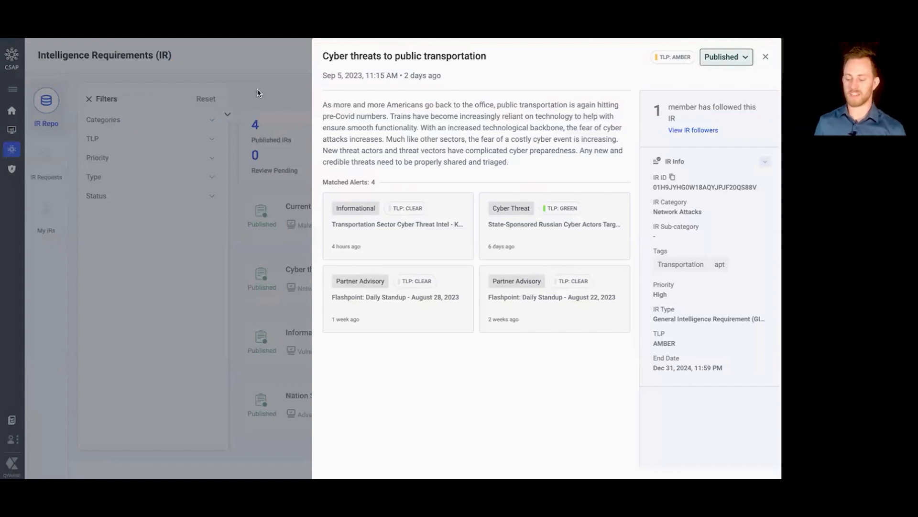
pyautogui.click(766, 60)
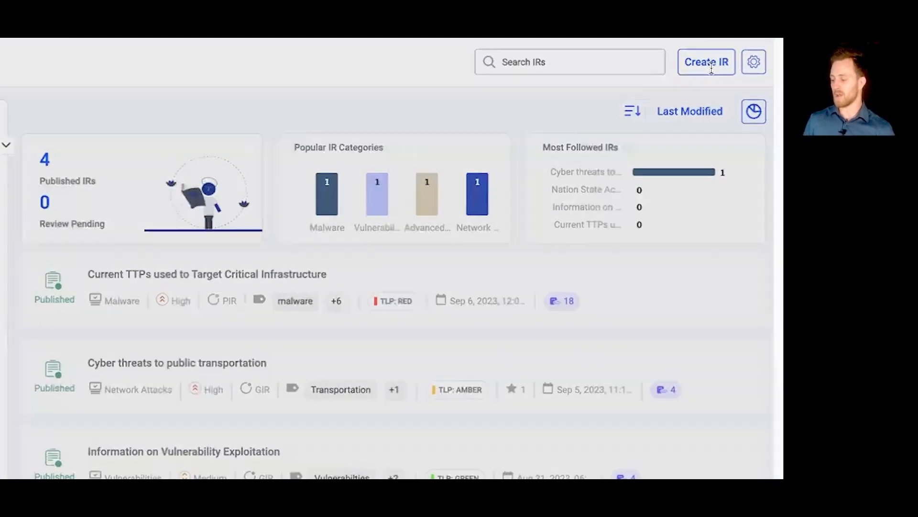
# Step: Open a new intelligence requirement form, examine its fields and IR Type options, and close it without creating anything
pyautogui.click(712, 69)
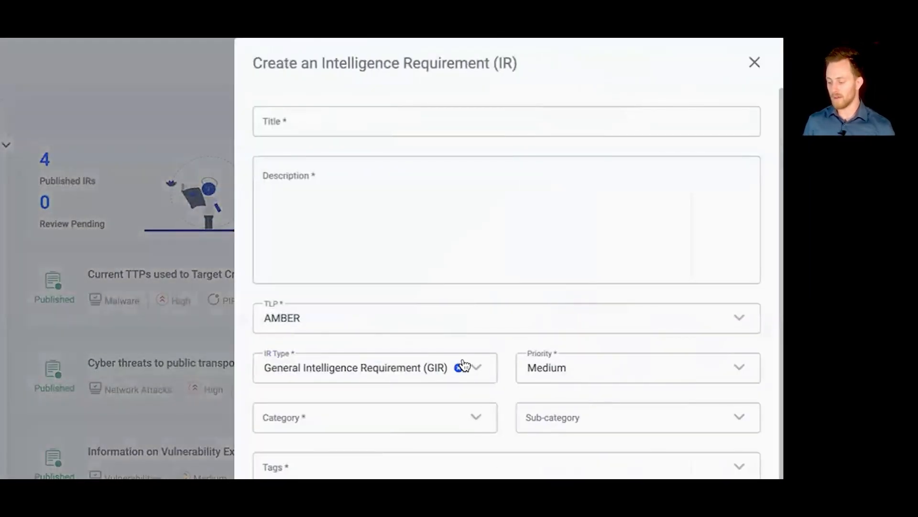
pyautogui.click(461, 365)
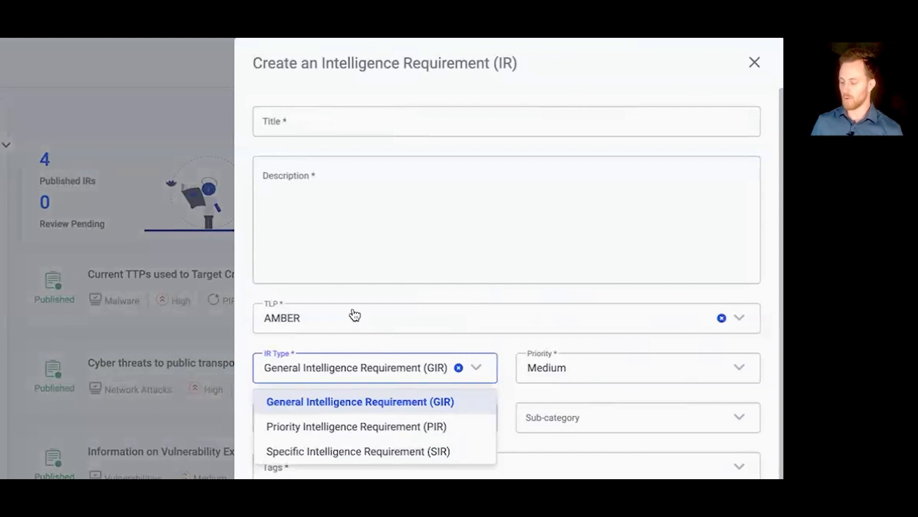
pyautogui.click(347, 294)
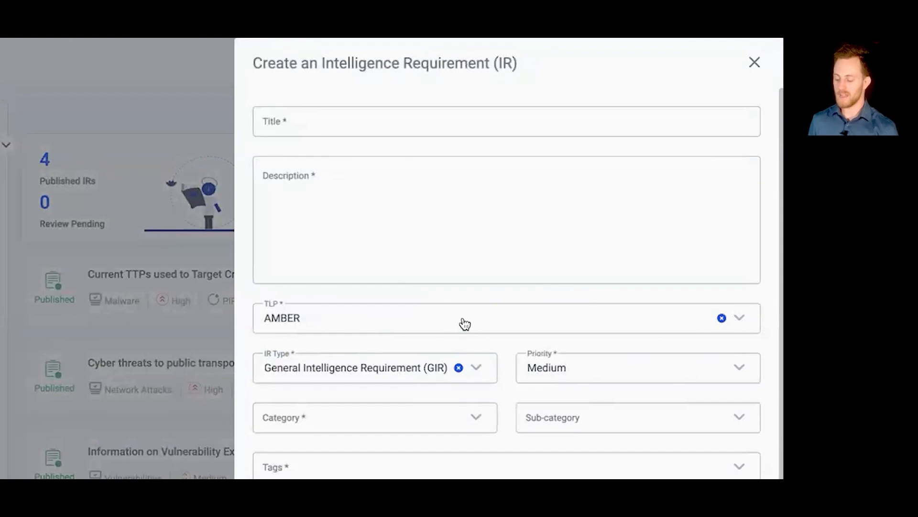
pyautogui.scroll(-2, 456, 344)
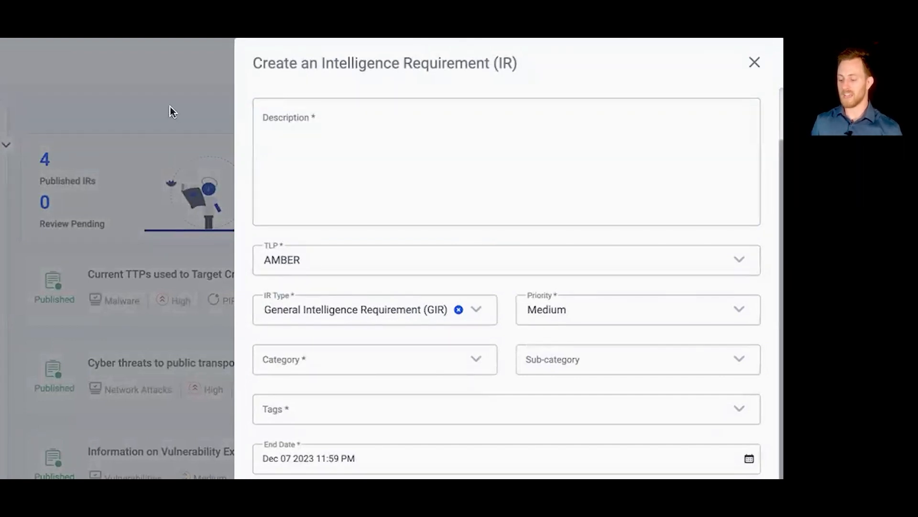
pyautogui.click(755, 62)
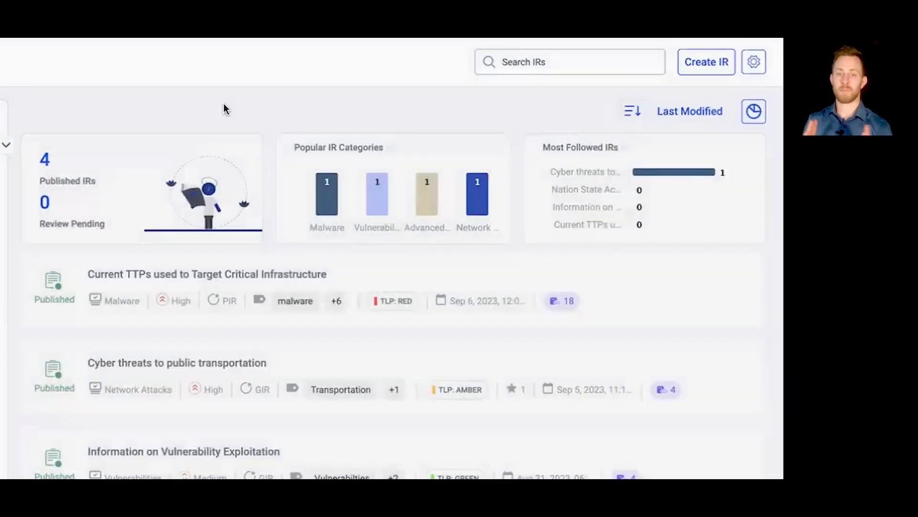